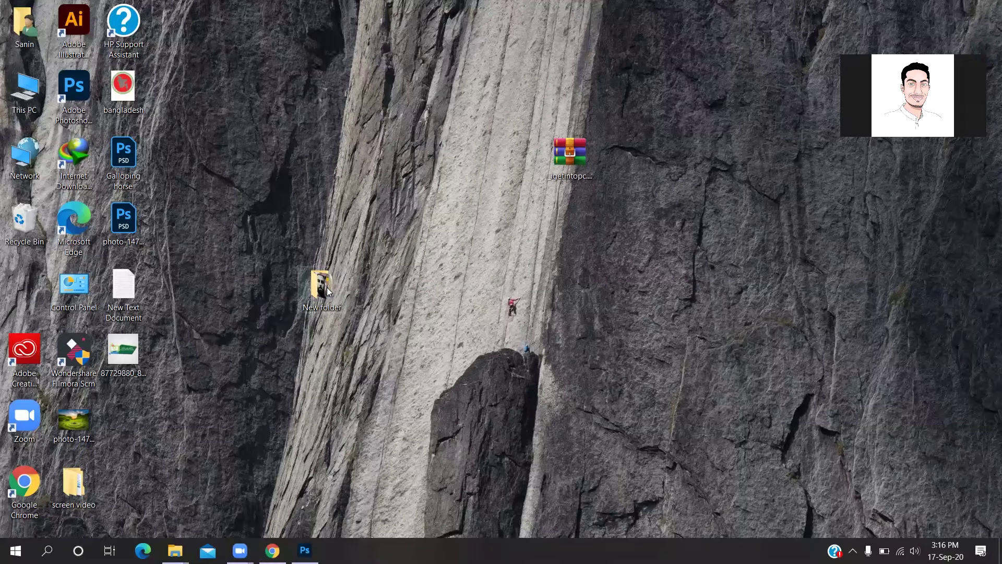
- Open the desktop folder named New folder in a maximized window
{"action": "double_click", "coordinate": [326, 287]}
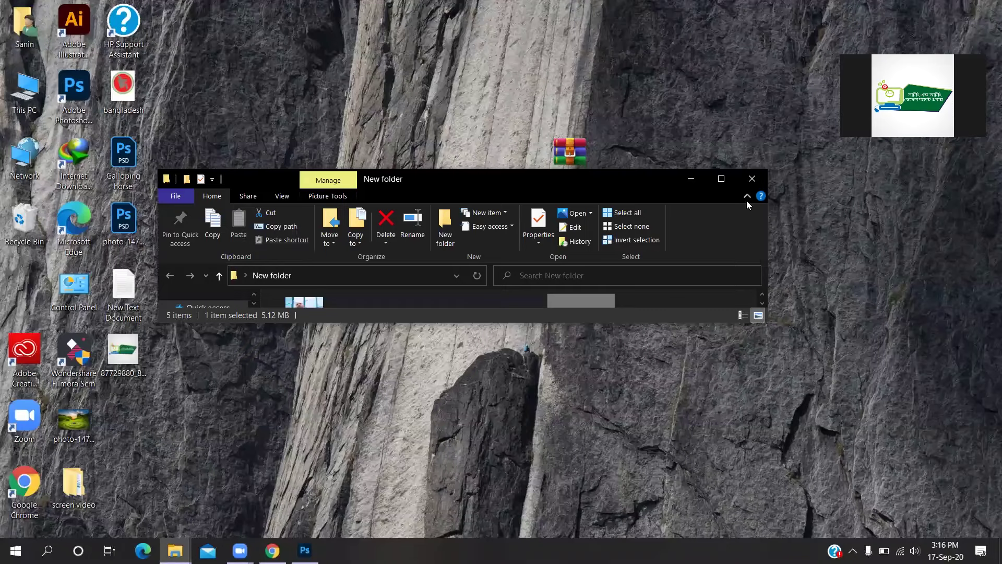
{"action": "left_click", "coordinate": [721, 179]}
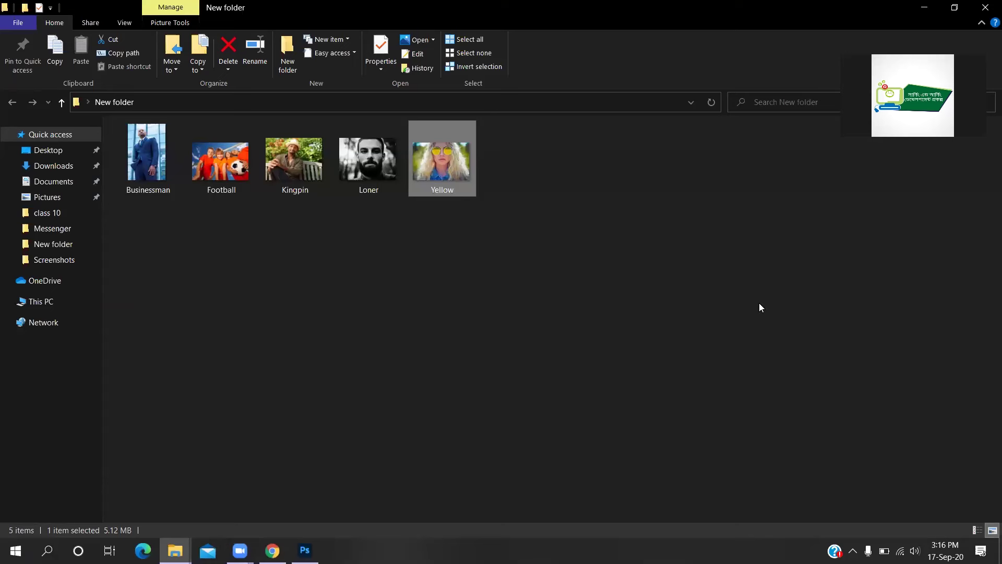
- Compare the folder's details view with its large thumbnails view
{"action": "left_click", "coordinate": [975, 530]}
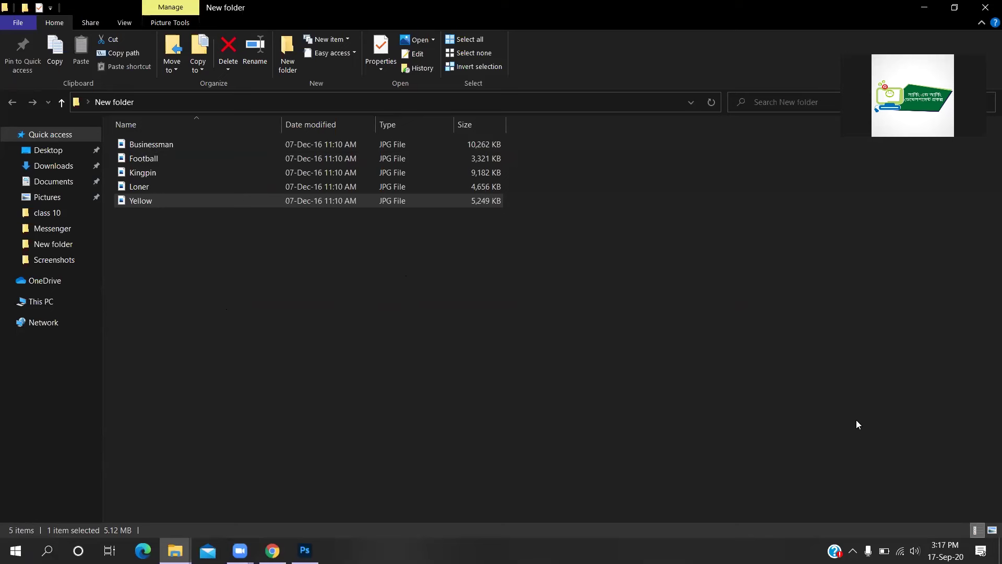
{"action": "left_click", "coordinate": [988, 532]}
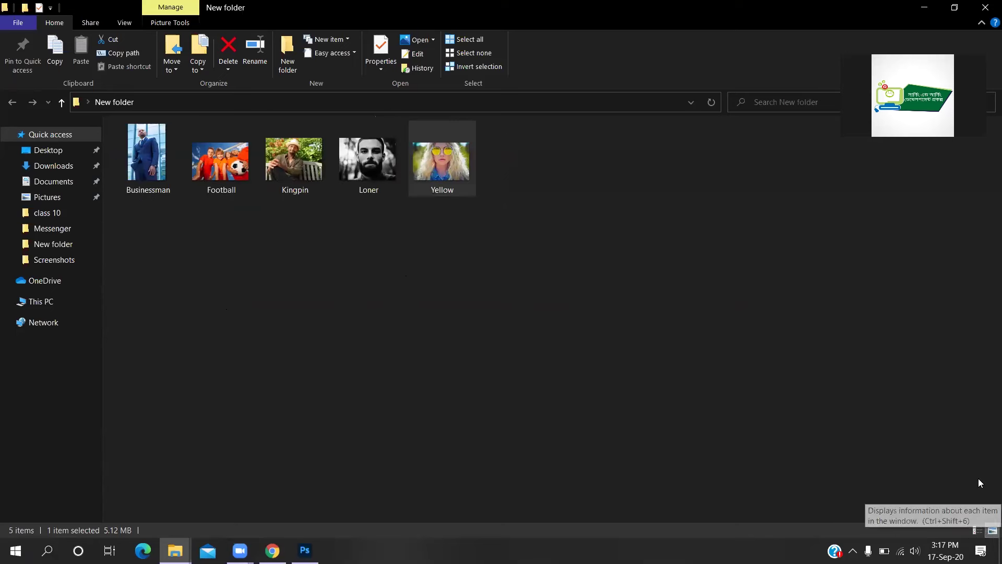
{"action": "left_click", "coordinate": [980, 530]}
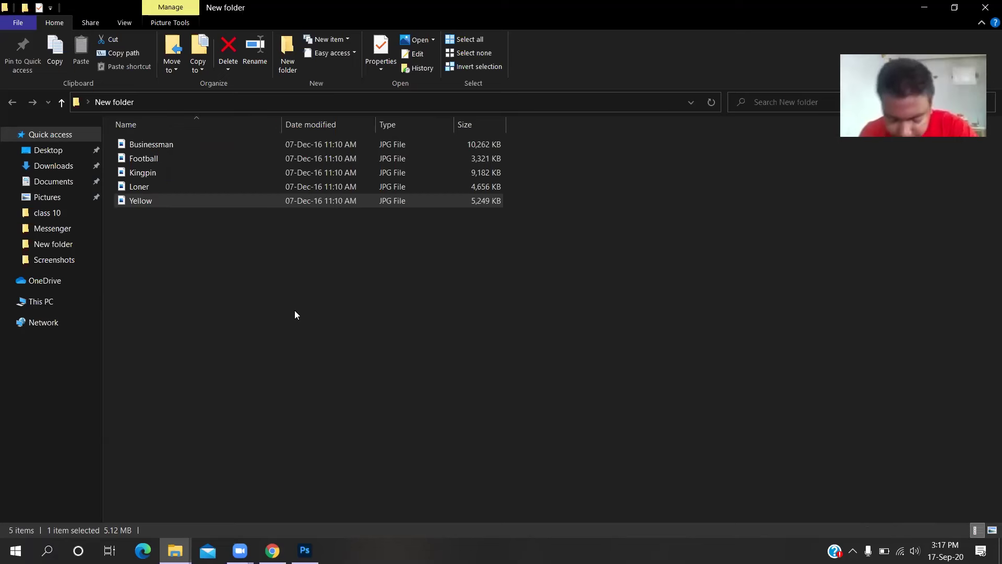
{"action": "left_click", "coordinate": [989, 531]}
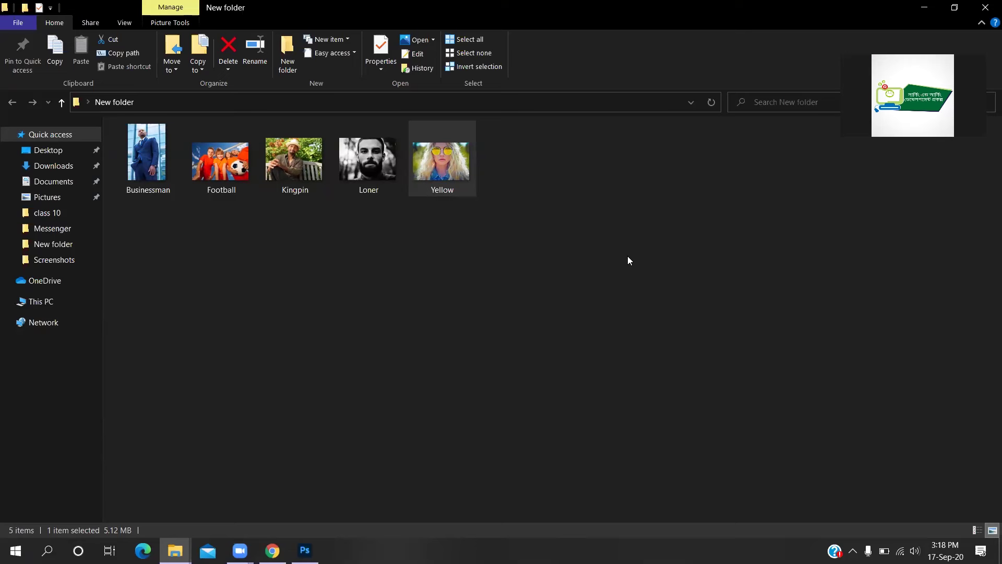
{"action": "mouse_move", "coordinate": [447, 154]}
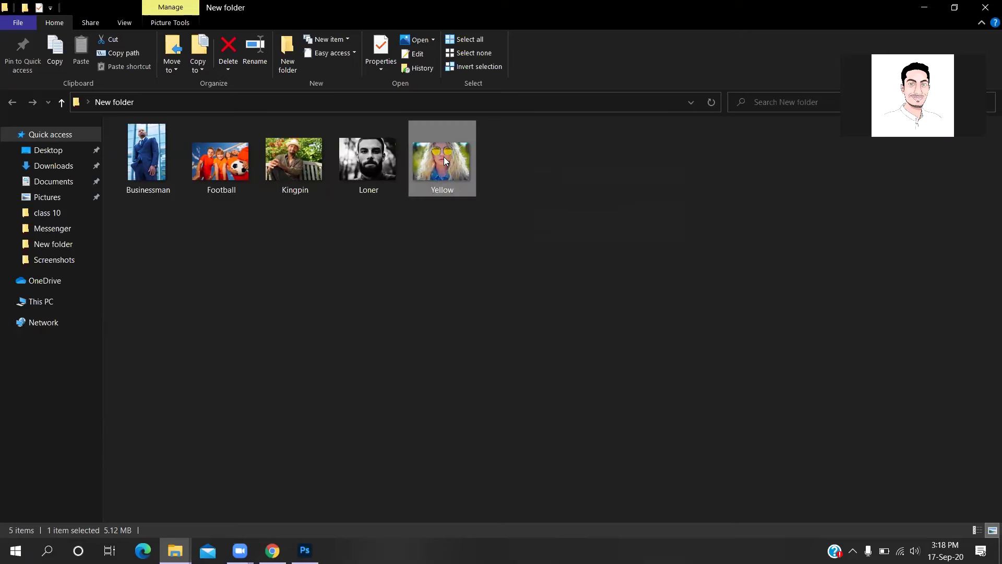
{"action": "right_click", "coordinate": [446, 160]}
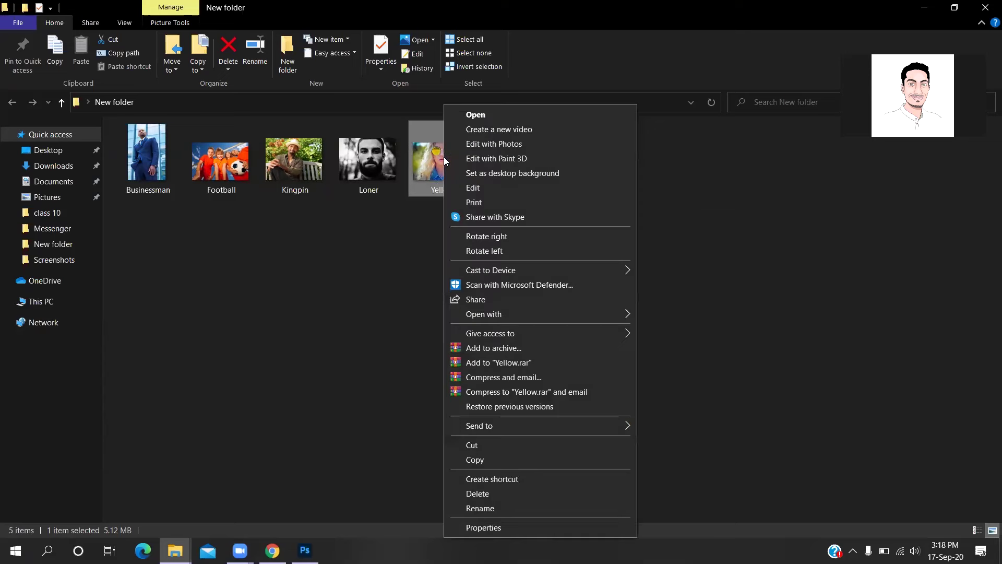
{"action": "mouse_move", "coordinate": [487, 315]}
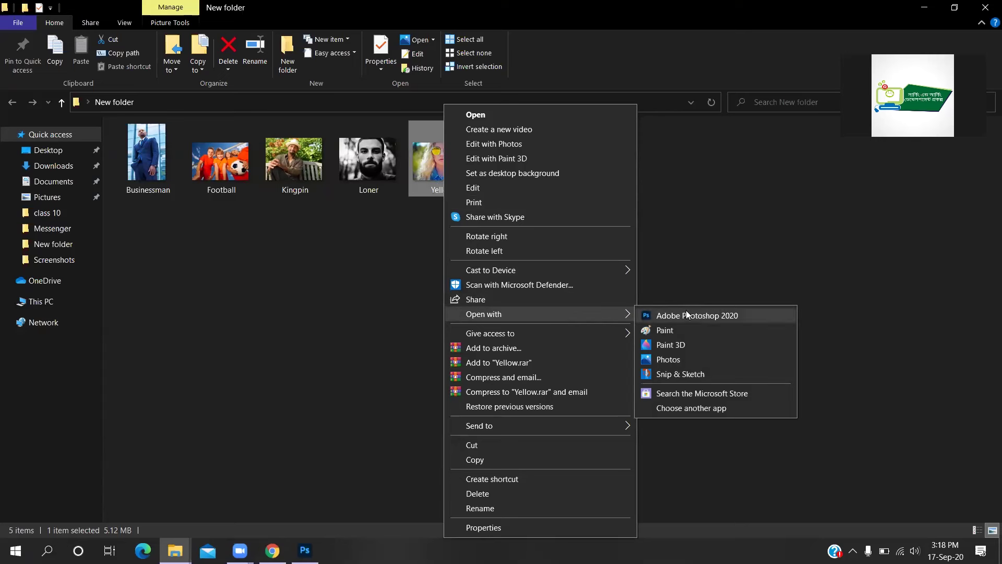
{"action": "left_click", "coordinate": [719, 226]}
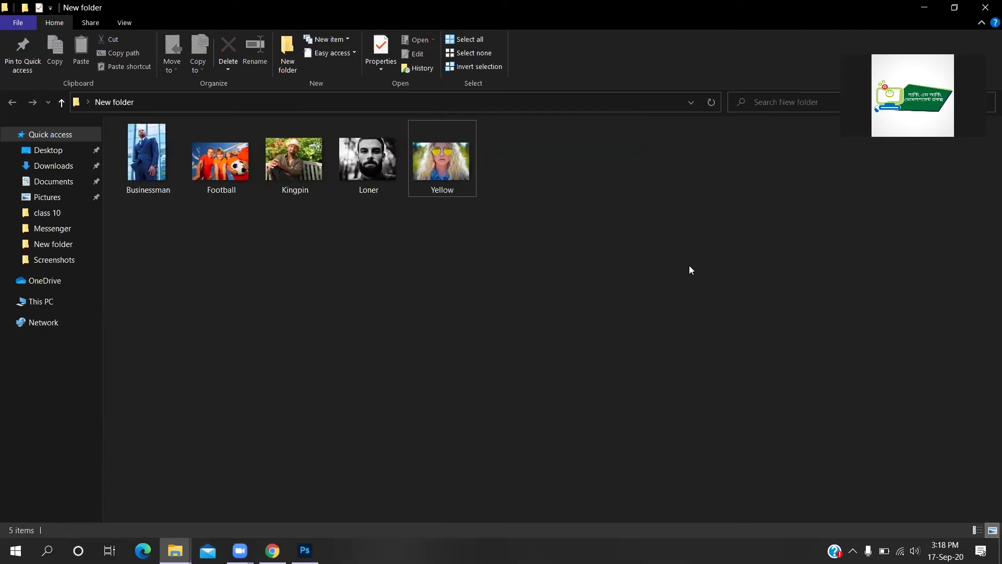
{"action": "left_click", "coordinate": [435, 152]}
{"action": "right_click", "coordinate": [436, 156]}
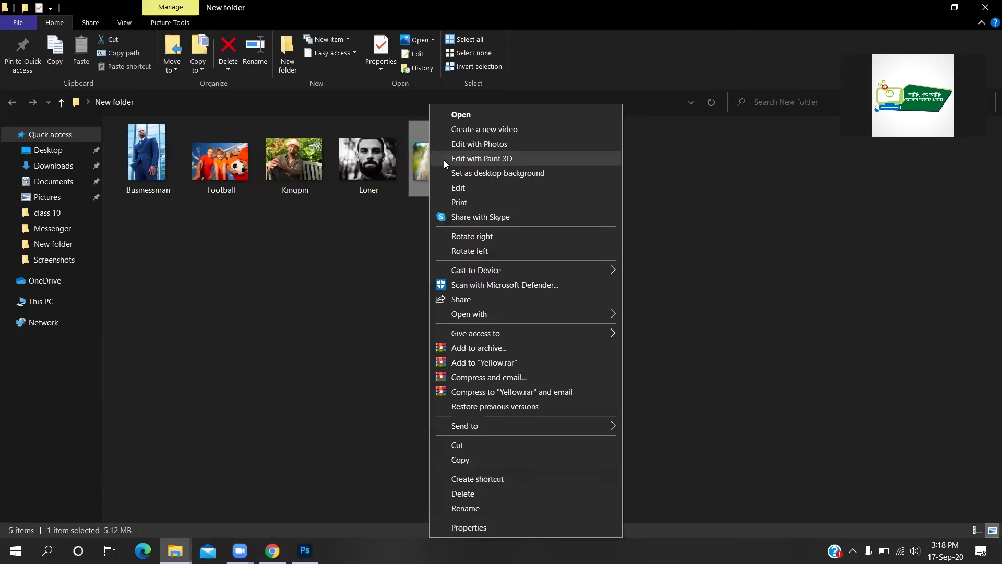
{"action": "mouse_move", "coordinate": [498, 314]}
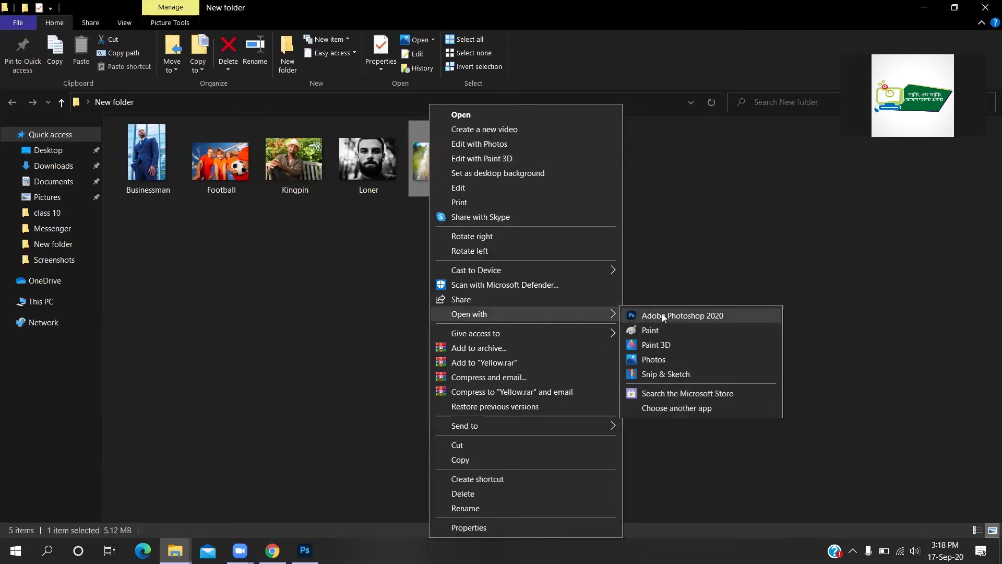
{"action": "left_click", "coordinate": [696, 231]}
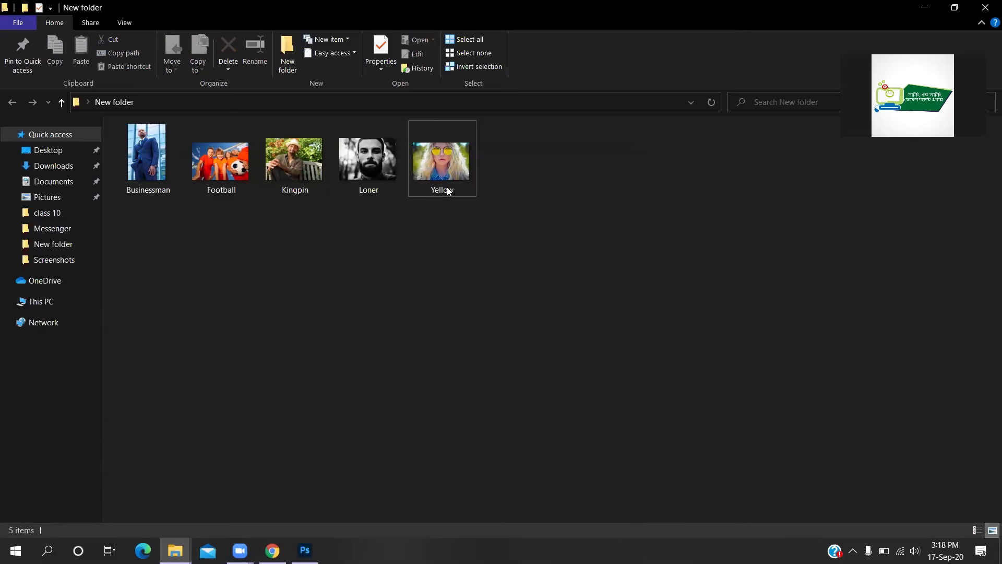
- Open the Yellow image with Adobe Photoshop 2020 and make that program the default for .jpg files
{"action": "right_click", "coordinate": [449, 166]}
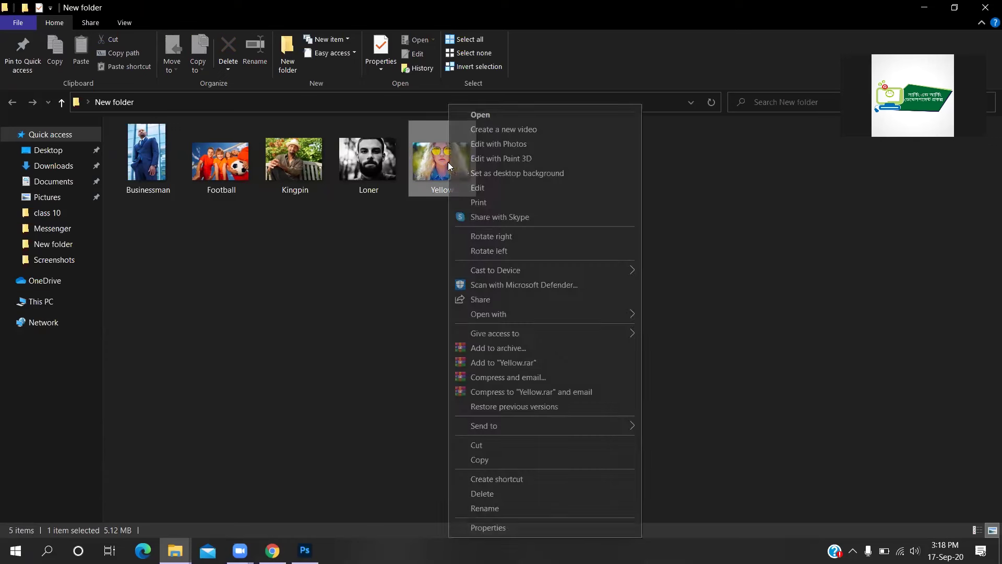
{"action": "mouse_move", "coordinate": [497, 314]}
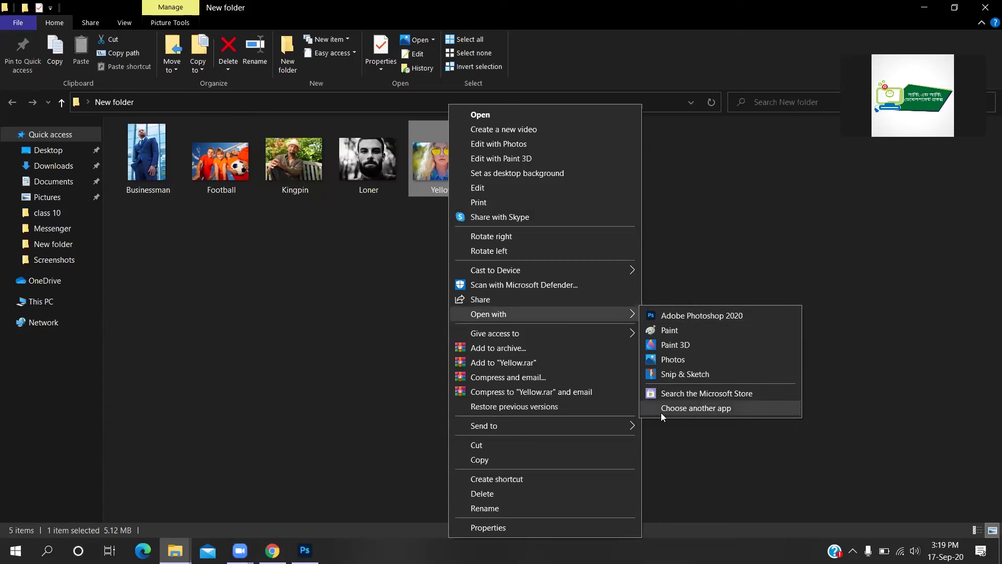
{"action": "left_click", "coordinate": [698, 409]}
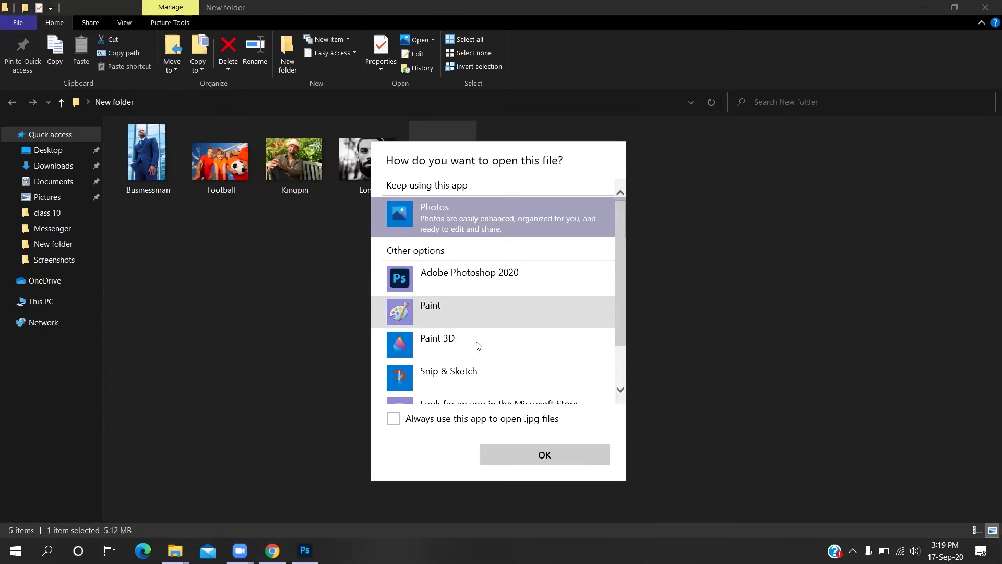
{"action": "left_click", "coordinate": [491, 280]}
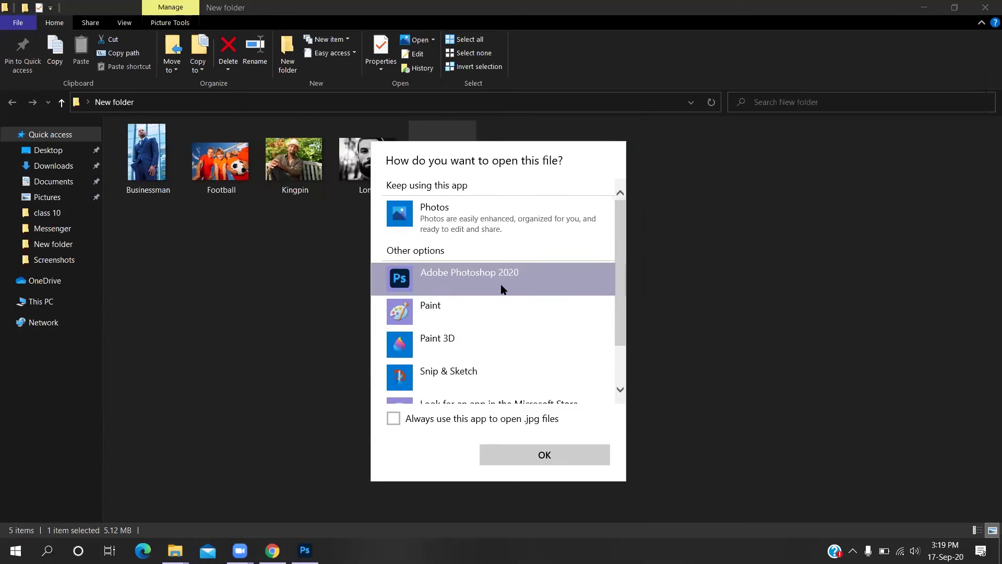
{"action": "left_click", "coordinate": [393, 420]}
{"action": "left_click", "coordinate": [526, 453]}
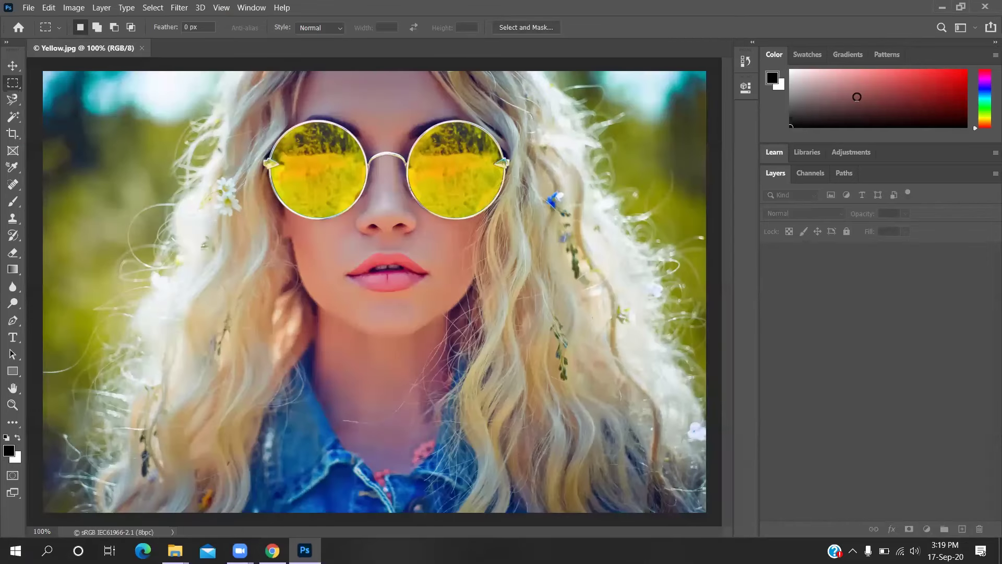
- Open the Kingpin and Loner images from New folder in Photoshop
{"action": "key", "text": "alt+Tab"}
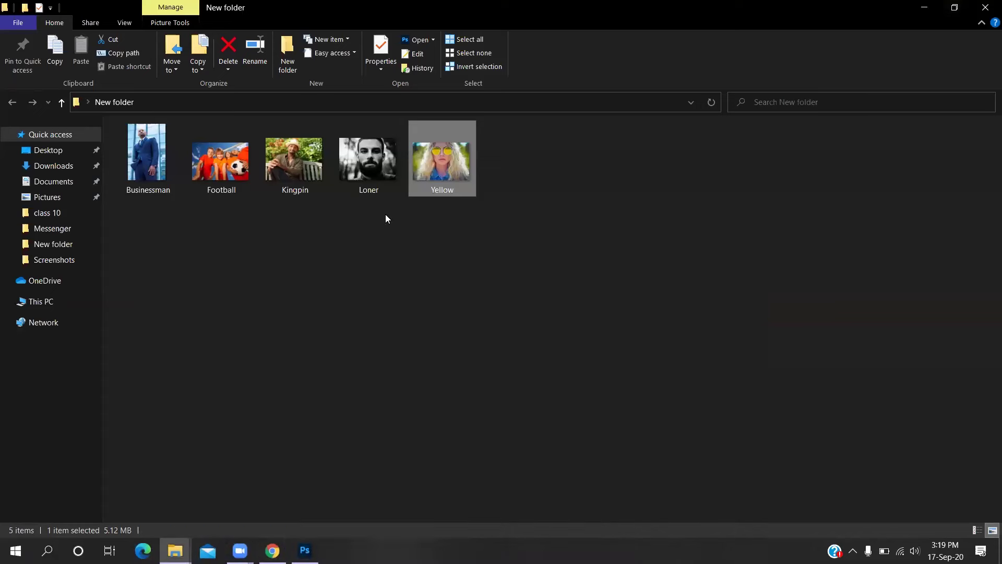
{"action": "left_click", "coordinate": [280, 163]}
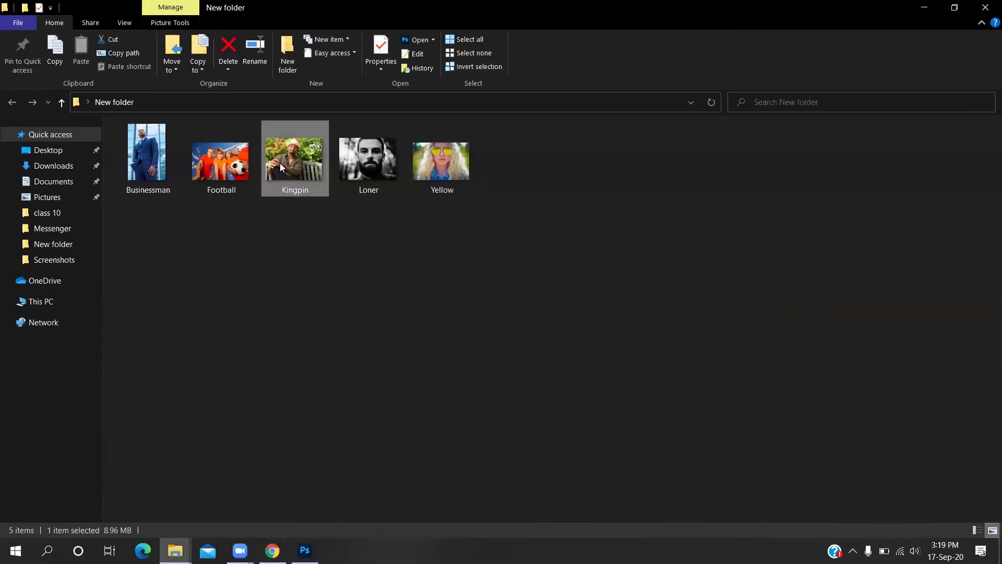
{"action": "key", "text": "alt+Tab"}
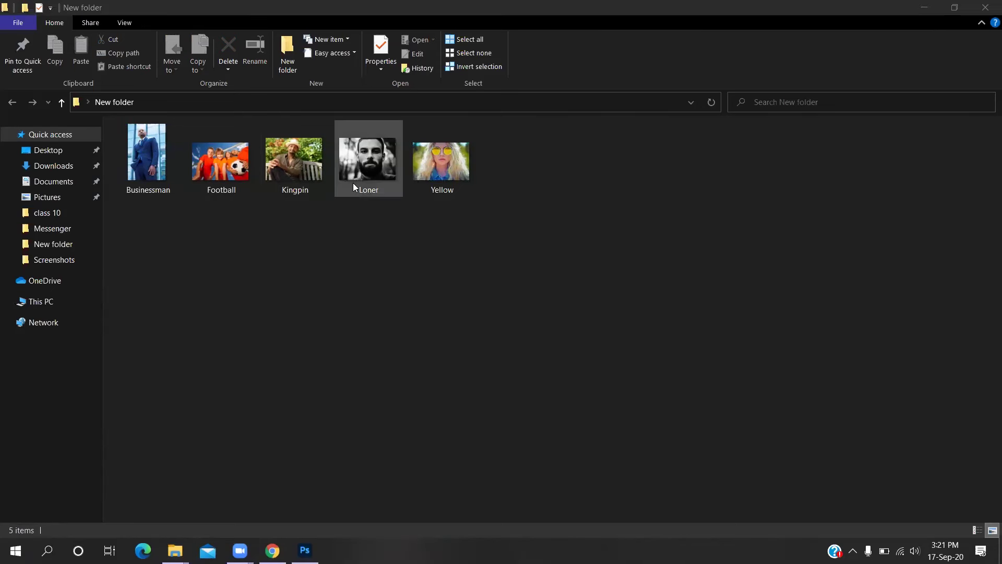
{"action": "double_click", "coordinate": [378, 151]}
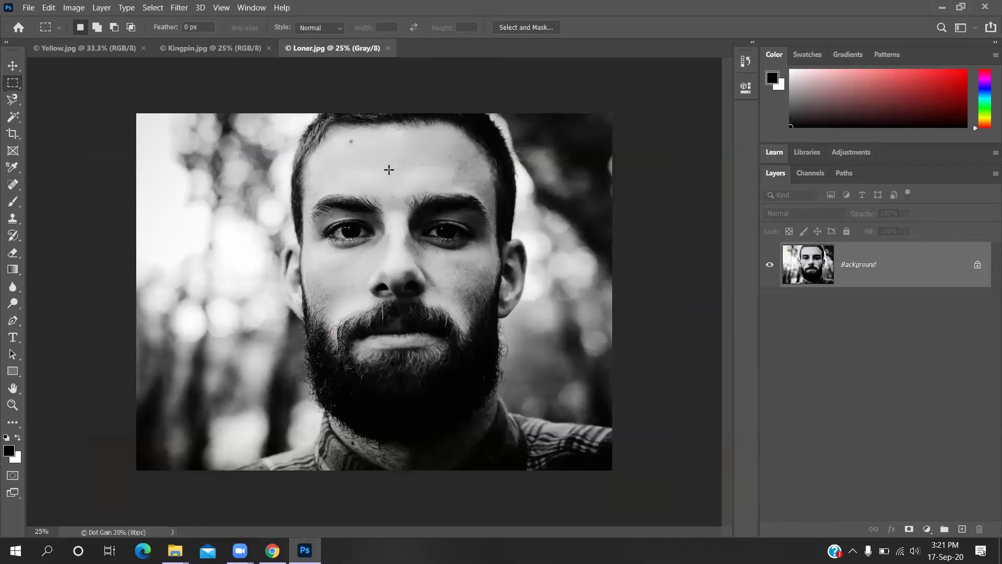
- Open the Businessman and Football images from New folder in Photoshop
{"action": "key", "text": "alt+Tab"}
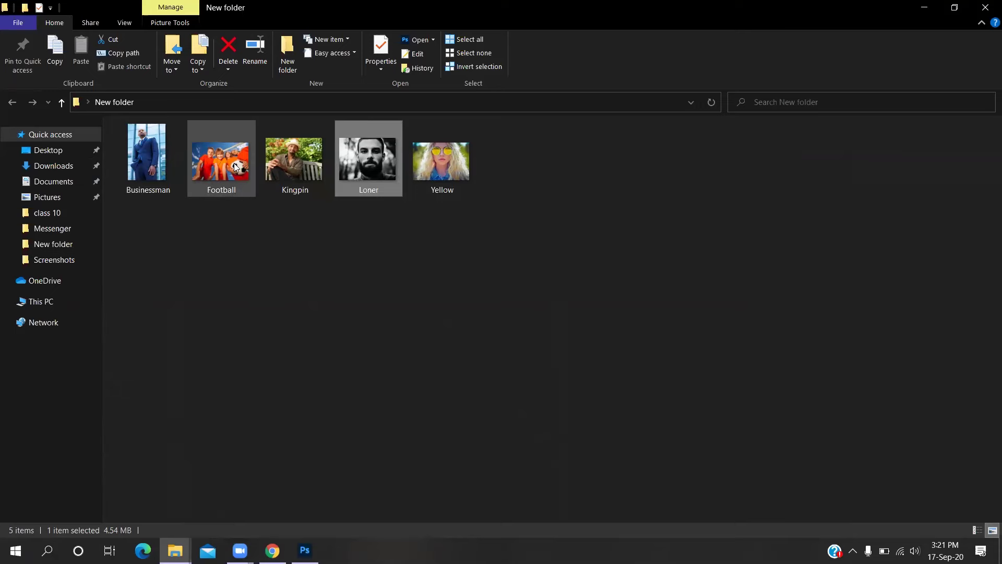
{"action": "left_click", "coordinate": [305, 551]}
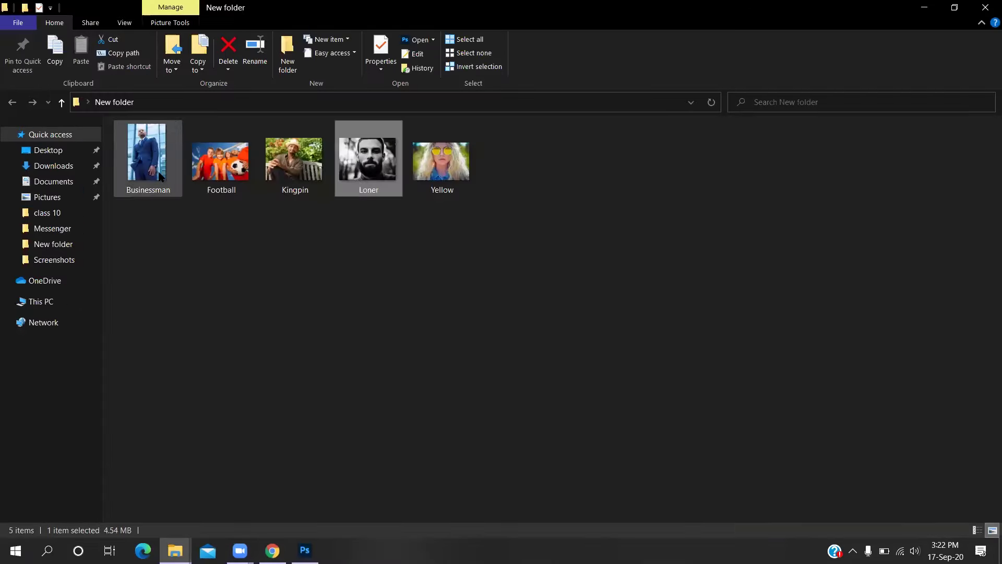
{"action": "left_click", "coordinate": [147, 154]}
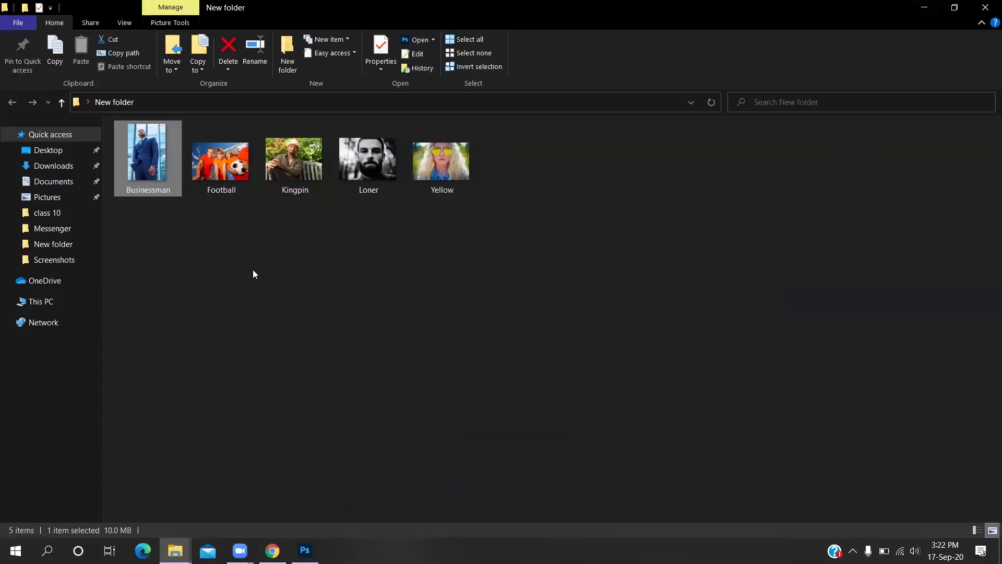
{"action": "left_click", "coordinate": [218, 159]}
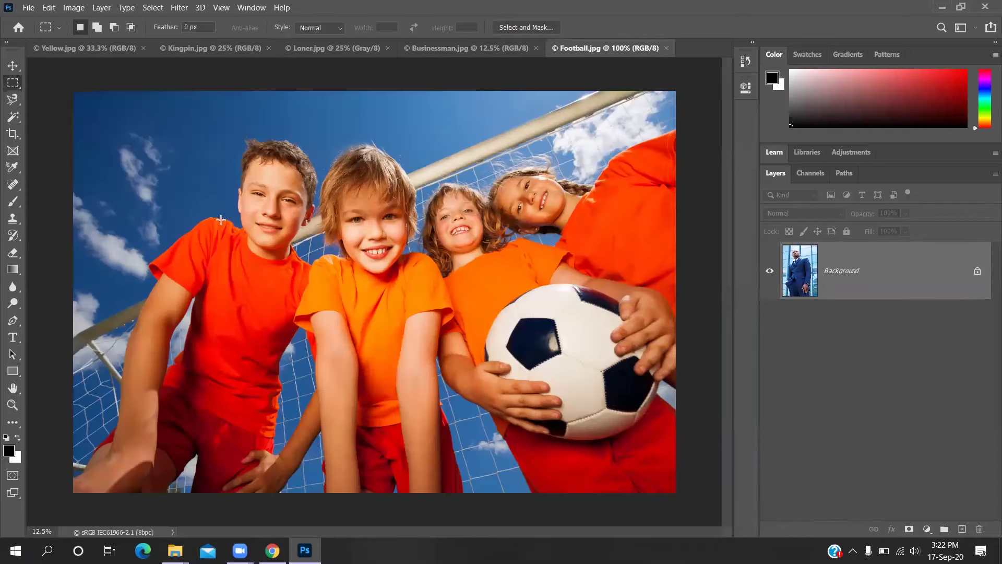
- Bring the Yellow.jpg document to the front and enlarge its view slightly
{"action": "left_click", "coordinate": [101, 51]}
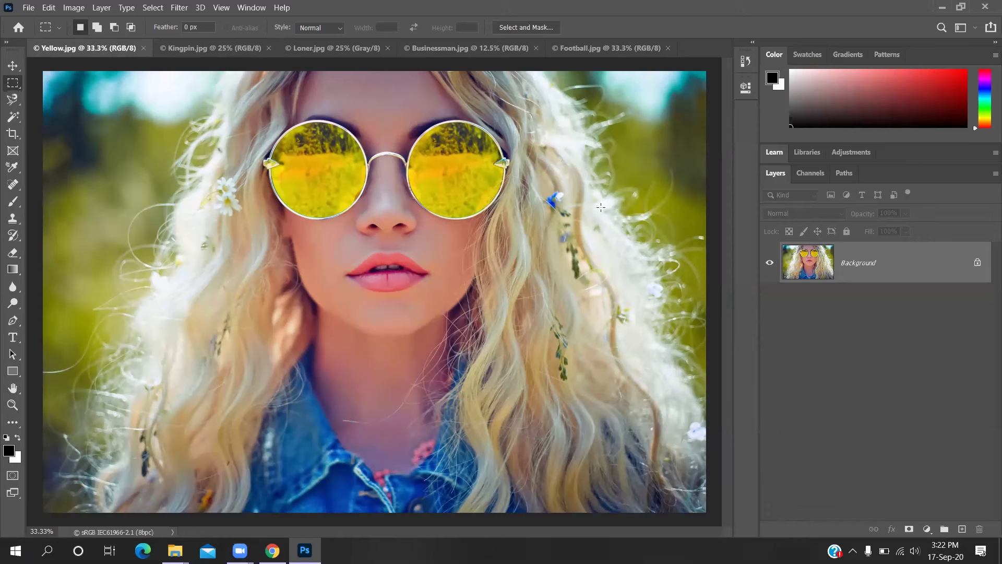
{"action": "scroll", "coordinate": [601, 208], "scroll_direction": "up", "scroll_amount": 1}
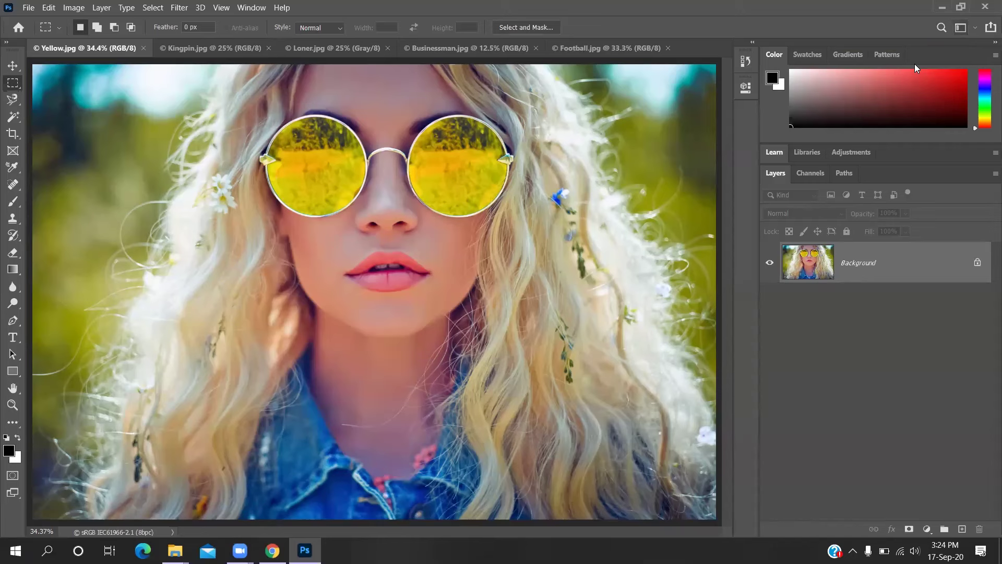
- Switch the workspace to Photography
{"action": "left_click", "coordinate": [961, 27]}
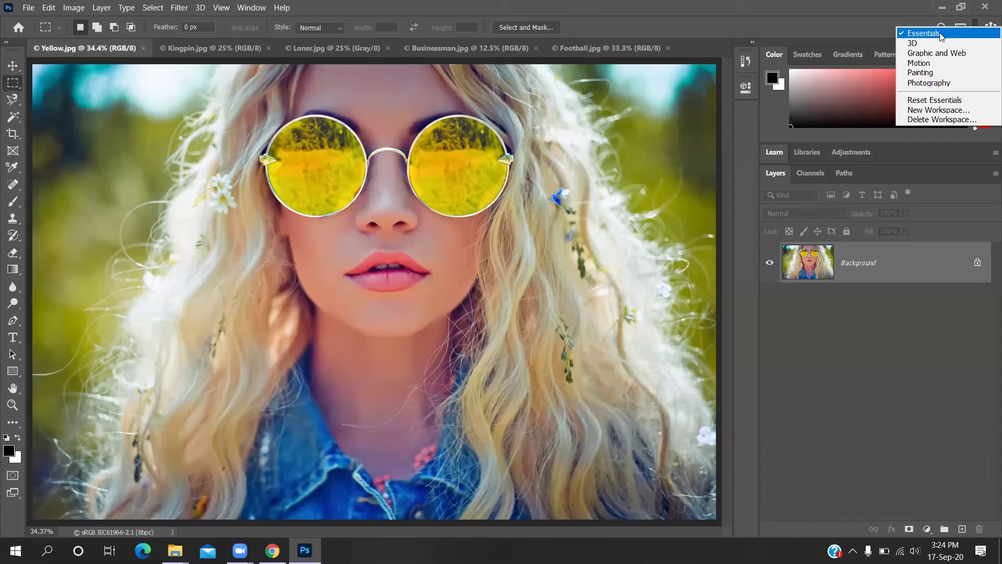
{"action": "left_click", "coordinate": [940, 33]}
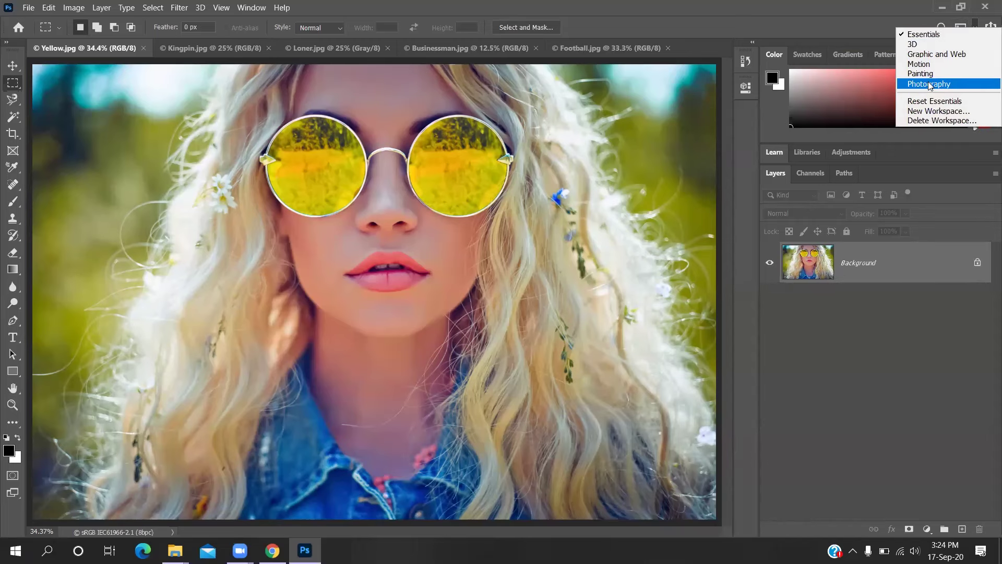
{"action": "left_click", "coordinate": [929, 84]}
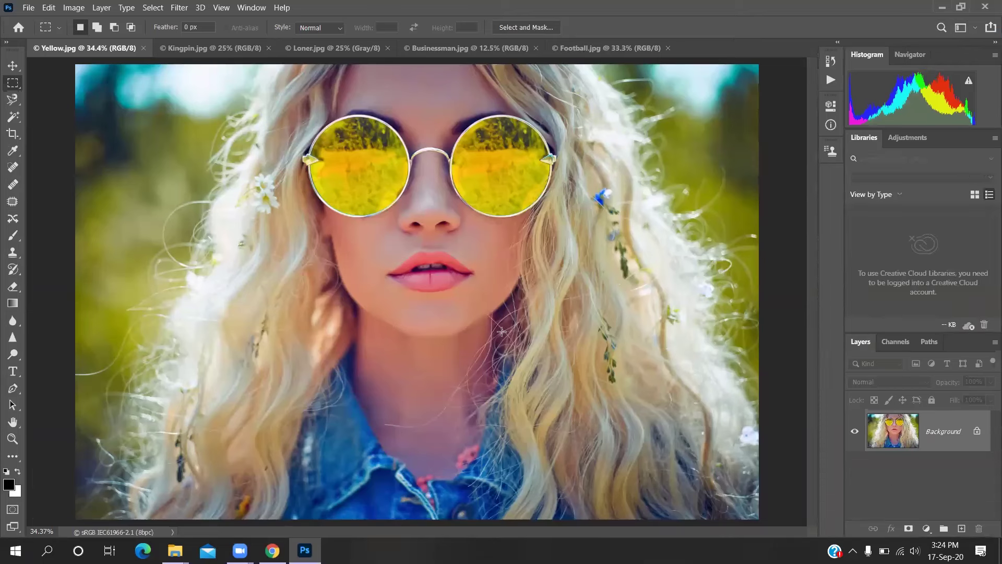
- Return to the Essentials workspace and reset it to its default layout
{"action": "left_click", "coordinate": [962, 28]}
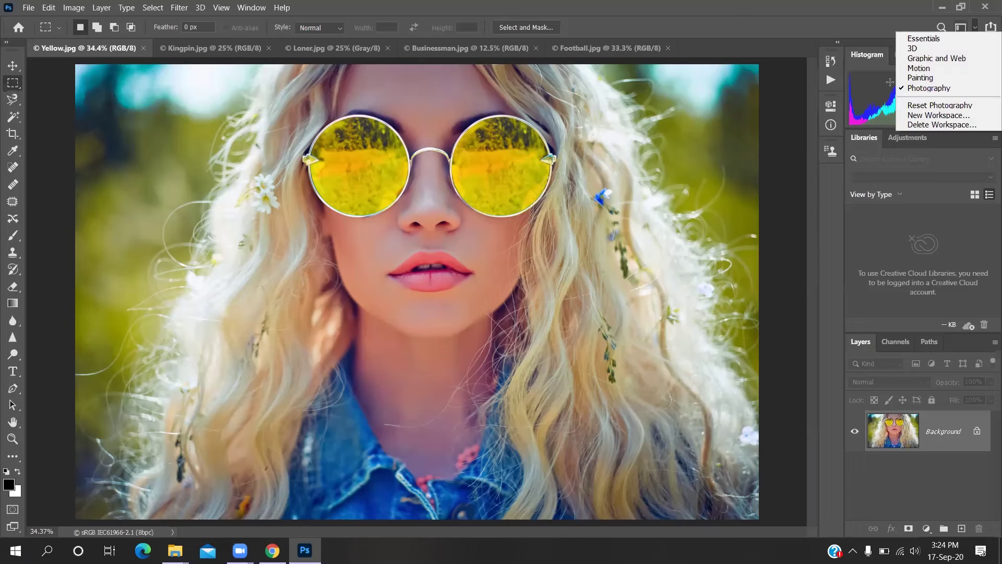
{"action": "left_click", "coordinate": [944, 42]}
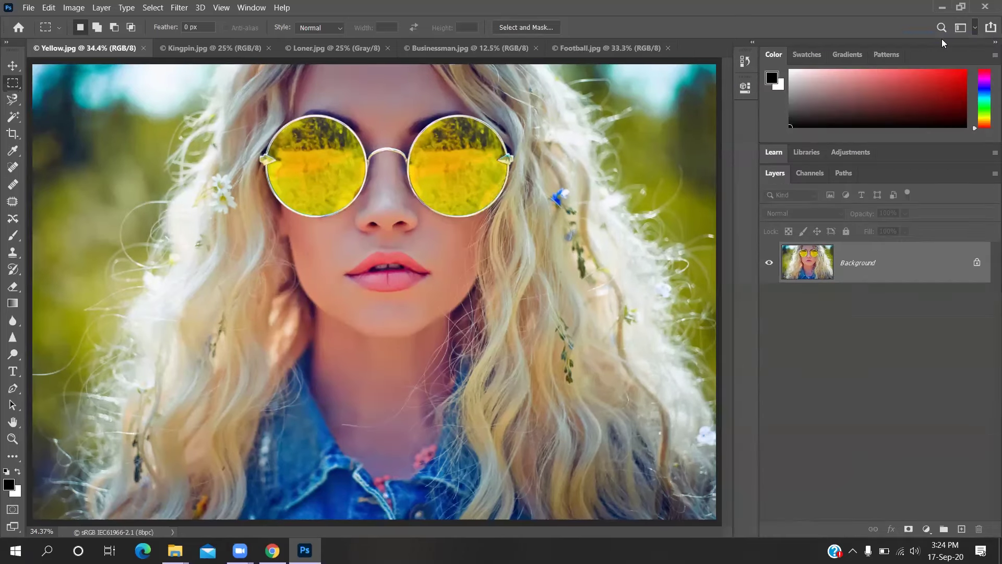
{"action": "left_click", "coordinate": [962, 27]}
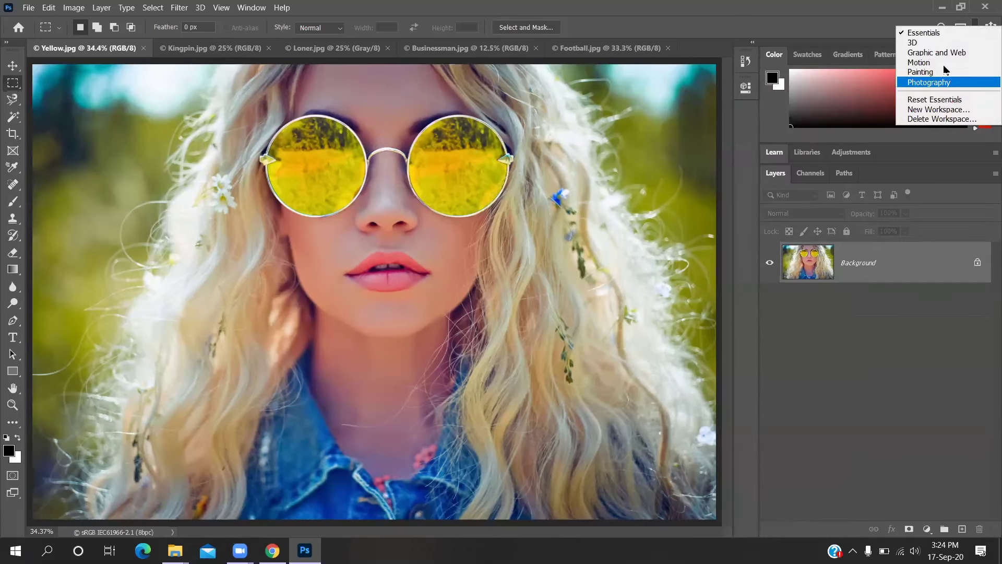
{"action": "left_click", "coordinate": [930, 100]}
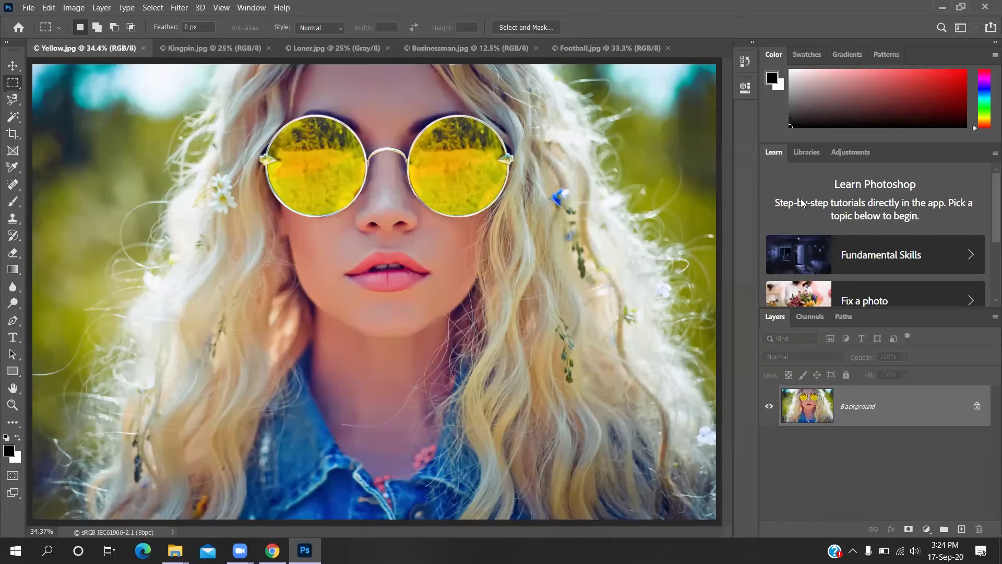
- Browse the Learn panel's tutorial list and collapse its panel group above the Layers panel
{"action": "scroll", "coordinate": [843, 227], "scroll_direction": "down", "scroll_amount": 5}
{"action": "scroll", "coordinate": [843, 230], "scroll_direction": "up", "scroll_amount": 5}
{"action": "scroll", "coordinate": [842, 230], "scroll_direction": "down", "scroll_amount": 5}
{"action": "scroll", "coordinate": [843, 230], "scroll_direction": "up", "scroll_amount": 5}
{"action": "double_click", "coordinate": [774, 153]}
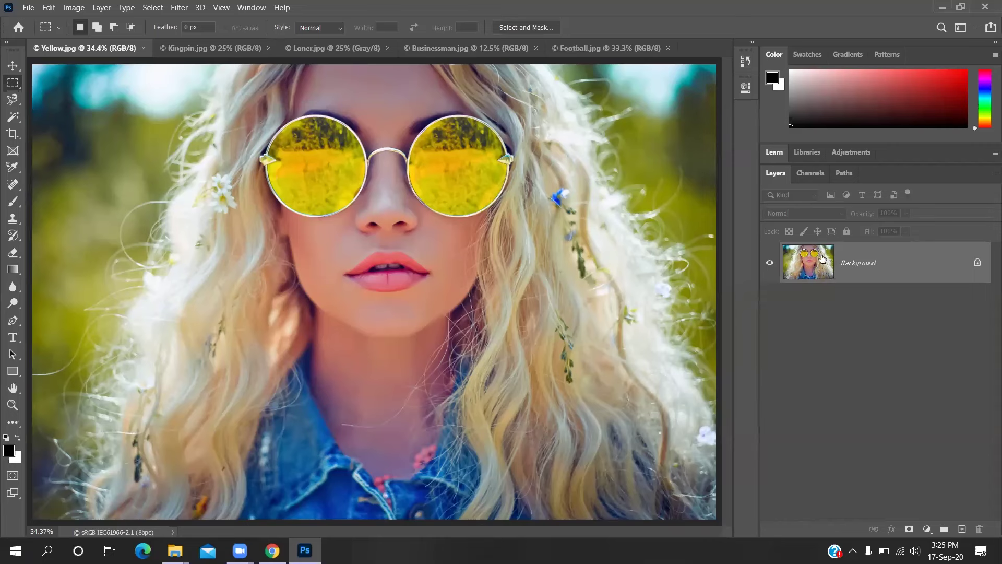
- Switch the layer thumbnails to Medium Thumbnails and return them to Large Thumbnails
{"action": "right_click", "coordinate": [847, 311]}
{"action": "left_click", "coordinate": [849, 341]}
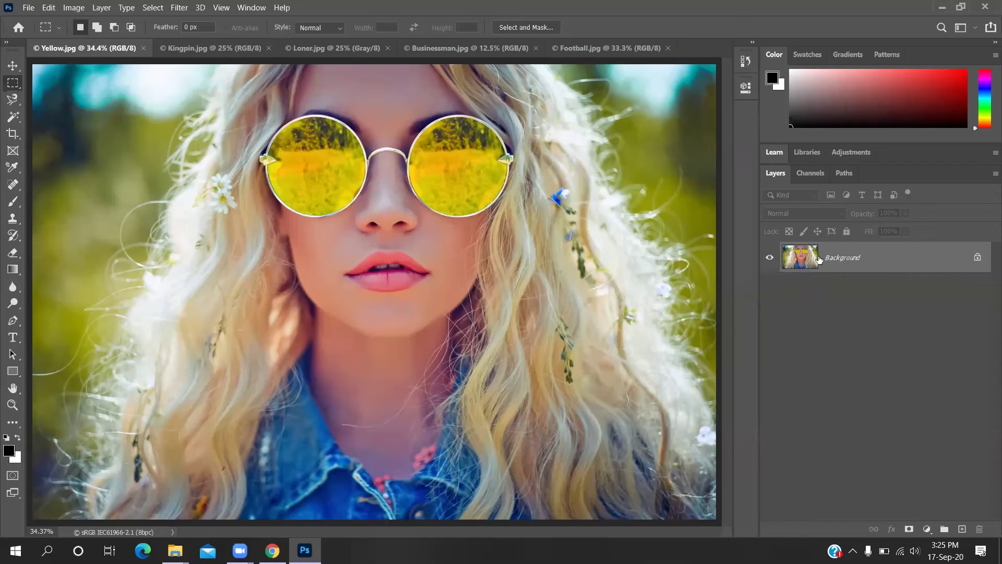
{"action": "right_click", "coordinate": [830, 319]}
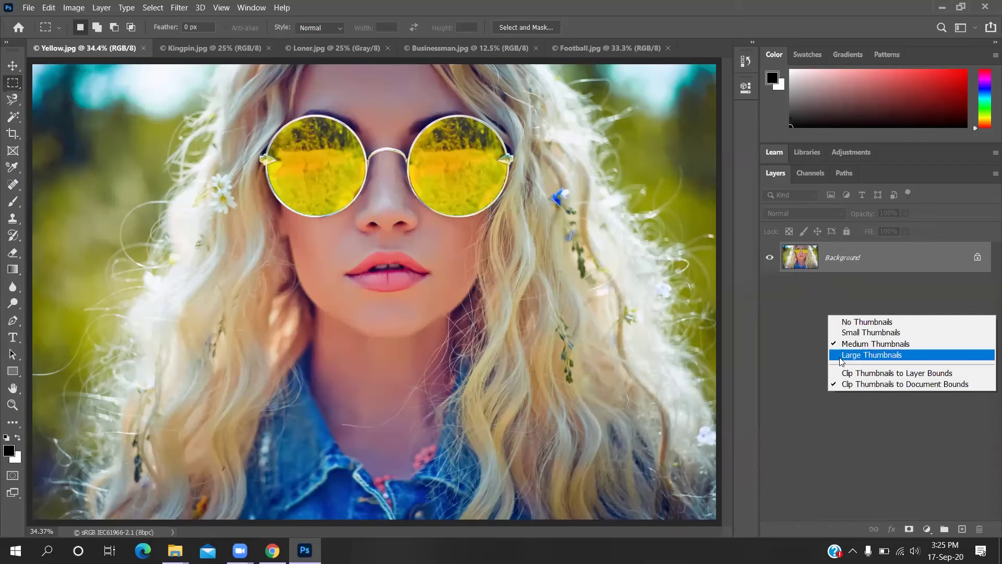
{"action": "left_click", "coordinate": [856, 355]}
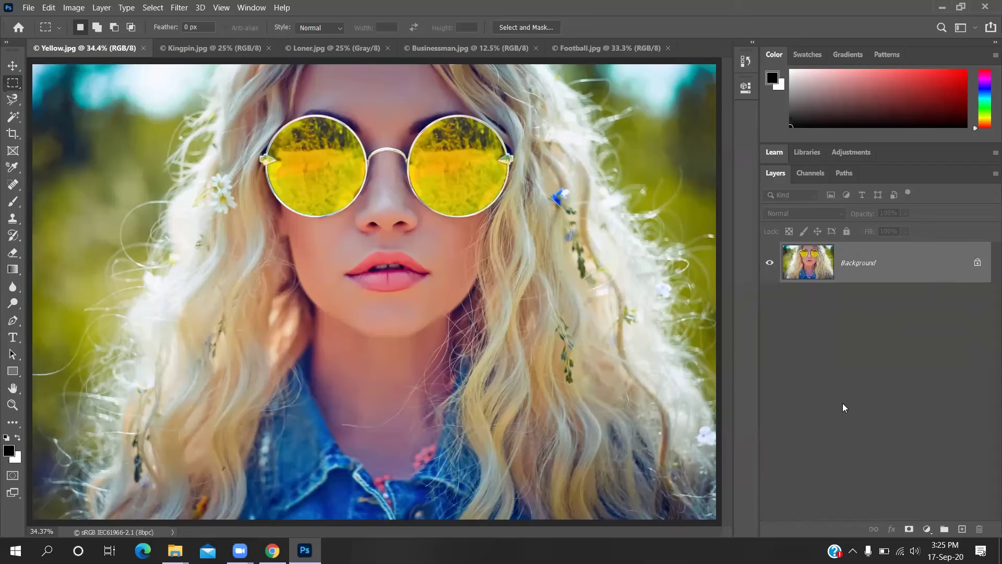
{"action": "right_click", "coordinate": [837, 339]}
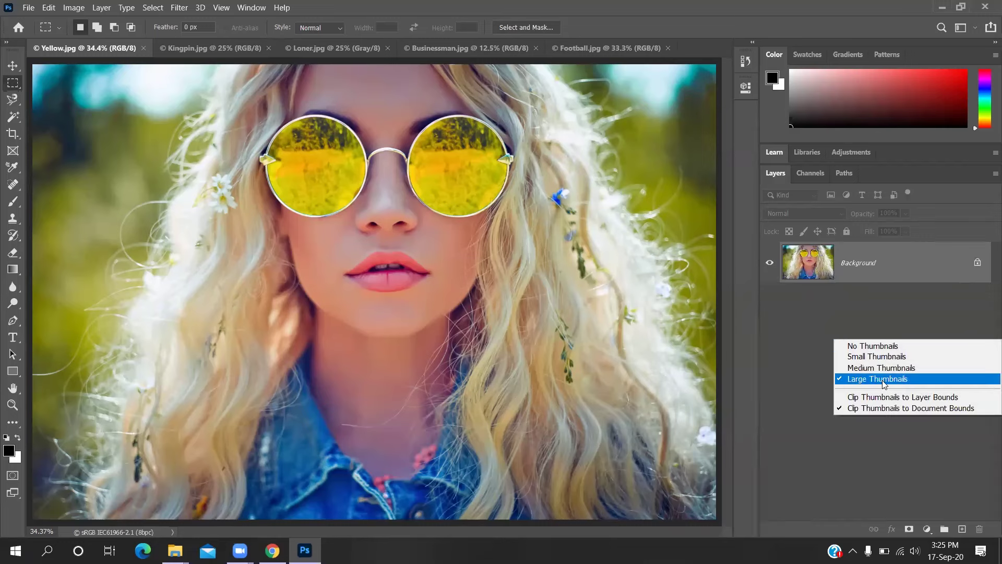
{"action": "left_click", "coordinate": [920, 380]}
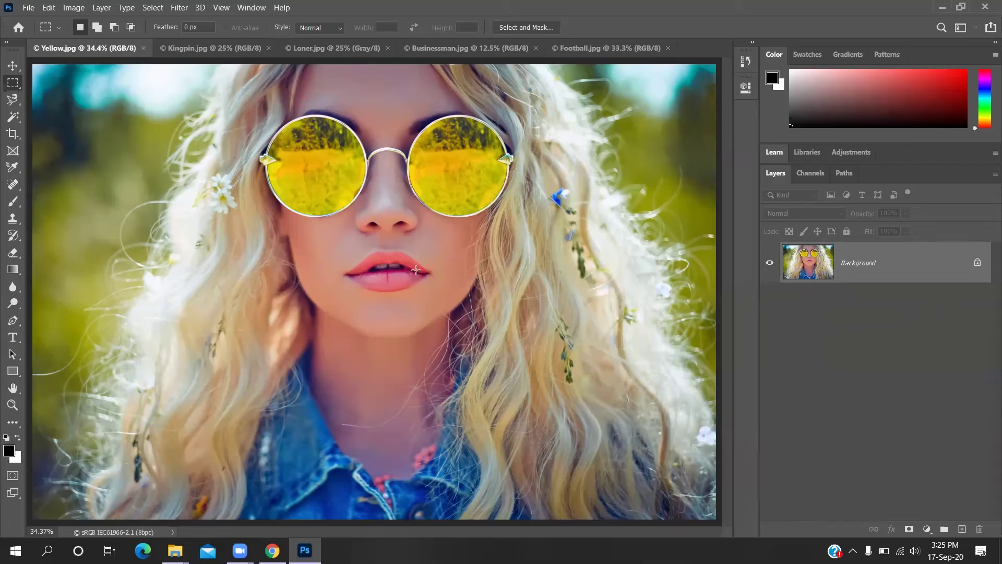
- Make Lasso and Object Selection the active tools of their tool groups, and reselect the Rectangular Marquee tool
{"action": "left_click", "coordinate": [13, 99]}
{"action": "left_click", "coordinate": [39, 99]}
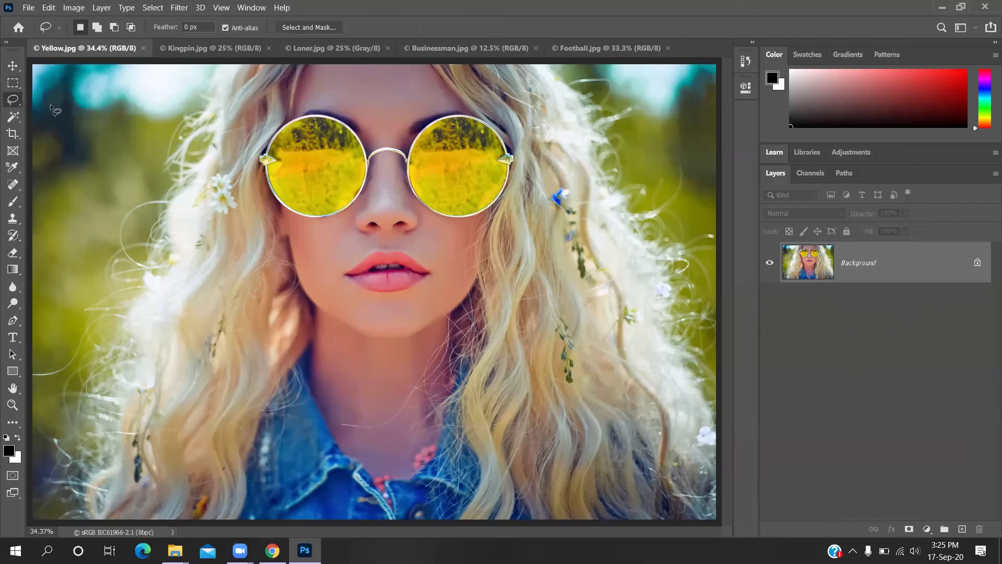
{"action": "left_click", "coordinate": [12, 116]}
{"action": "left_click", "coordinate": [39, 113]}
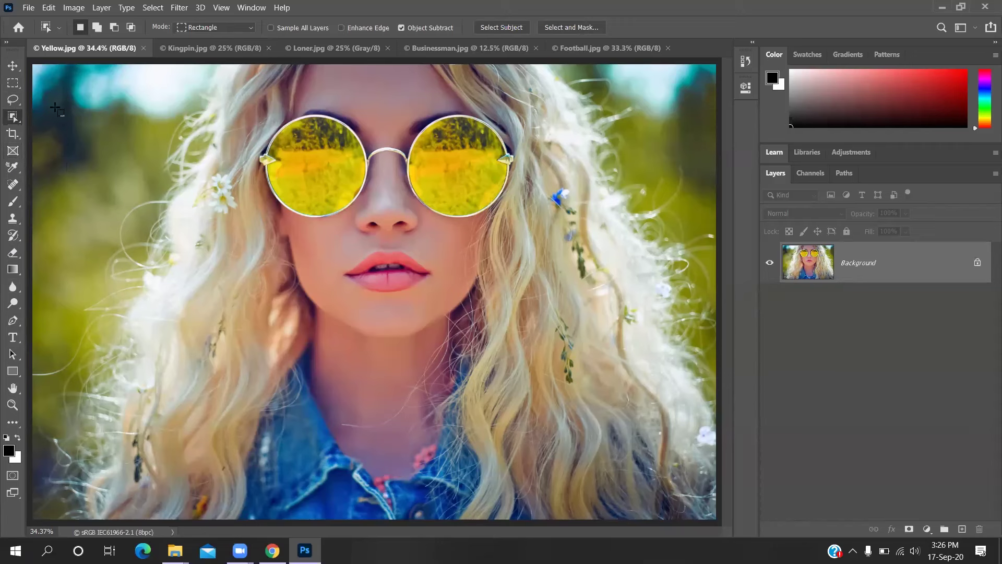
{"action": "left_click", "coordinate": [14, 83]}
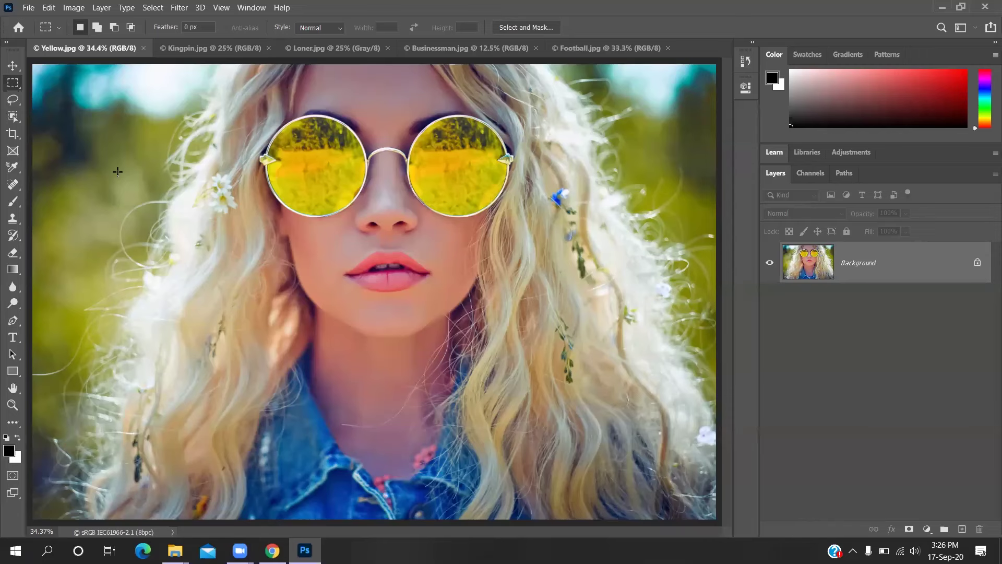
- Open the General preferences, examine the tooltip options among the Tools preferences, and close the dialog
{"action": "left_click", "coordinate": [49, 9]}
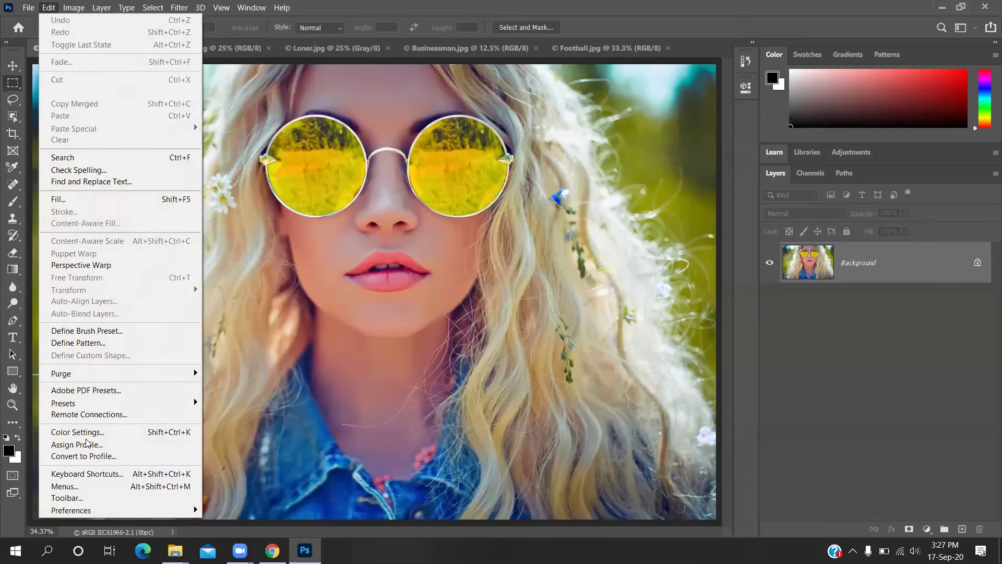
{"action": "left_click", "coordinate": [49, 7]}
{"action": "left_click", "coordinate": [49, 6]}
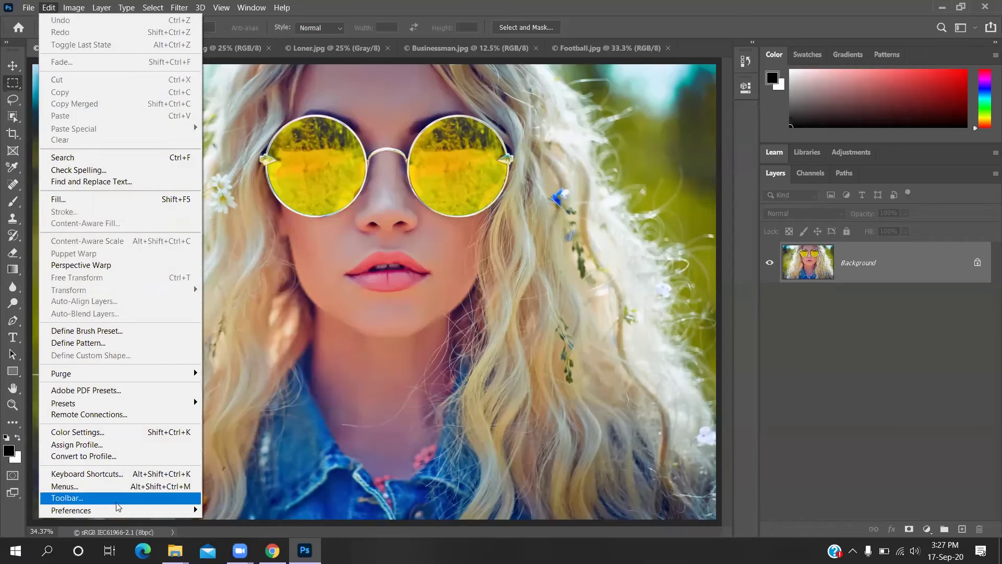
{"action": "mouse_move", "coordinate": [116, 513]}
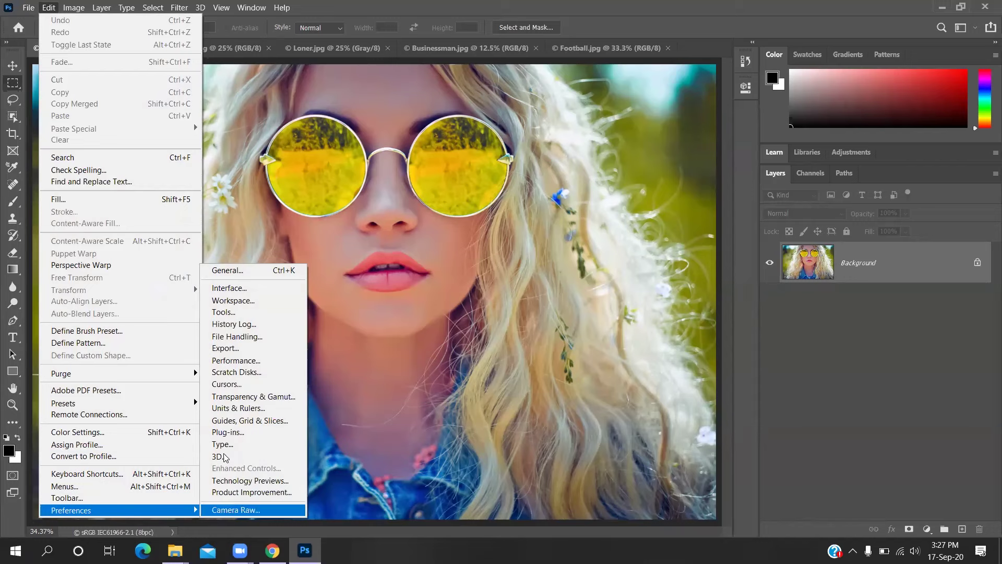
{"action": "left_click", "coordinate": [243, 274]}
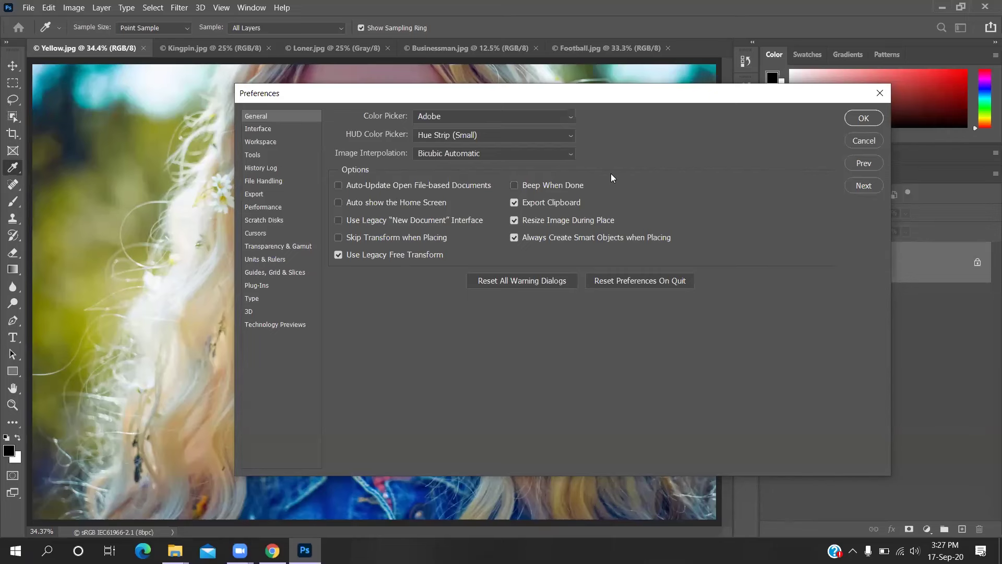
{"action": "left_click_drag", "start_coordinate": [704, 100], "coordinate": [746, 90]}
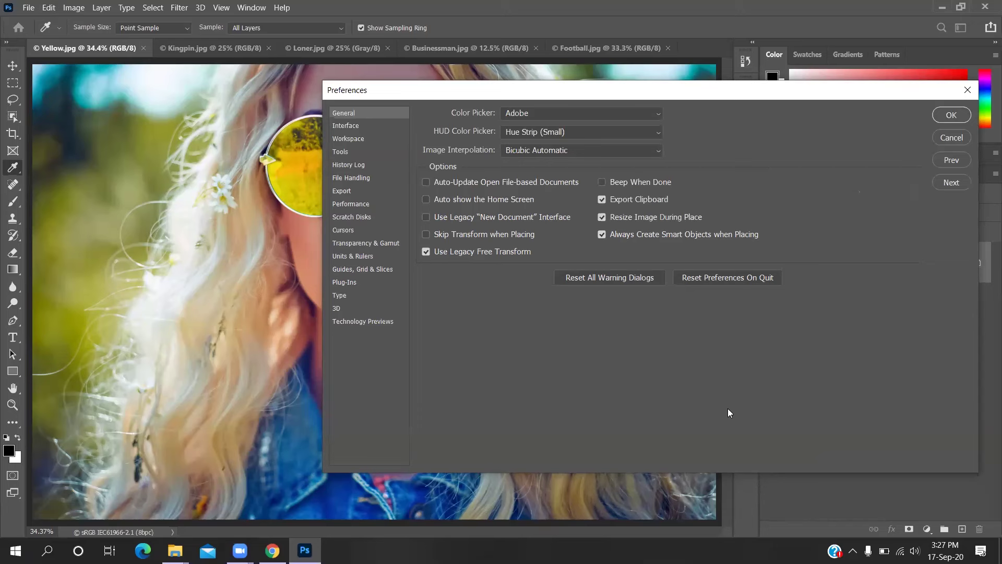
{"action": "left_click", "coordinate": [351, 152]}
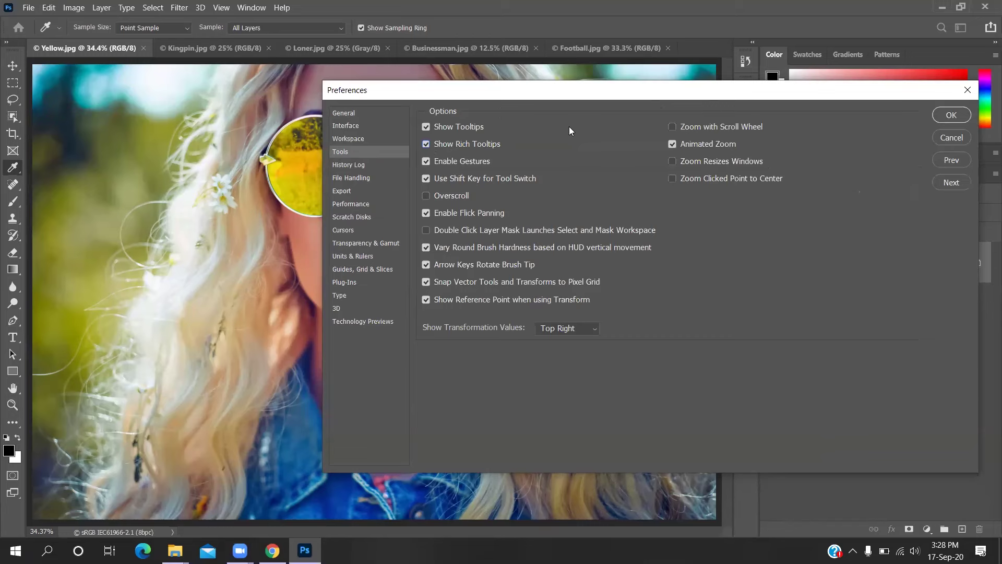
{"action": "left_click", "coordinate": [952, 116]}
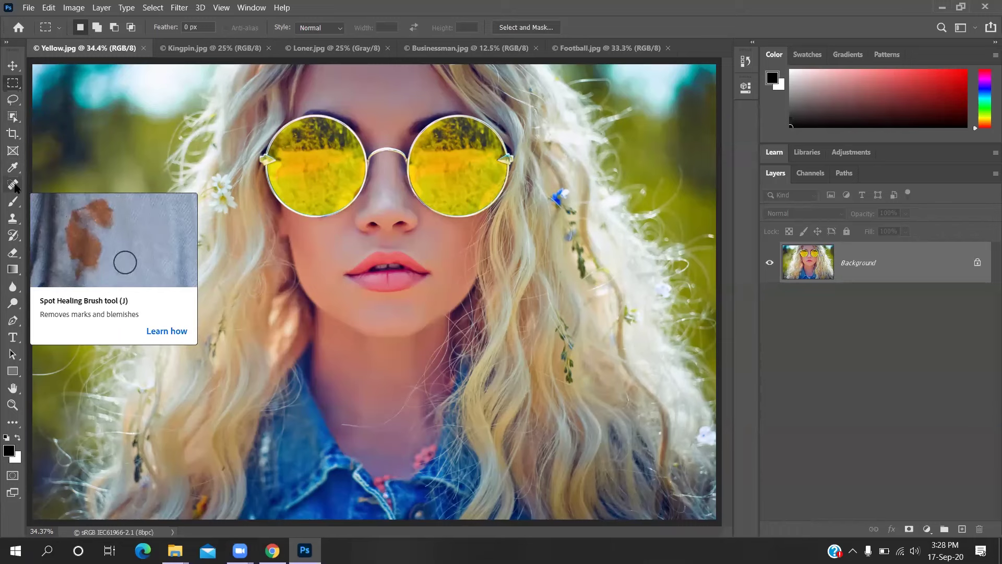
- Turn off Show Rich Tooltips in the Tools preferences
{"action": "left_click", "coordinate": [49, 7]}
{"action": "mouse_move", "coordinate": [163, 515]}
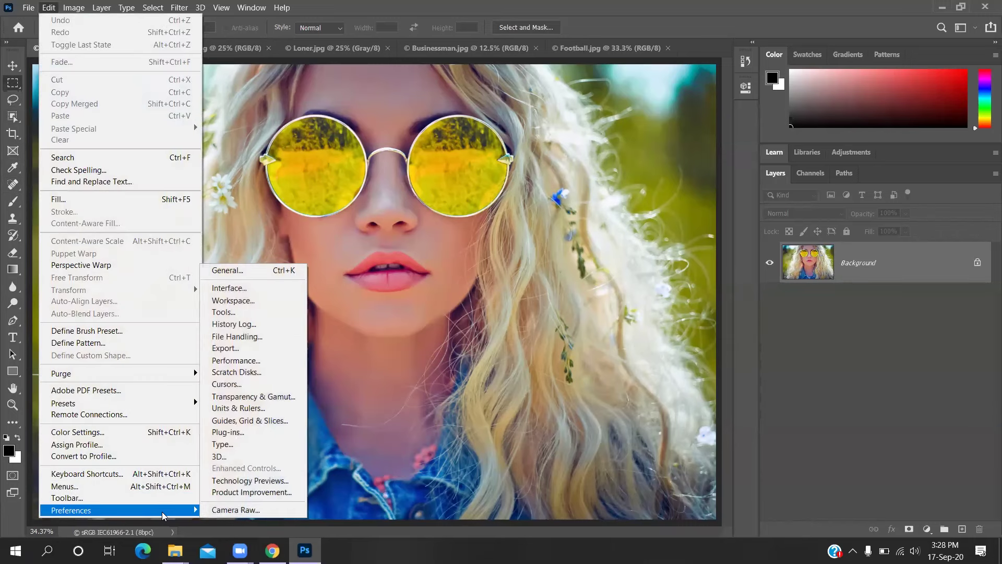
{"action": "left_click", "coordinate": [228, 313]}
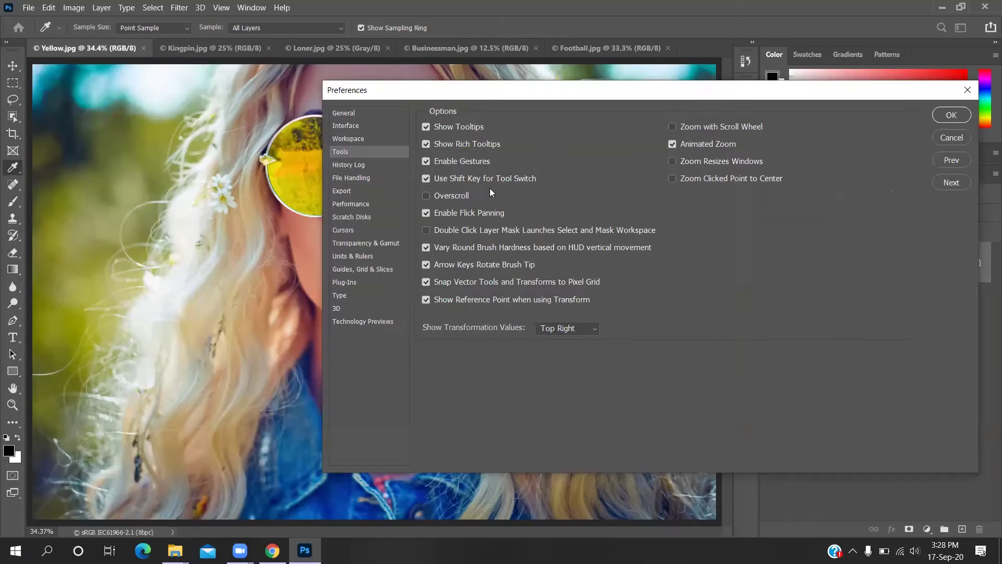
{"action": "left_click", "coordinate": [464, 144]}
{"action": "left_click", "coordinate": [956, 114]}
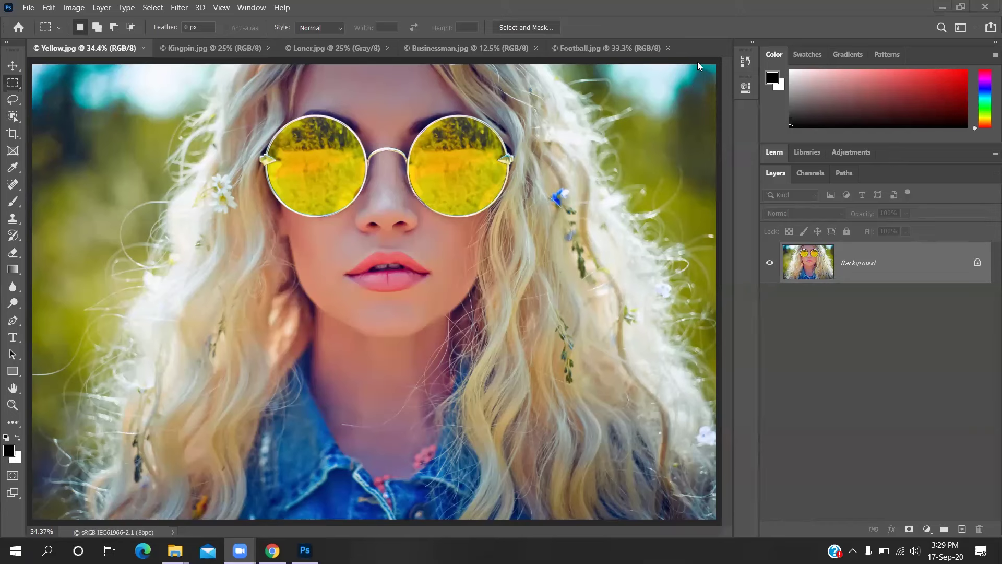
- Zoom out of the Yellow.jpg image and enlarge it back with Fit on Screen
{"action": "left_click", "coordinate": [468, 246]}
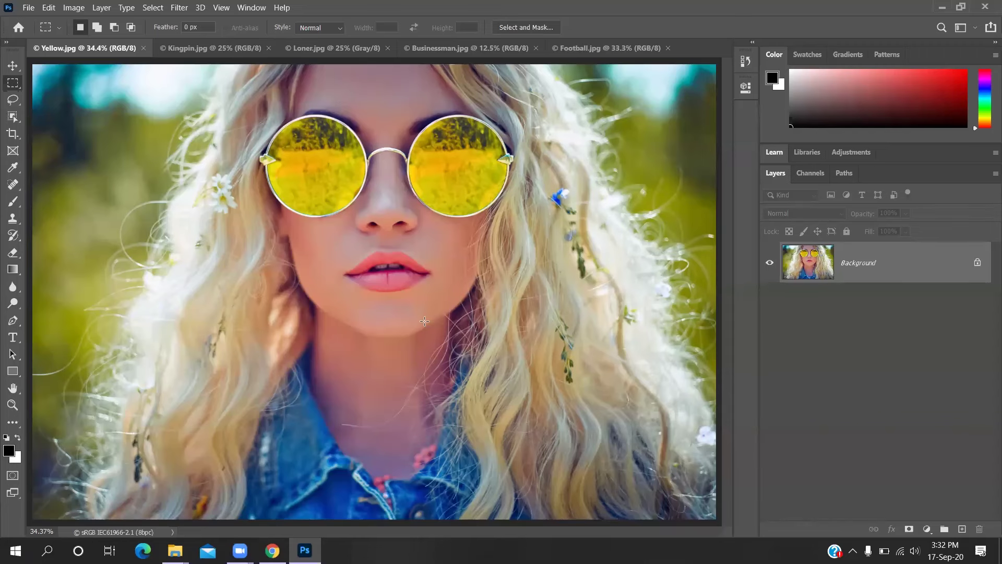
{"action": "scroll", "coordinate": [416, 267], "scroll_direction": "down", "scroll_amount": 2}
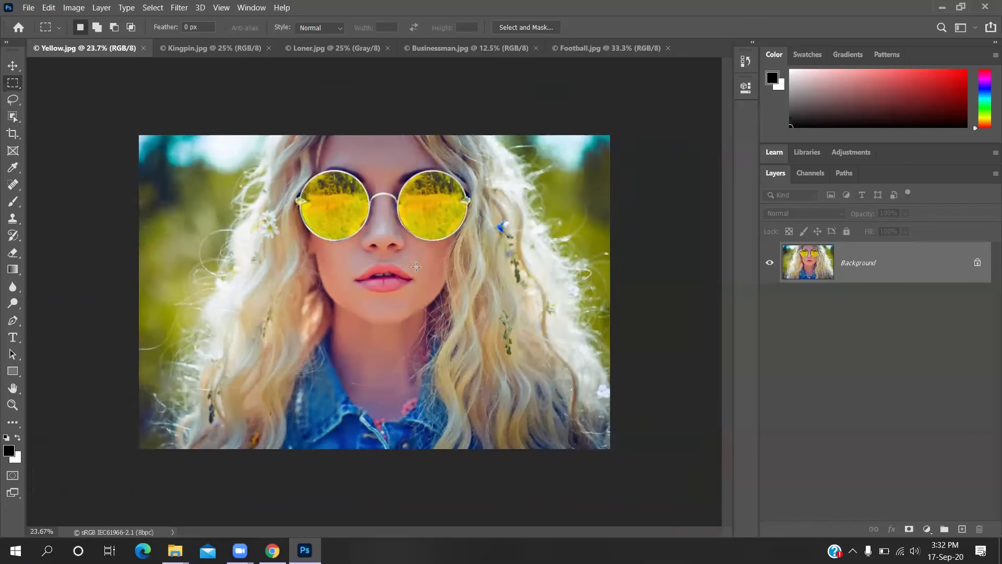
{"action": "scroll", "coordinate": [416, 267], "scroll_direction": "down", "scroll_amount": 1}
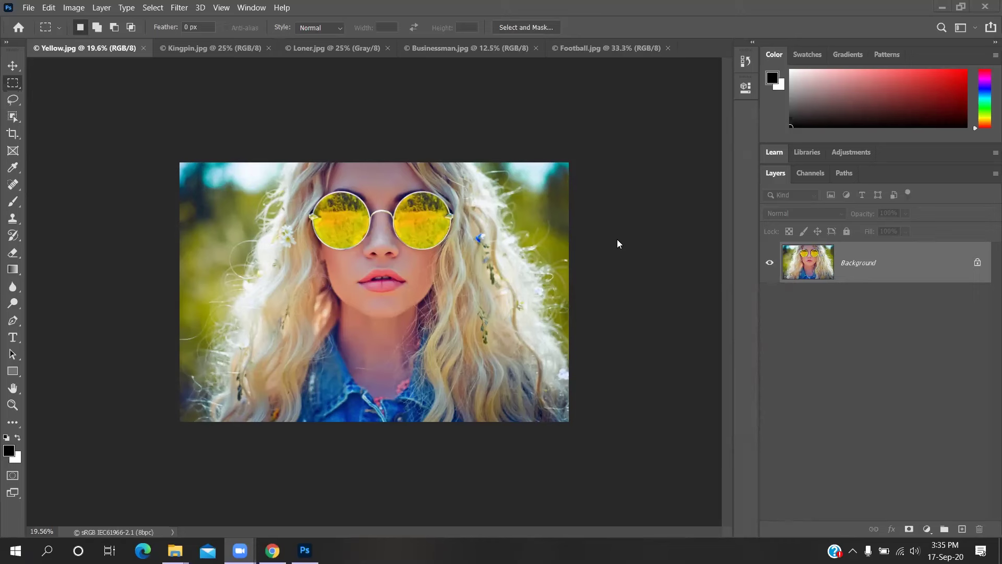
{"action": "left_click", "coordinate": [545, 258]}
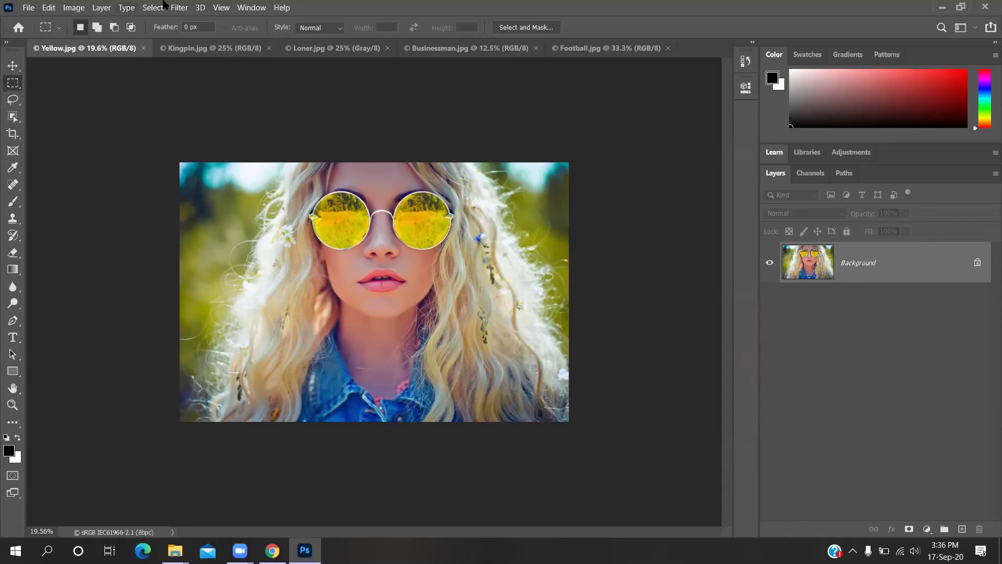
{"action": "left_click", "coordinate": [221, 8]}
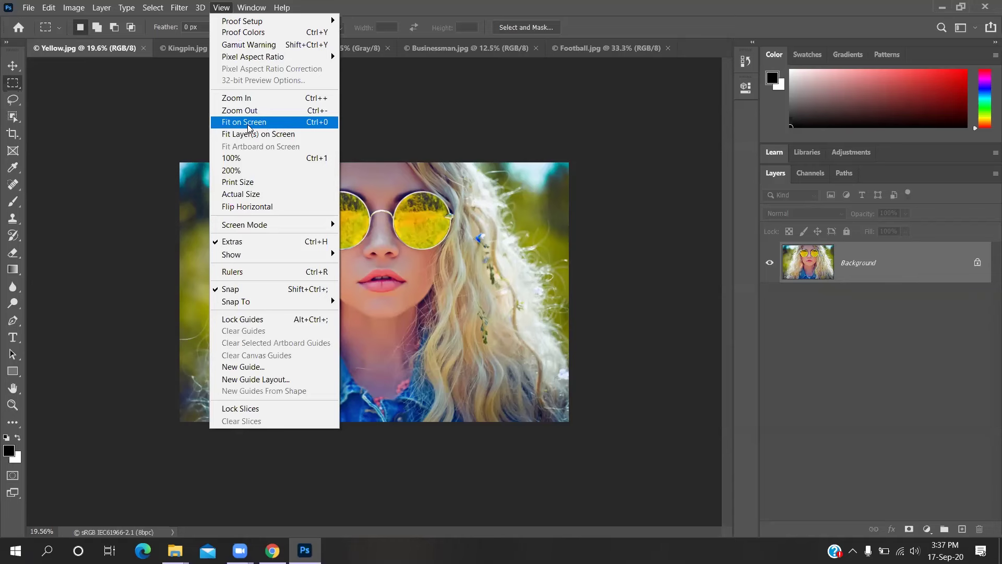
{"action": "left_click", "coordinate": [281, 124]}
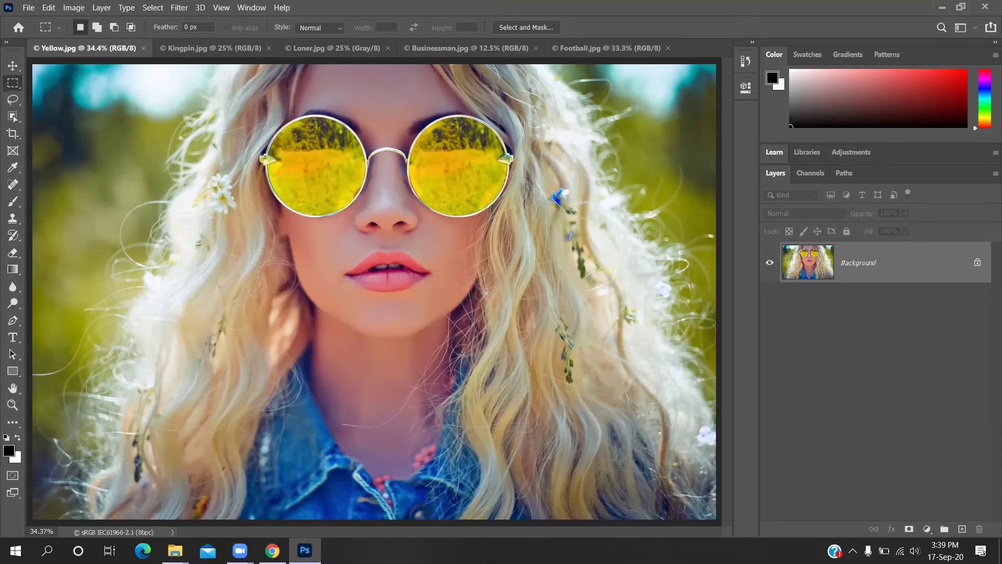
- Magnify the hair beside the cheek down to individual pixels, and fit the whole image on screen again
{"action": "scroll", "coordinate": [485, 282], "scroll_direction": "up", "scroll_amount": 5}
{"action": "scroll", "coordinate": [485, 282], "scroll_direction": "up", "scroll_amount": 8}
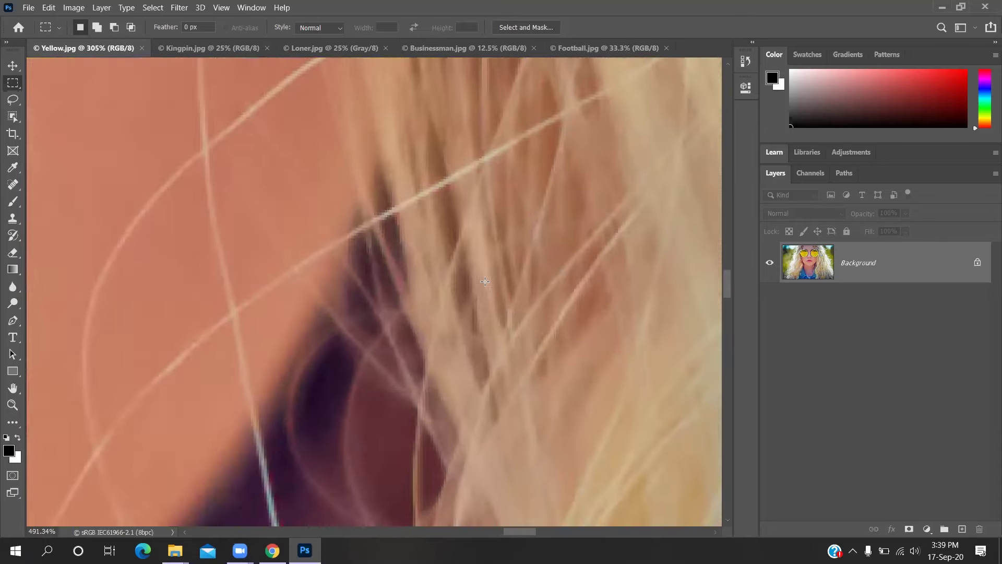
{"action": "scroll", "coordinate": [405, 310], "scroll_direction": "up", "scroll_amount": 5}
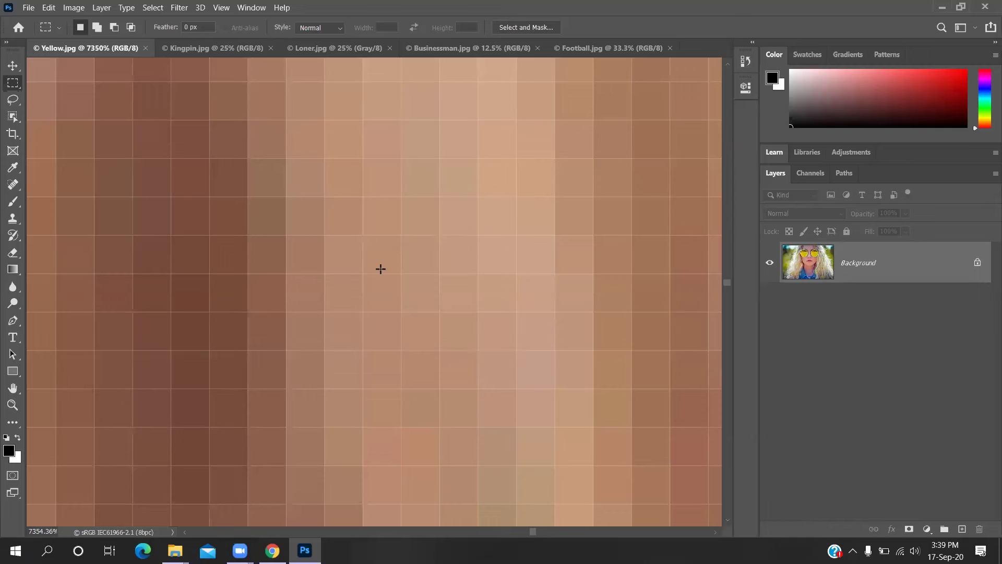
{"action": "key", "text": "ctrl+0"}
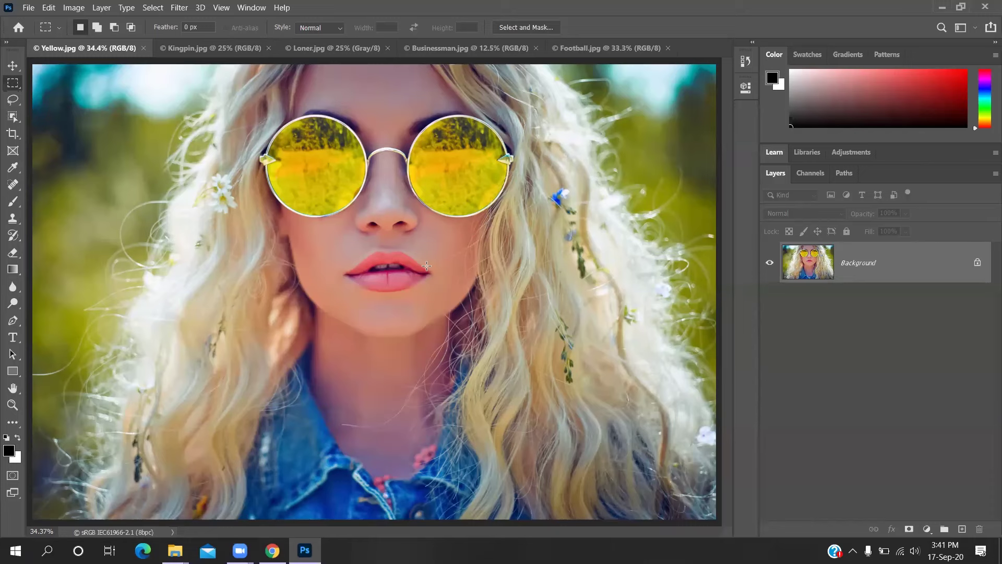
- Enlarge the Yellow.jpg view by three increments using the Zoom In command
{"action": "left_click", "coordinate": [222, 7]}
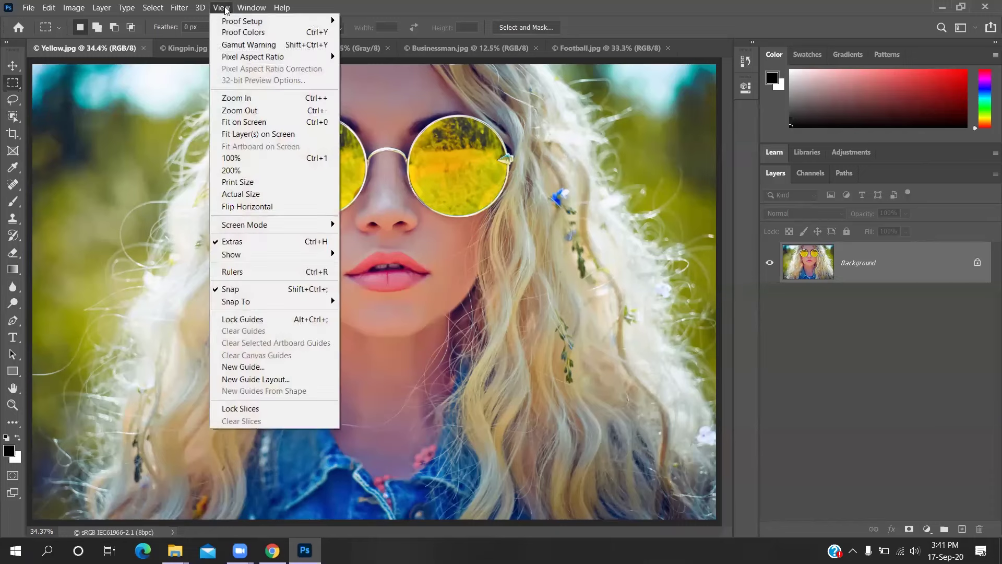
{"action": "left_click", "coordinate": [259, 99]}
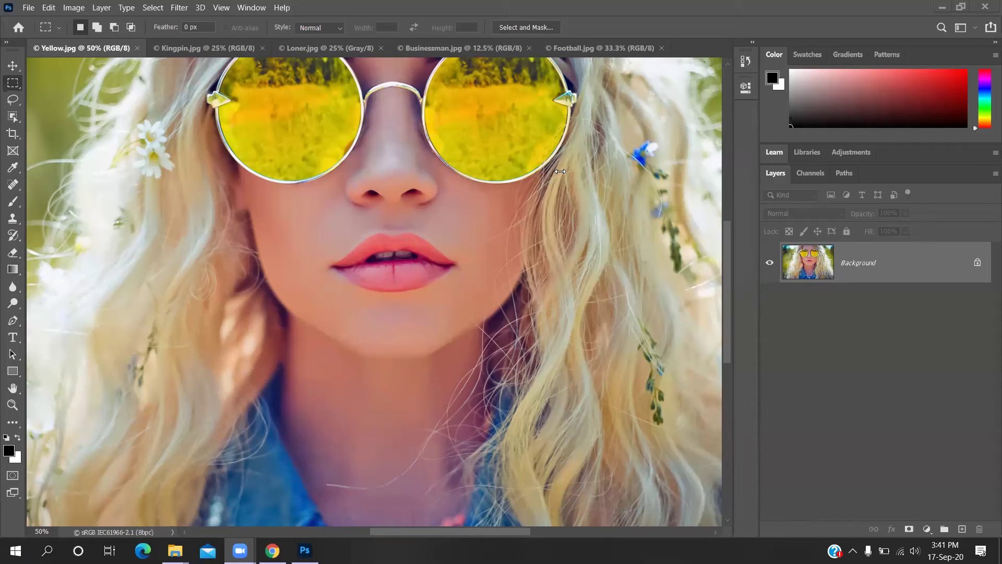
{"action": "left_click", "coordinate": [446, 156]}
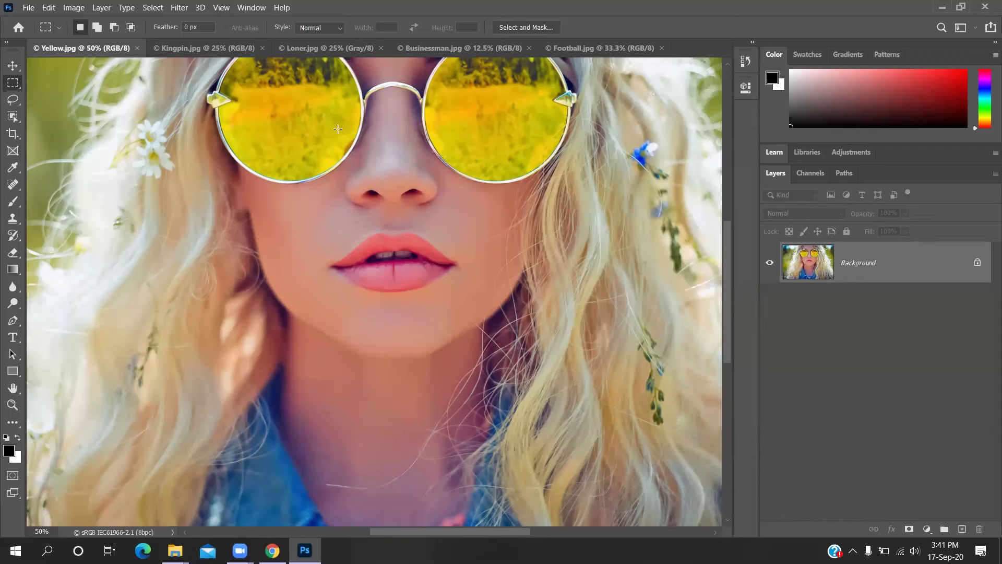
{"action": "left_click", "coordinate": [222, 8]}
{"action": "left_click", "coordinate": [222, 8]}
{"action": "left_click", "coordinate": [222, 9]}
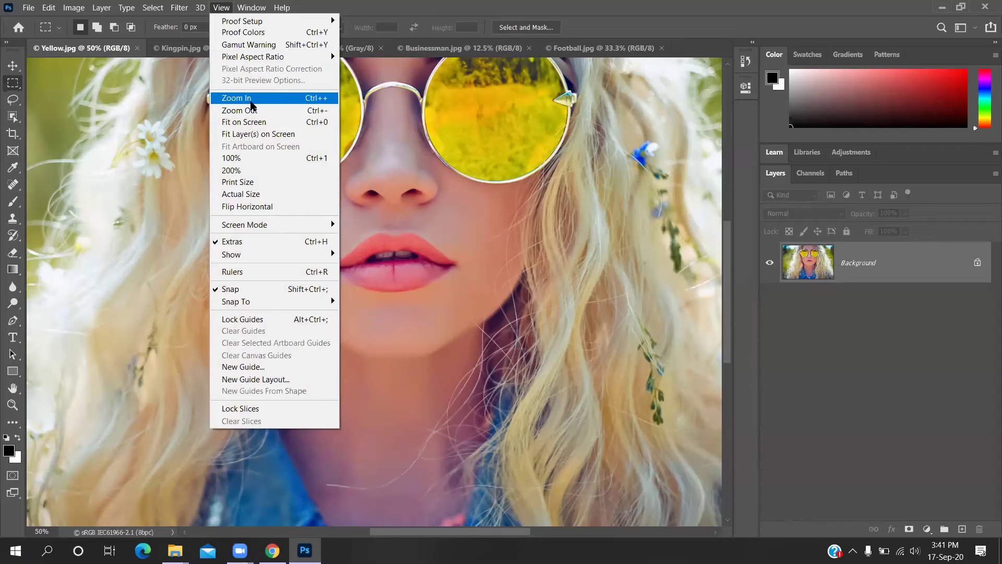
{"action": "left_click", "coordinate": [251, 100]}
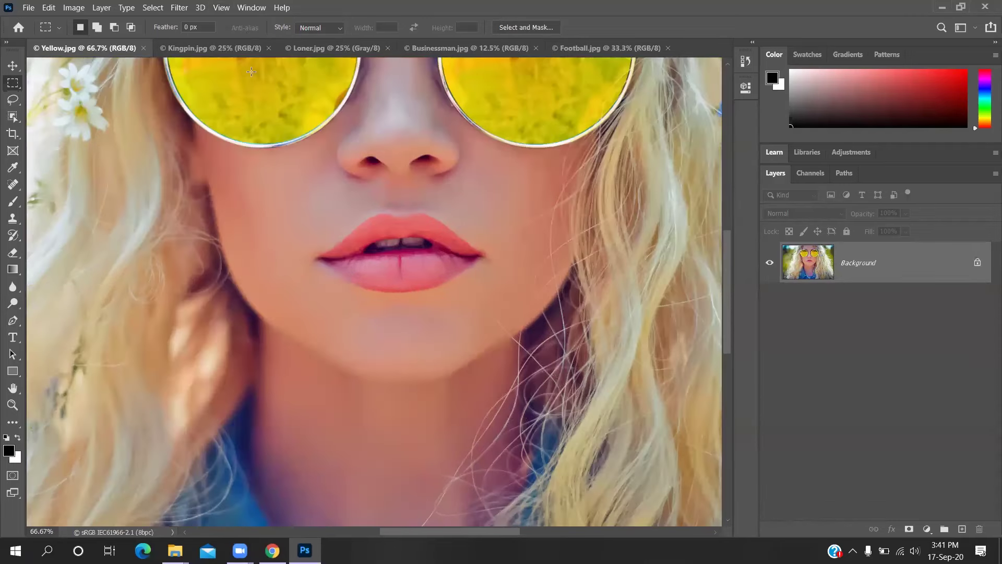
{"action": "left_click", "coordinate": [227, 9]}
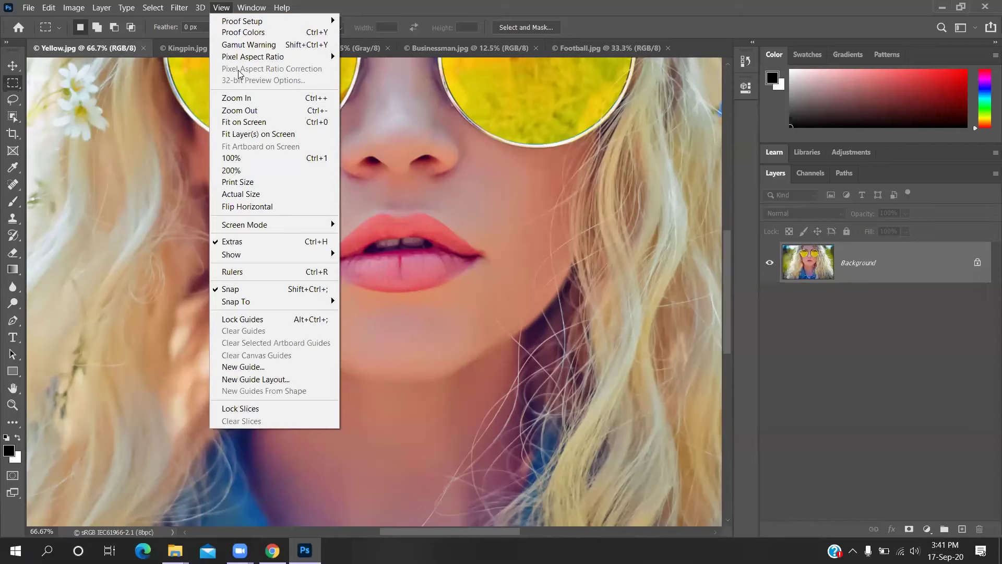
{"action": "left_click", "coordinate": [239, 97]}
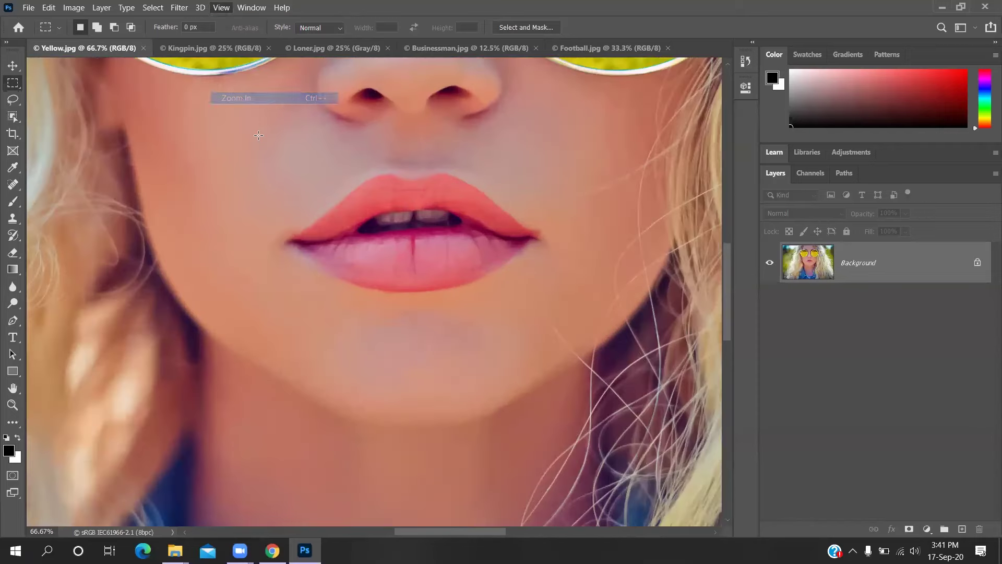
- Enlarge the Yellow.jpg view to 300% with the Zoom In command
{"action": "left_click", "coordinate": [219, 10]}
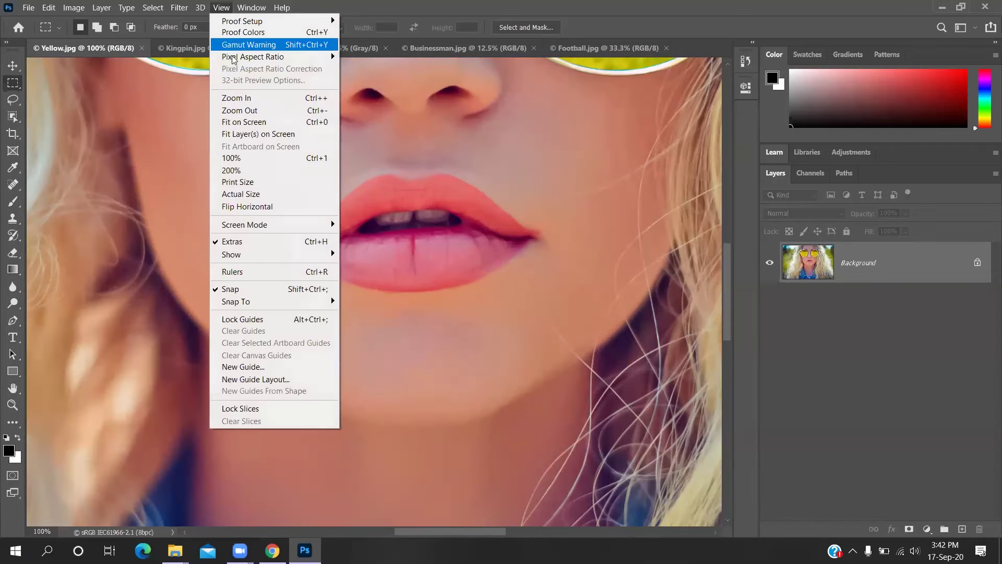
{"action": "left_click", "coordinate": [239, 100]}
{"action": "left_click", "coordinate": [220, 11]}
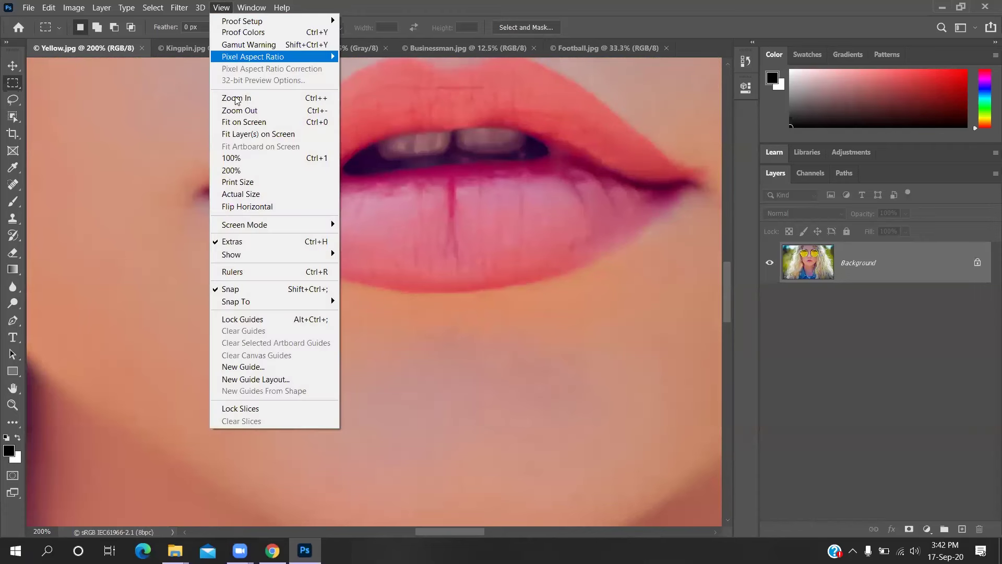
{"action": "left_click", "coordinate": [237, 101]}
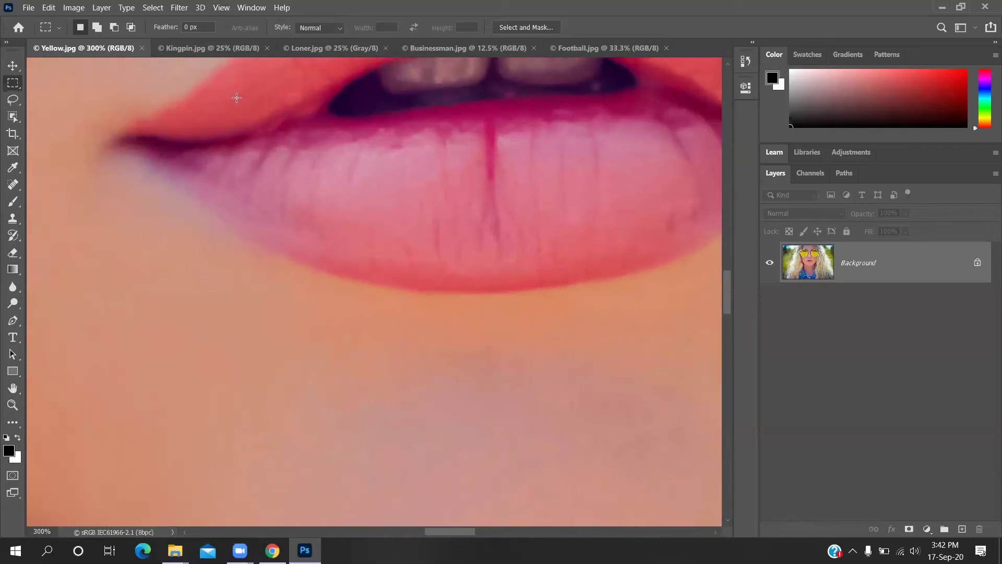
- Reduce the view to 66.7% with repeated Zoom Out commands, and show the whole image with Fit on Screen
{"action": "left_click", "coordinate": [221, 7]}
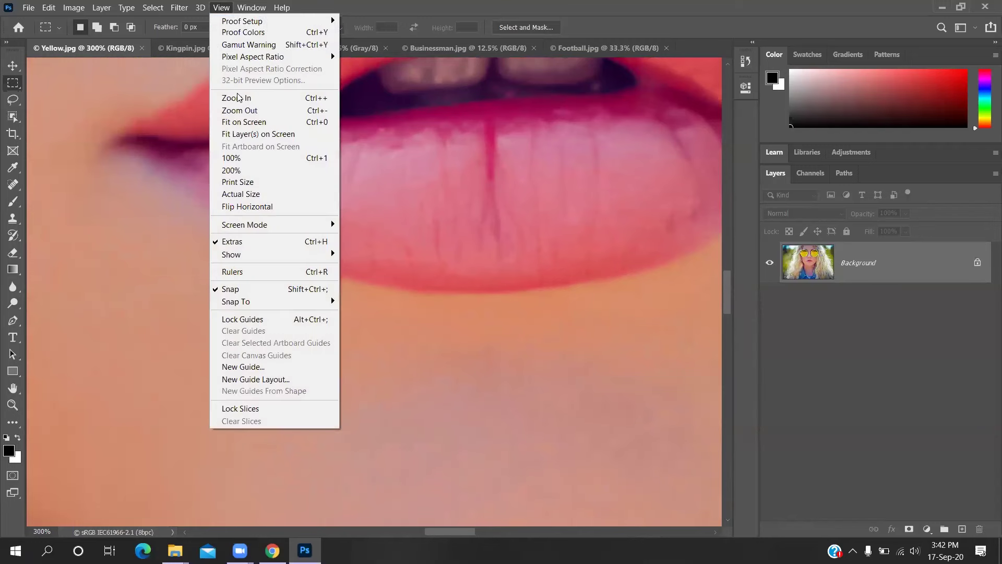
{"action": "left_click", "coordinate": [238, 112]}
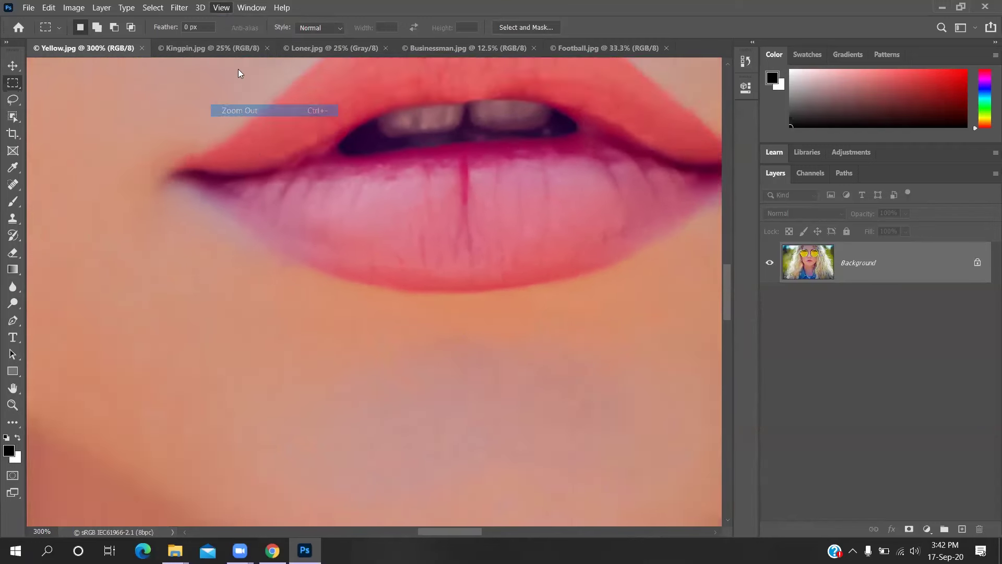
{"action": "left_click", "coordinate": [221, 7]}
{"action": "left_click", "coordinate": [233, 109]}
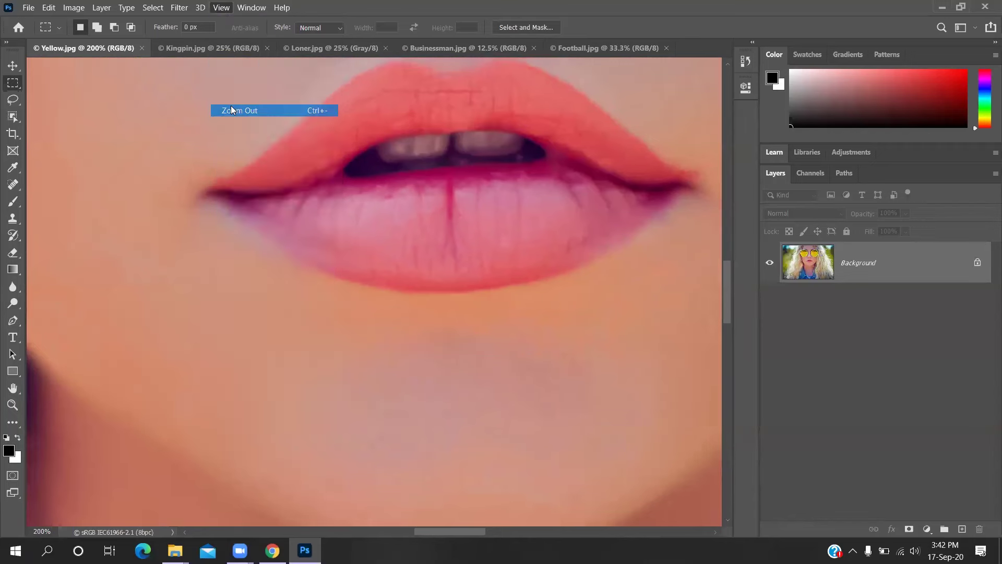
{"action": "left_click", "coordinate": [219, 8]}
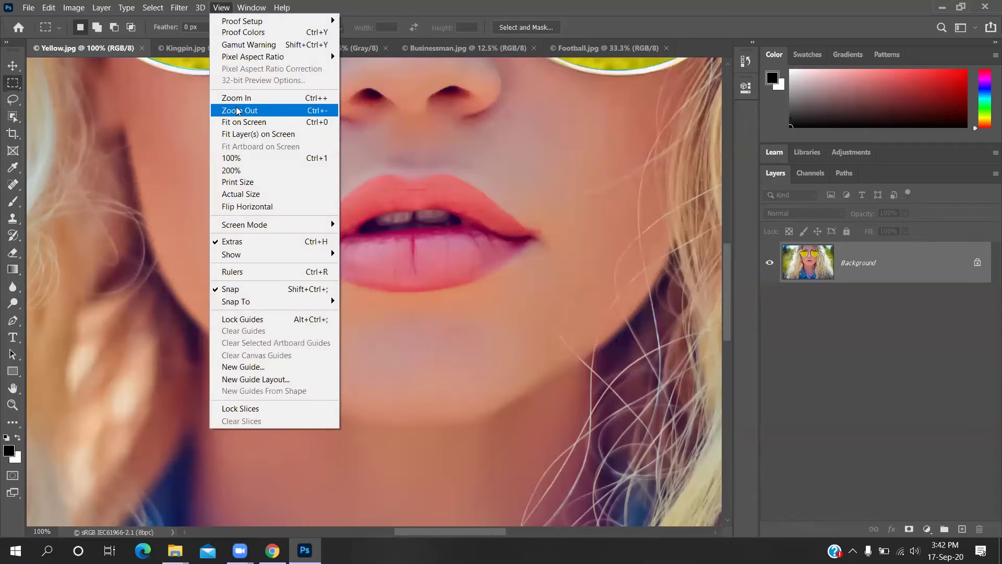
{"action": "left_click", "coordinate": [234, 109]}
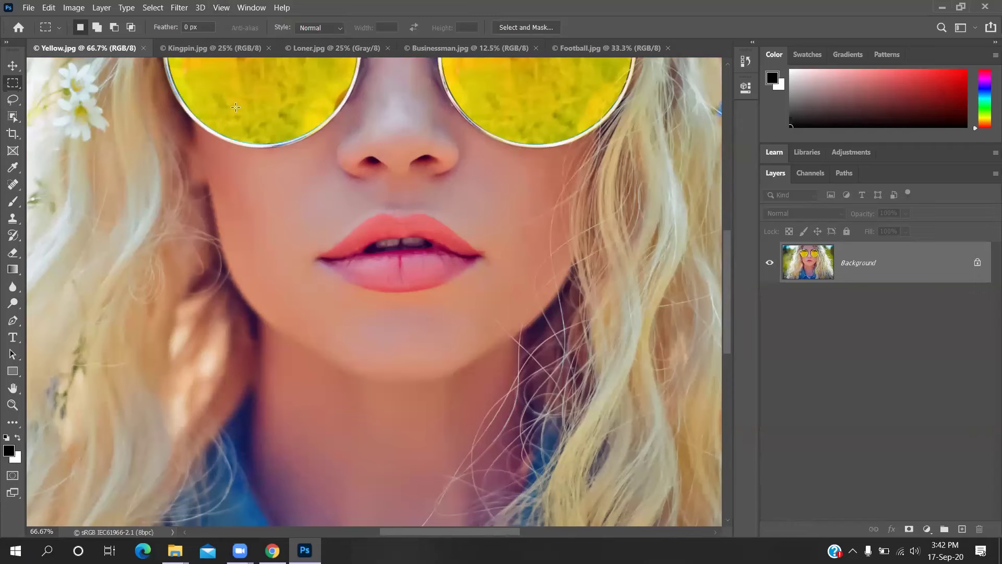
{"action": "left_click", "coordinate": [220, 8]}
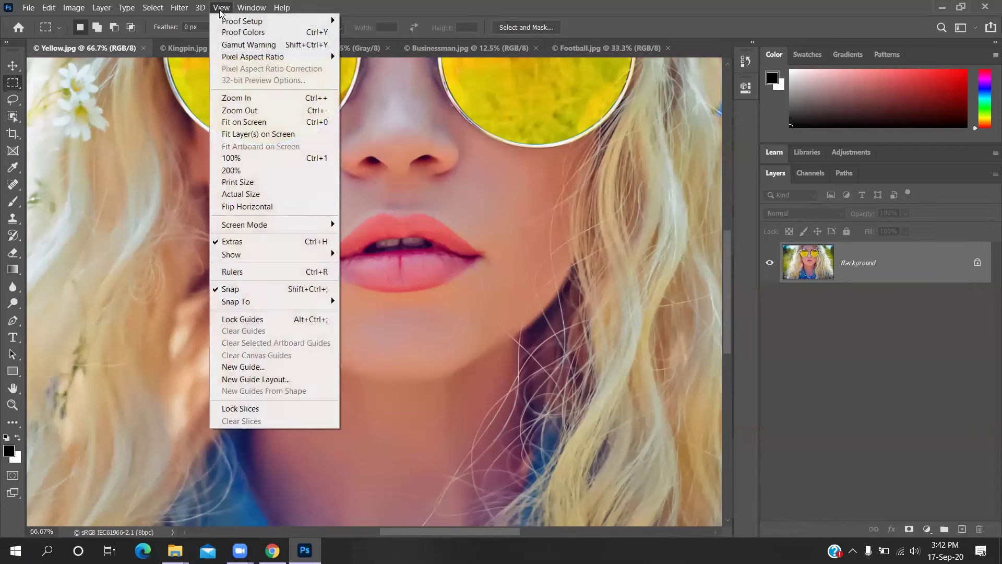
{"action": "left_click", "coordinate": [244, 123]}
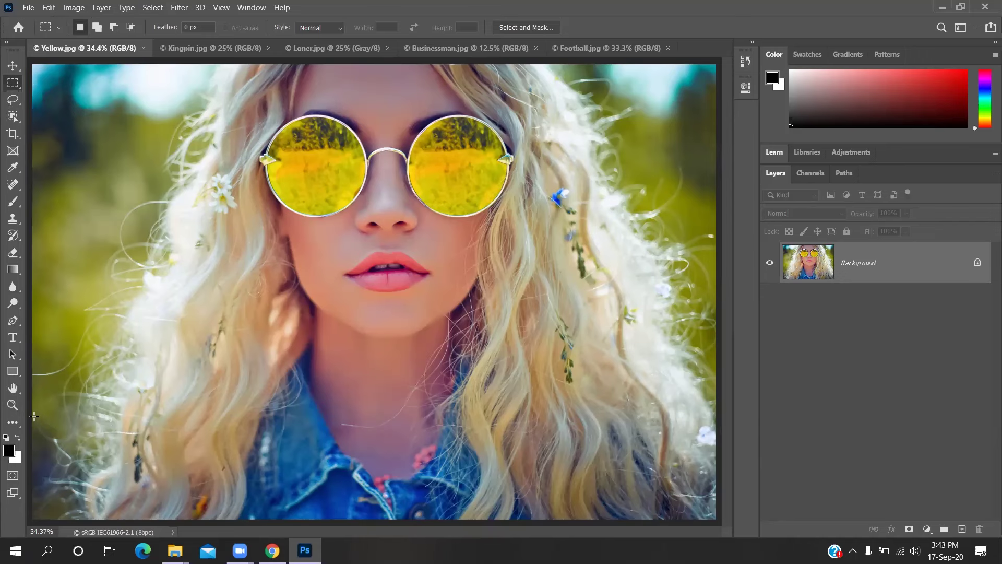
- Magnify the yellow sunglass lens beside the daisies to 200% with the Zoom tool
{"action": "left_click", "coordinate": [12, 405]}
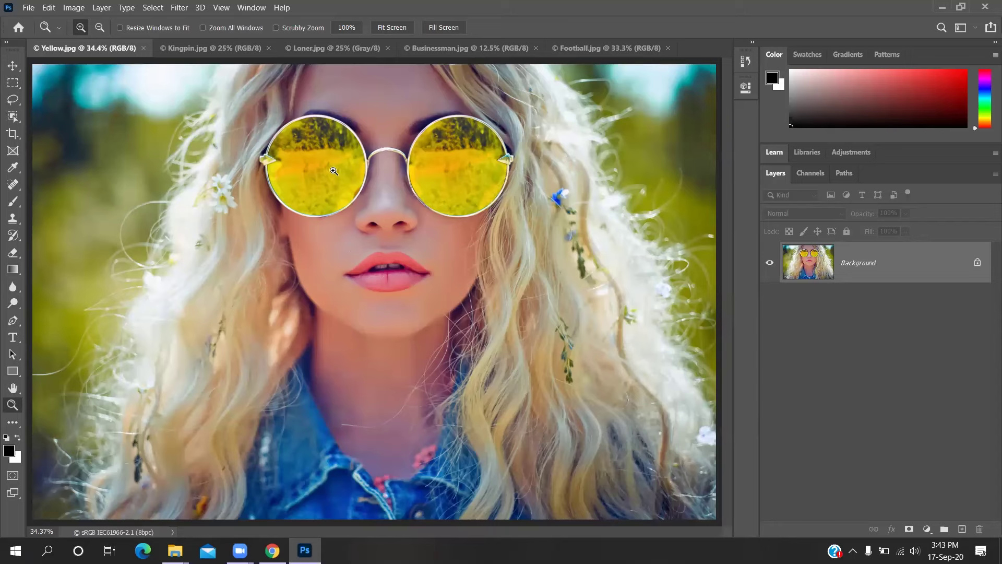
{"action": "left_click", "coordinate": [315, 166]}
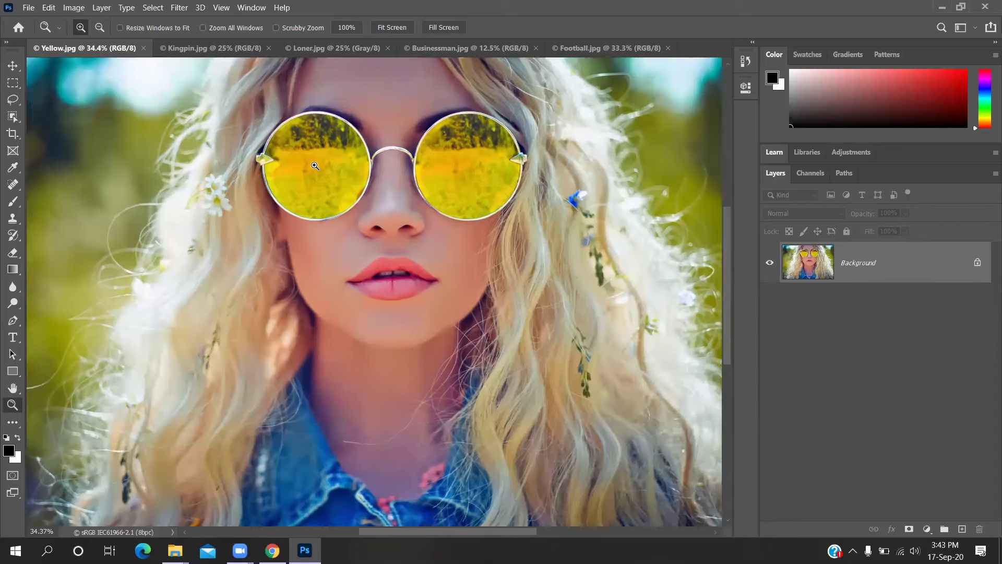
{"action": "left_click", "coordinate": [315, 163]}
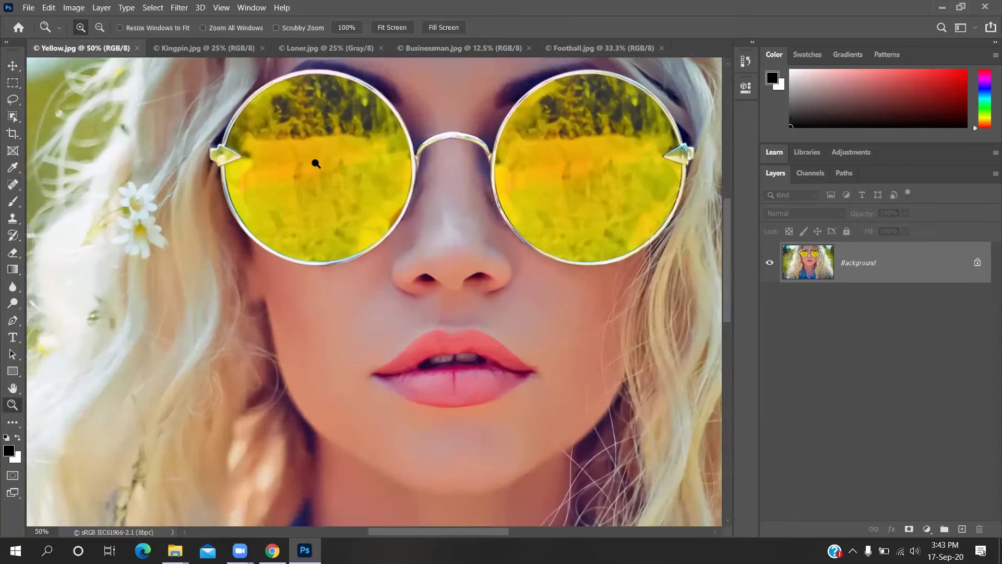
{"action": "left_click", "coordinate": [315, 162]}
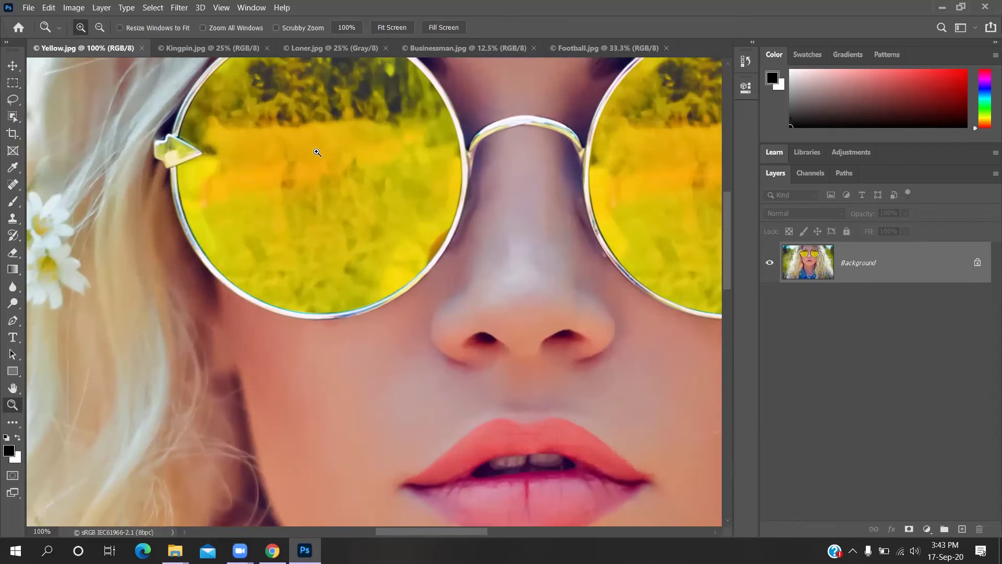
{"action": "left_click", "coordinate": [317, 152]}
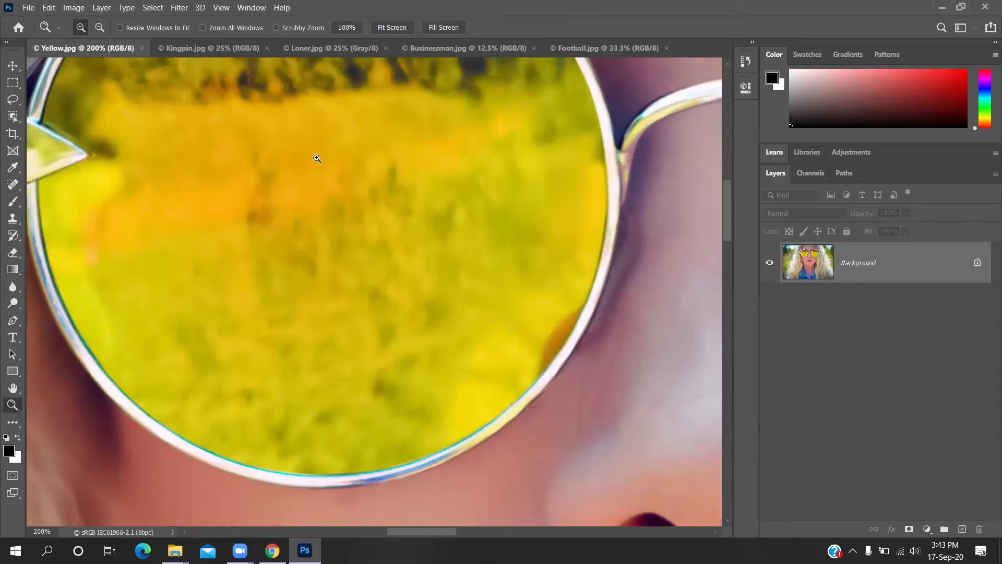
- Switch the Zoom tool to zooming out, reduce the image to 25%, and restore it with Fit on Screen
{"action": "left_click", "coordinate": [100, 27]}
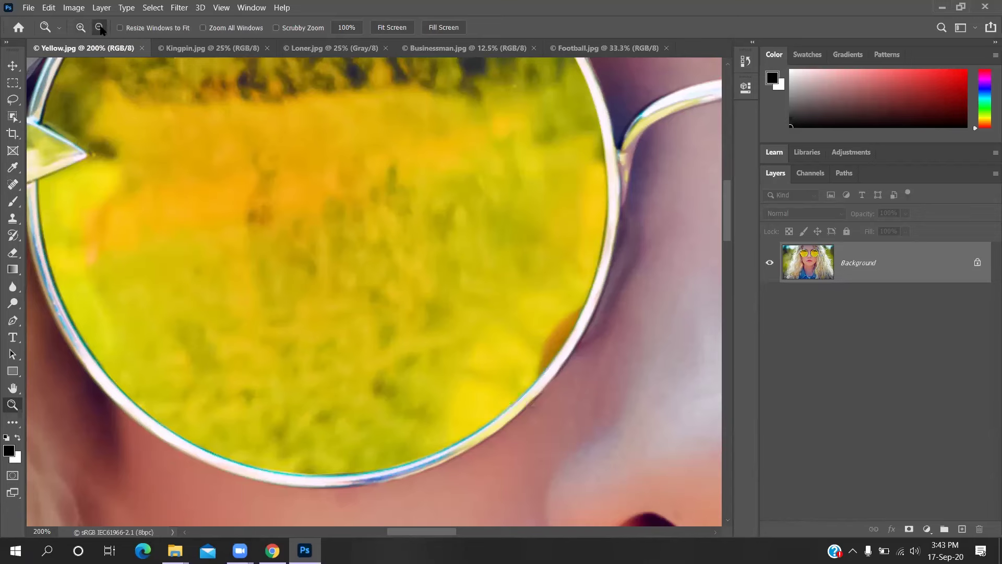
{"action": "left_click", "coordinate": [291, 172]}
{"action": "left_click", "coordinate": [295, 170]}
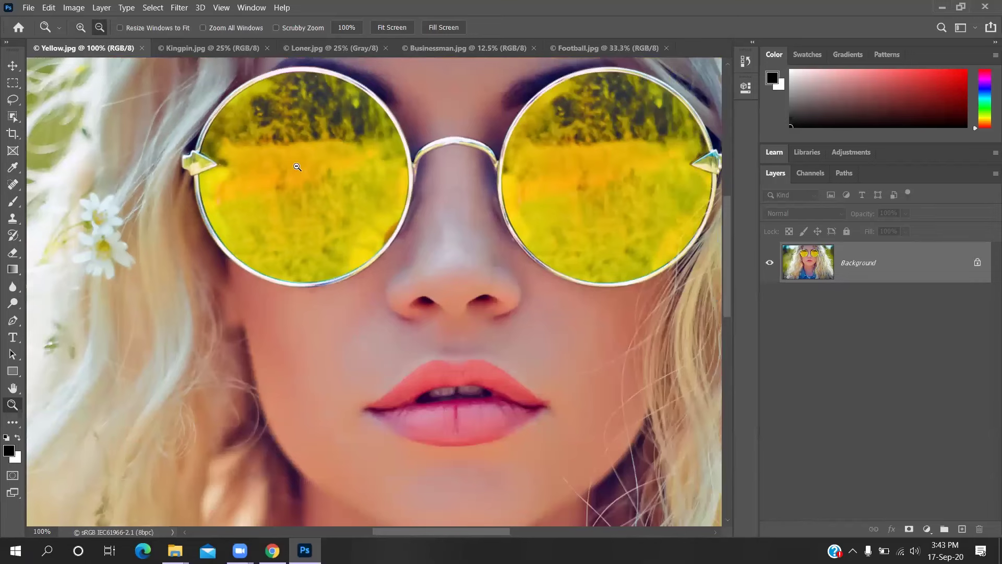
{"action": "left_click", "coordinate": [297, 166]}
{"action": "left_click", "coordinate": [297, 166]}
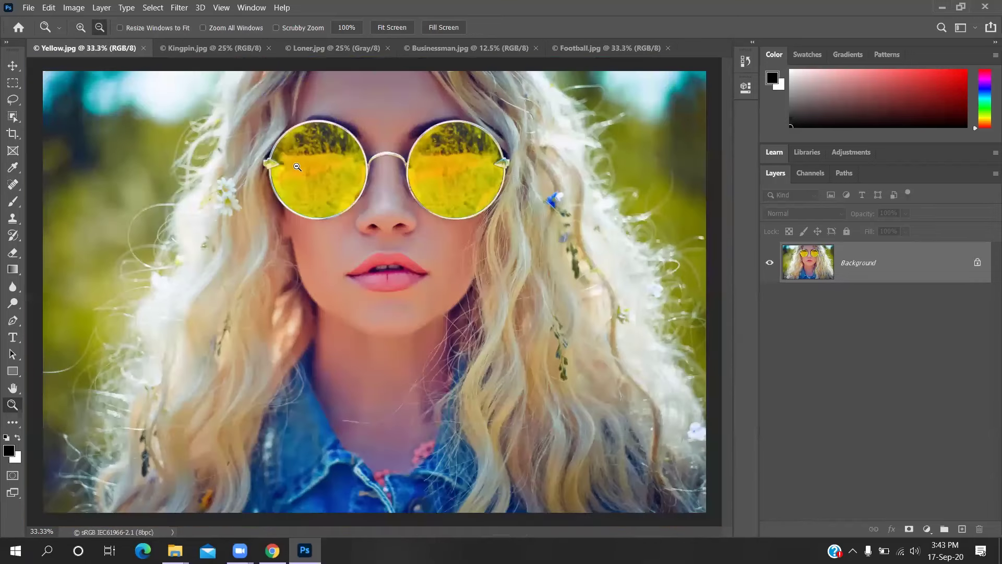
{"action": "left_click", "coordinate": [304, 166]}
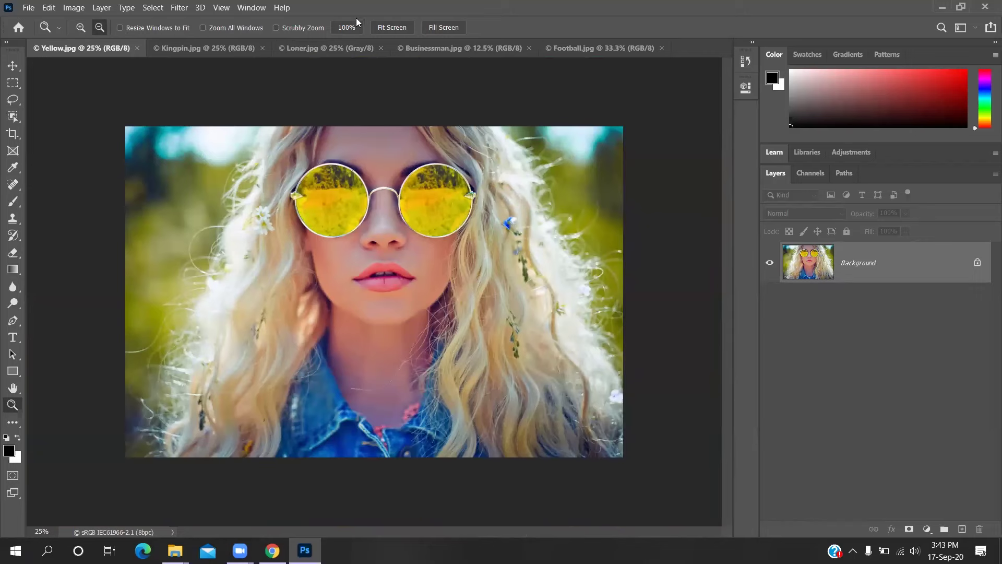
{"action": "left_click", "coordinate": [225, 7]}
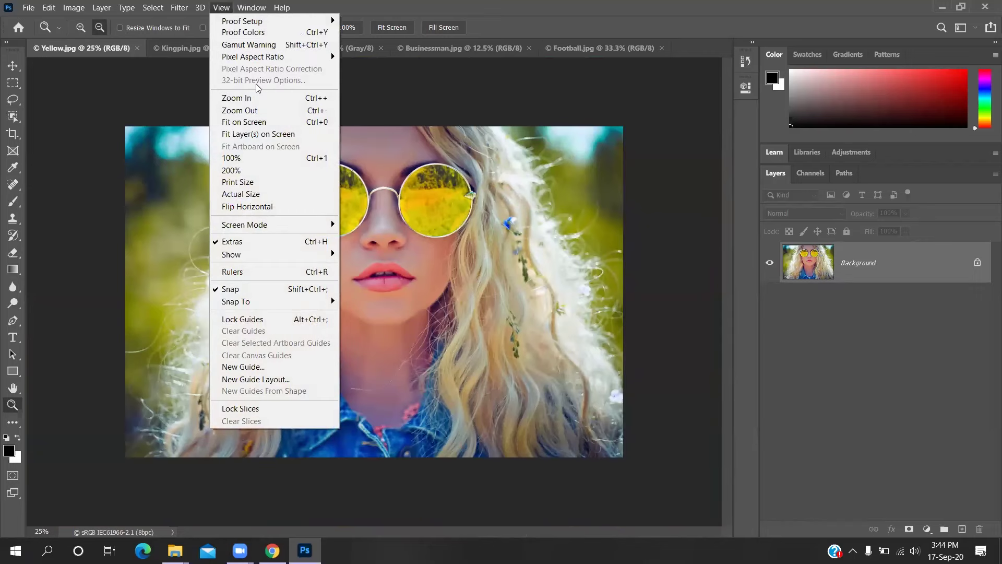
{"action": "left_click", "coordinate": [255, 121]}
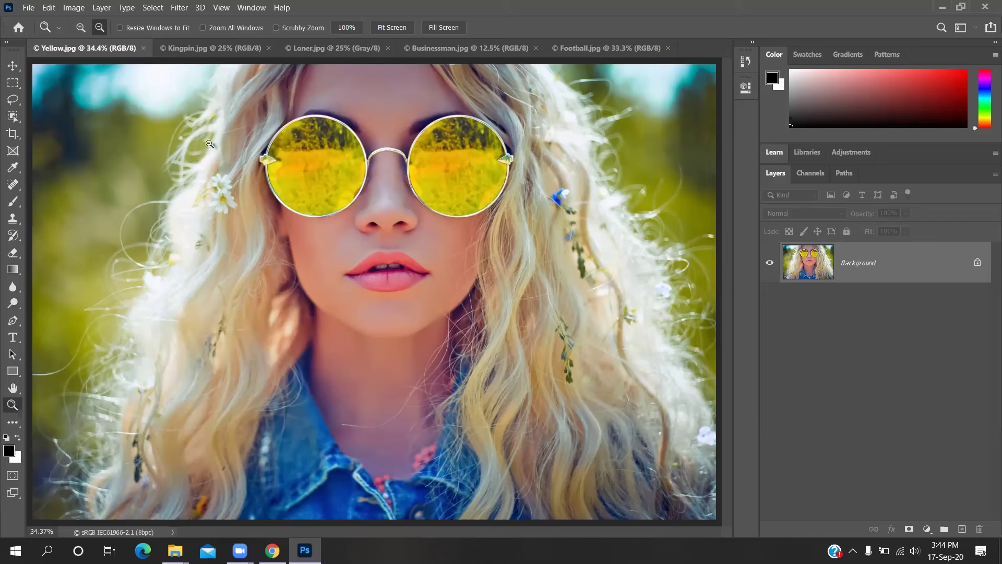
- Set the Zoom tool to zoom in with Scrubby Zoom enabled, and magnify the nose to about 482%
{"action": "left_click", "coordinate": [81, 27]}
{"action": "left_click", "coordinate": [277, 28]}
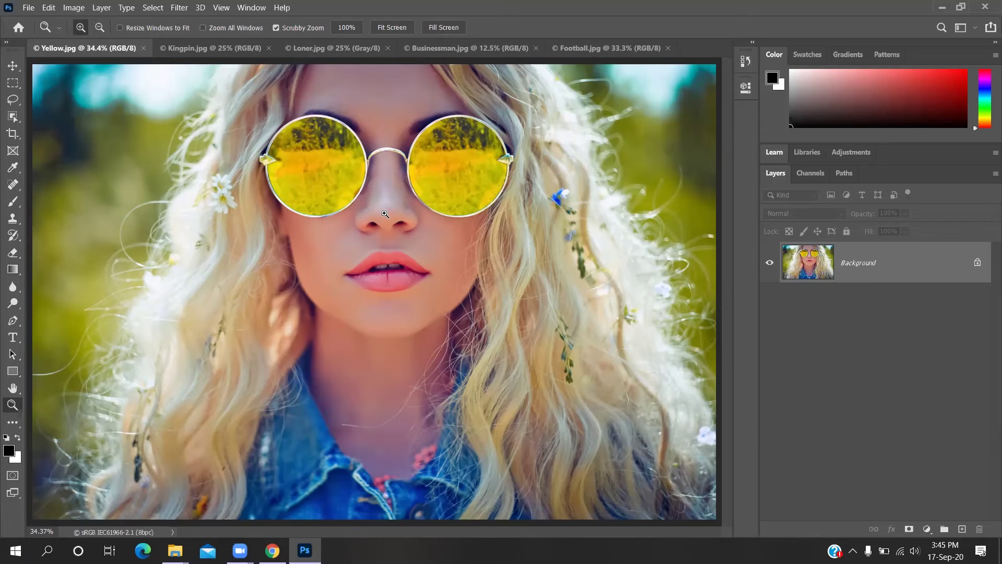
{"action": "left_click_drag", "start_coordinate": [394, 214], "coordinate": [626, 236]}
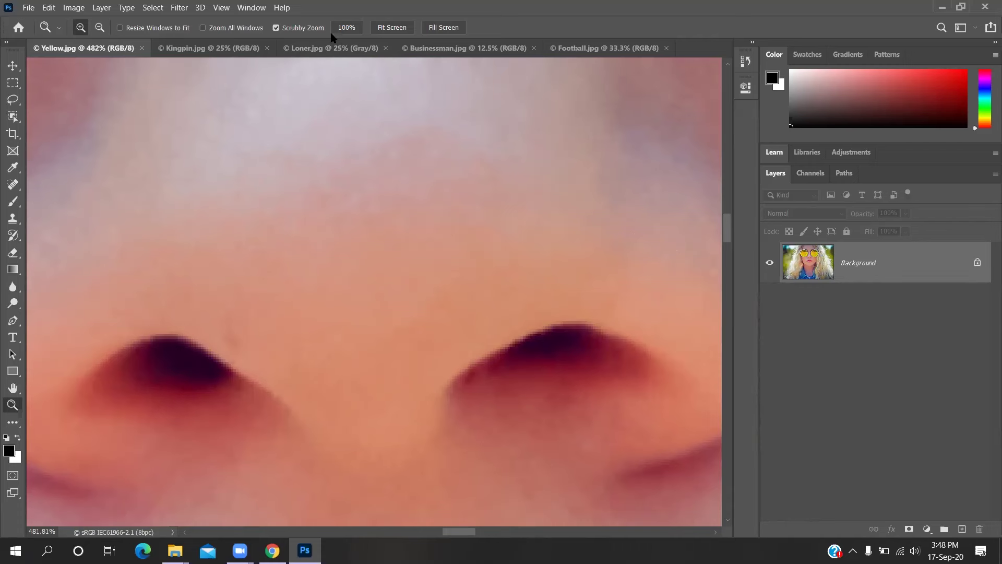
- Scrub the zoom in and out around the nose down to pixel level, and return to the whole image with Fit on Screen
{"action": "left_click_drag", "start_coordinate": [462, 201], "coordinate": [303, 198]}
{"action": "left_click_drag", "start_coordinate": [507, 245], "coordinate": [570, 242]}
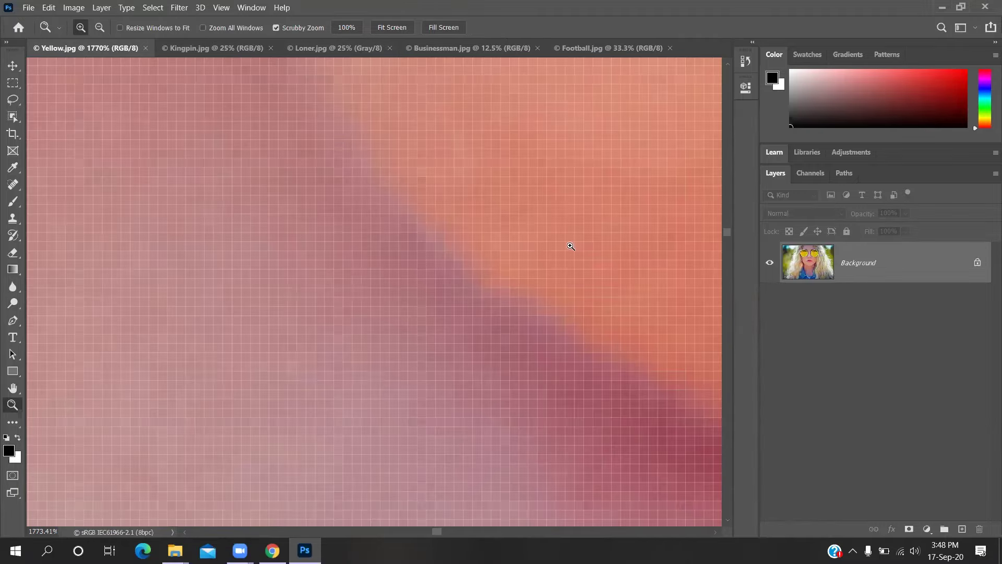
{"action": "left_click_drag", "start_coordinate": [438, 246], "coordinate": [545, 257]}
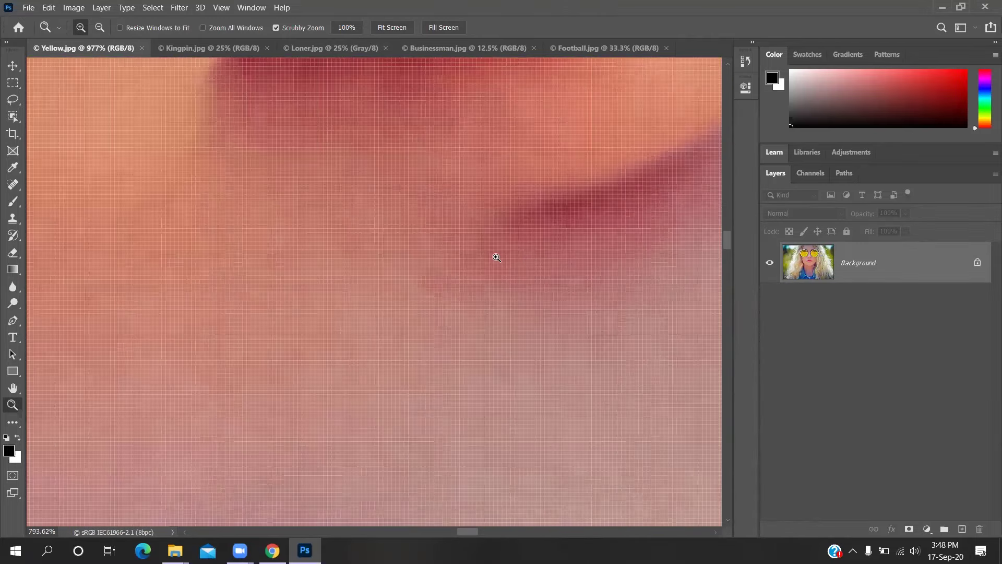
{"action": "left_click_drag", "start_coordinate": [517, 186], "coordinate": [494, 188]}
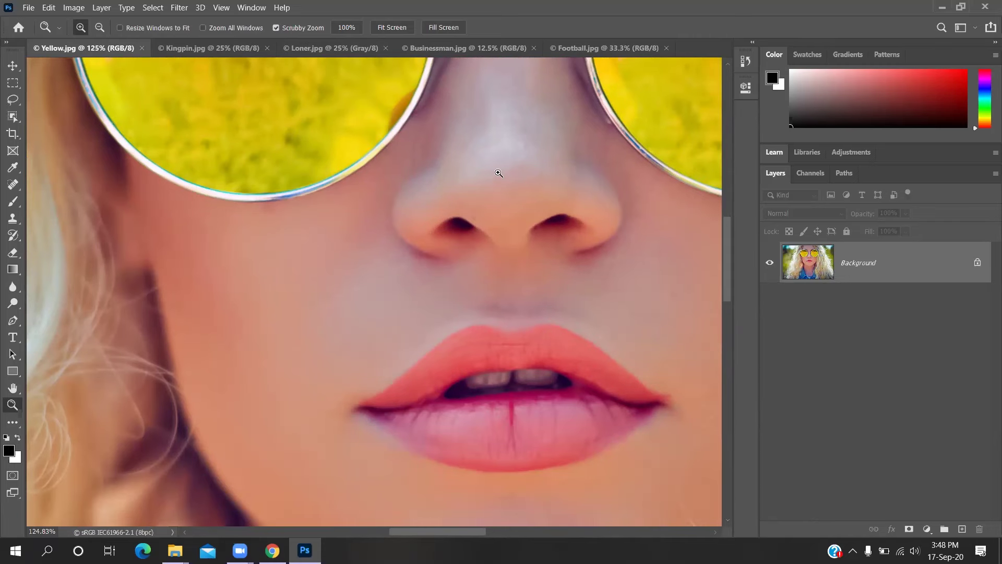
{"action": "left_click_drag", "start_coordinate": [499, 173], "coordinate": [573, 166]}
{"action": "left_click_drag", "start_coordinate": [589, 202], "coordinate": [590, 206]}
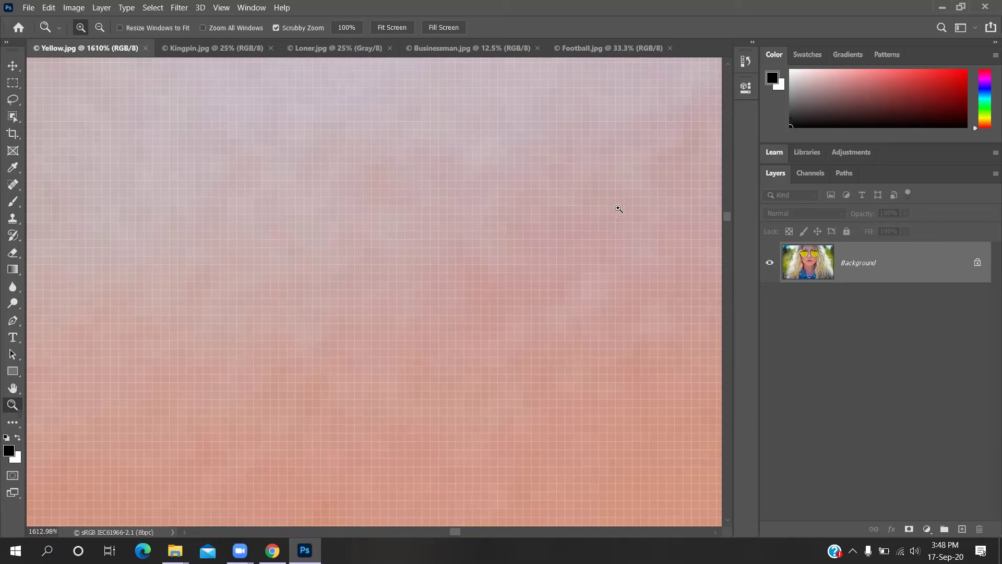
{"action": "left_click_drag", "start_coordinate": [619, 212], "coordinate": [497, 230]}
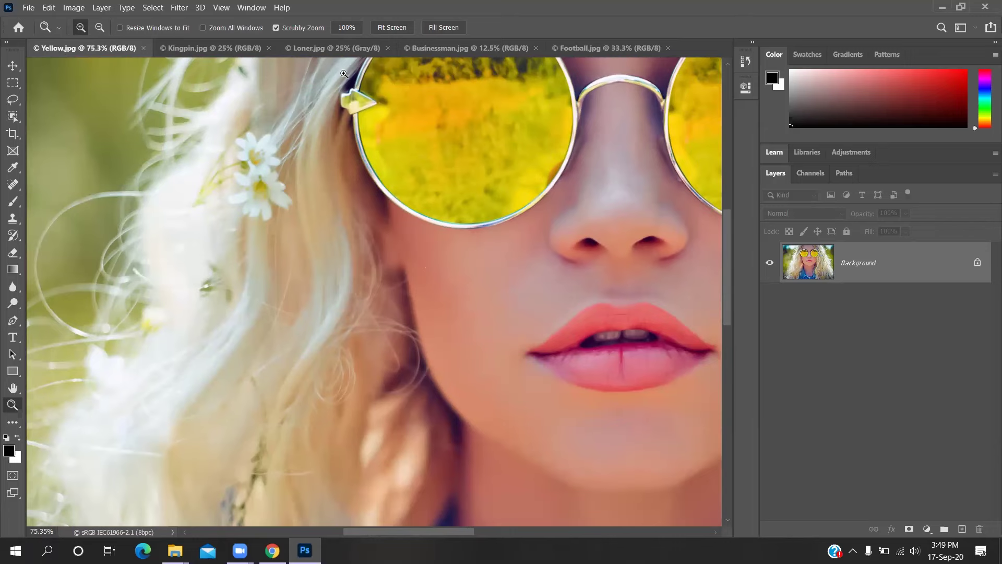
{"action": "left_click", "coordinate": [221, 7]}
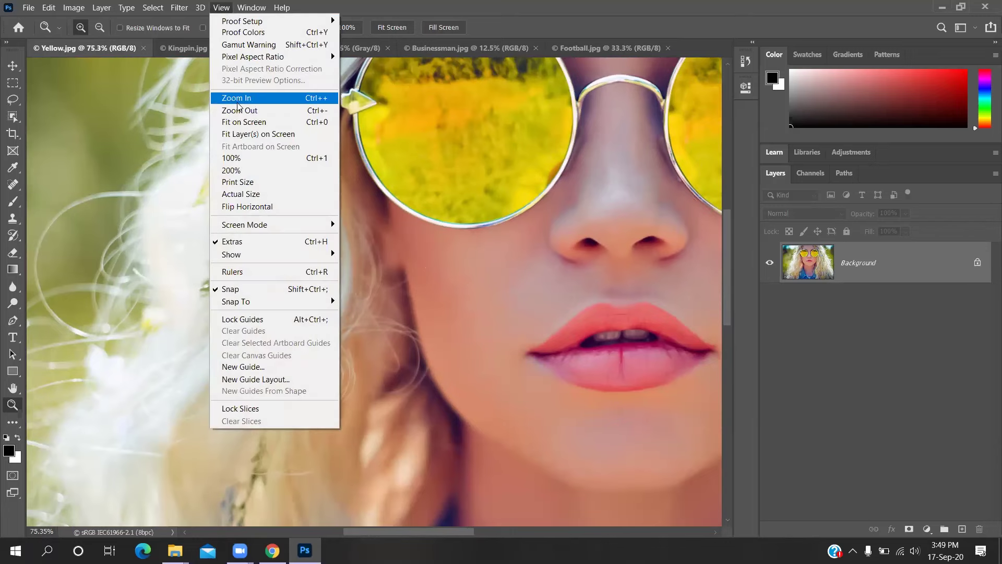
{"action": "left_click", "coordinate": [239, 123]}
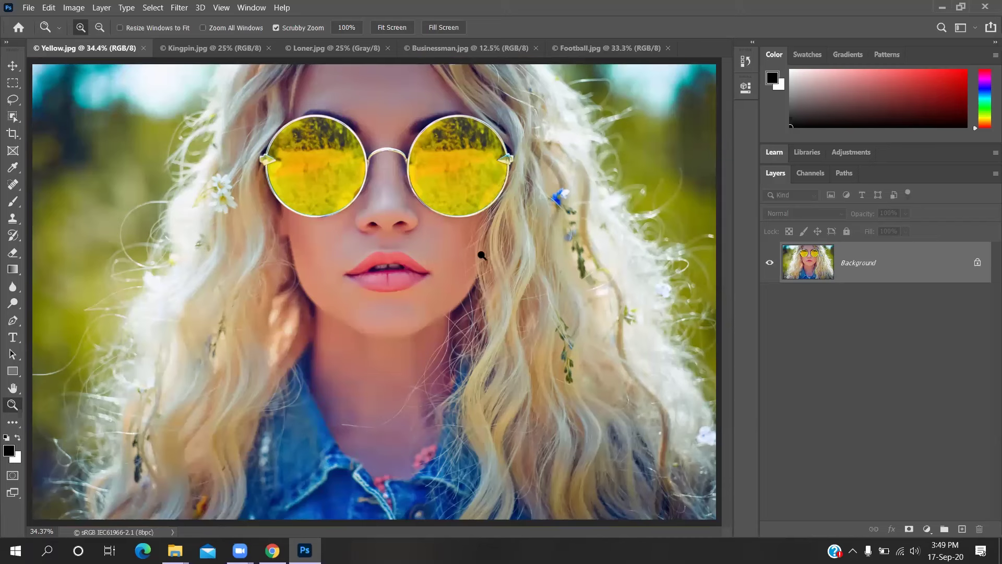
- Turn off Scrubby Zoom, magnify the face with a zoom marquee, and fit the image on screen again
{"action": "left_click", "coordinate": [277, 27]}
{"action": "left_click_drag", "start_coordinate": [243, 122], "coordinate": [526, 377]}
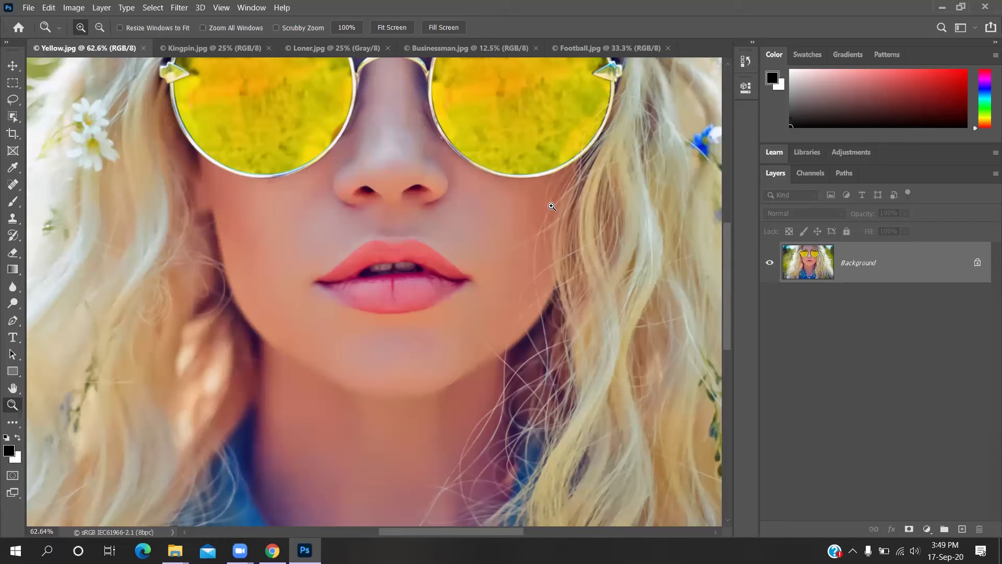
{"action": "key", "text": "ctrl+0"}
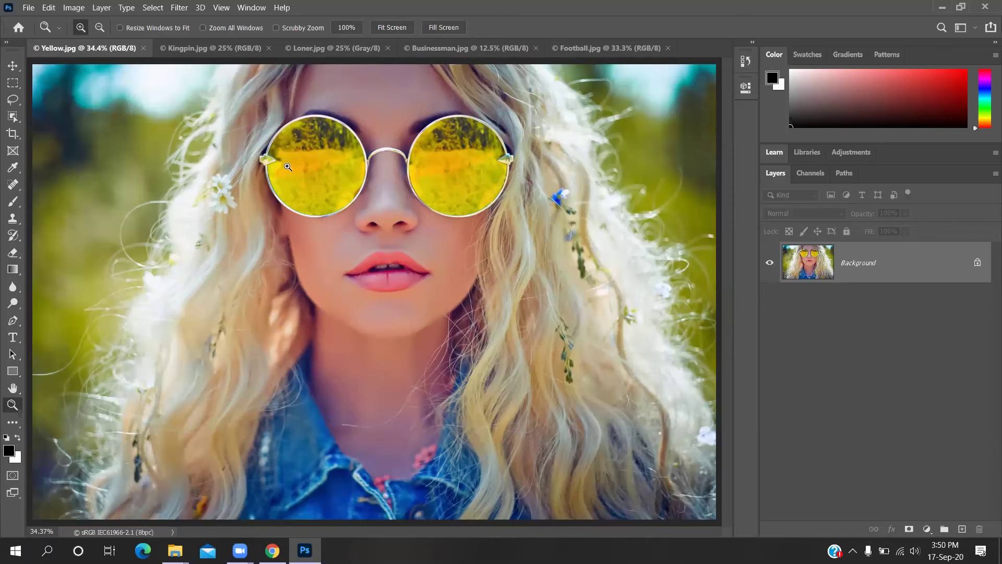
- Magnify the nose area with a zoom marquee about 417 px wide and 774 px high between the lenses
{"action": "left_click_drag", "start_coordinate": [354, 114], "coordinate": [429, 250]}
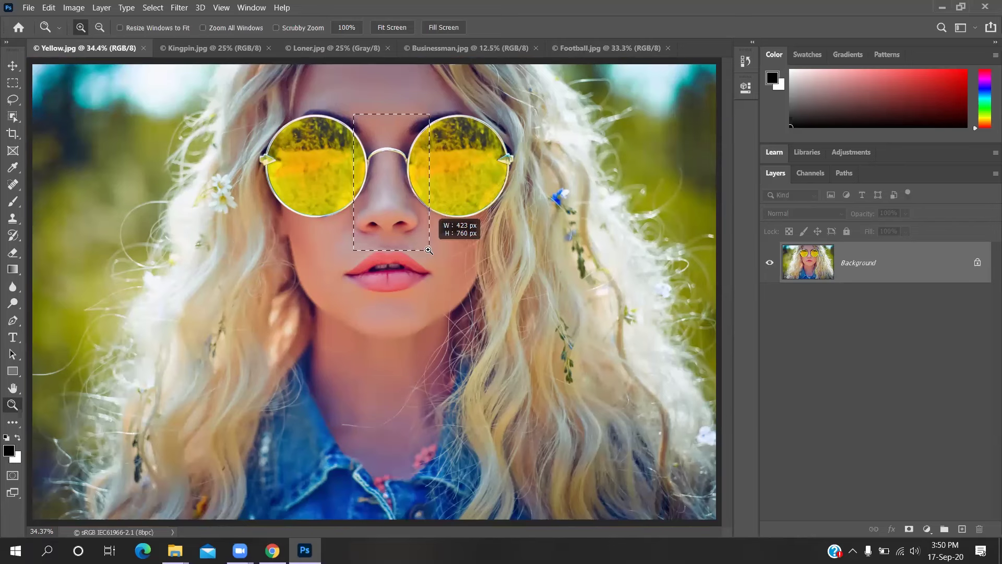
{"action": "left_click_drag", "start_coordinate": [429, 250], "coordinate": [427, 252]}
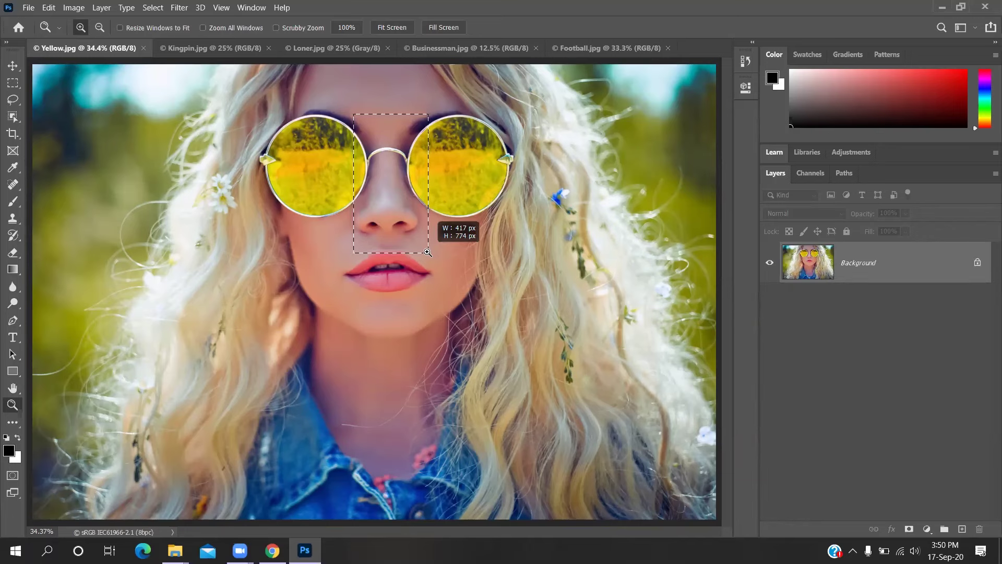
{"action": "left_click_drag", "start_coordinate": [428, 252], "coordinate": [428, 253]}
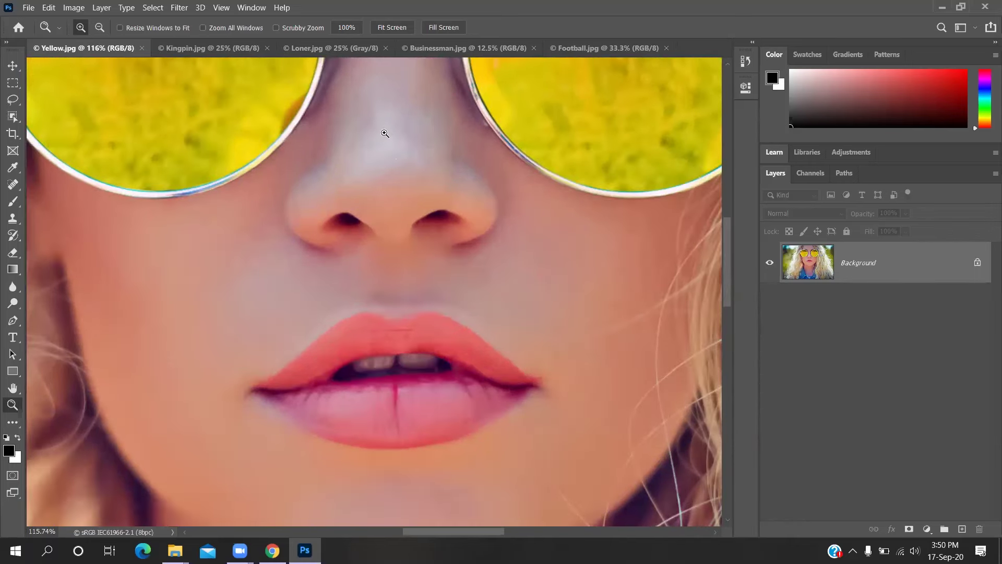
- Fit the whole image on screen, and magnify the hair beside the face to about 267% with Scrubby Zoom
{"action": "key", "text": "ctrl+0"}
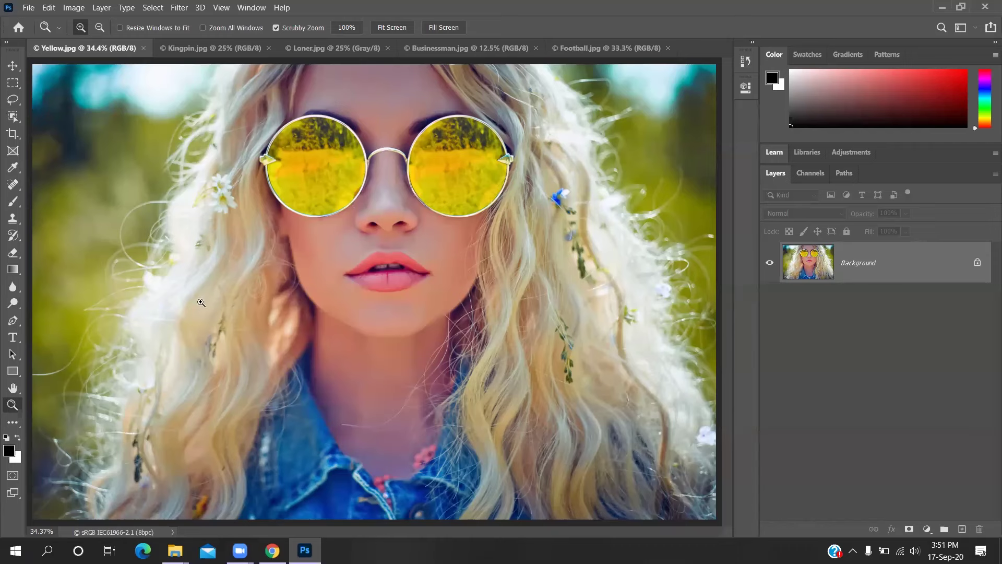
{"action": "left_click_drag", "start_coordinate": [169, 290], "coordinate": [251, 320]}
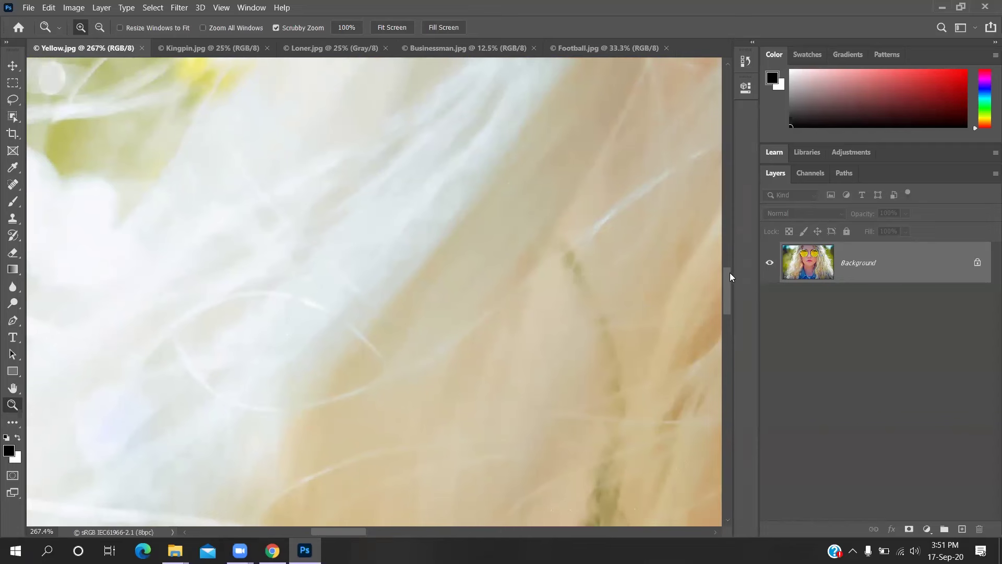
- Scroll the magnified image across from the hair and up to the sunglasses lens right of the nose
{"action": "left_click_drag", "start_coordinate": [351, 530], "coordinate": [506, 522]}
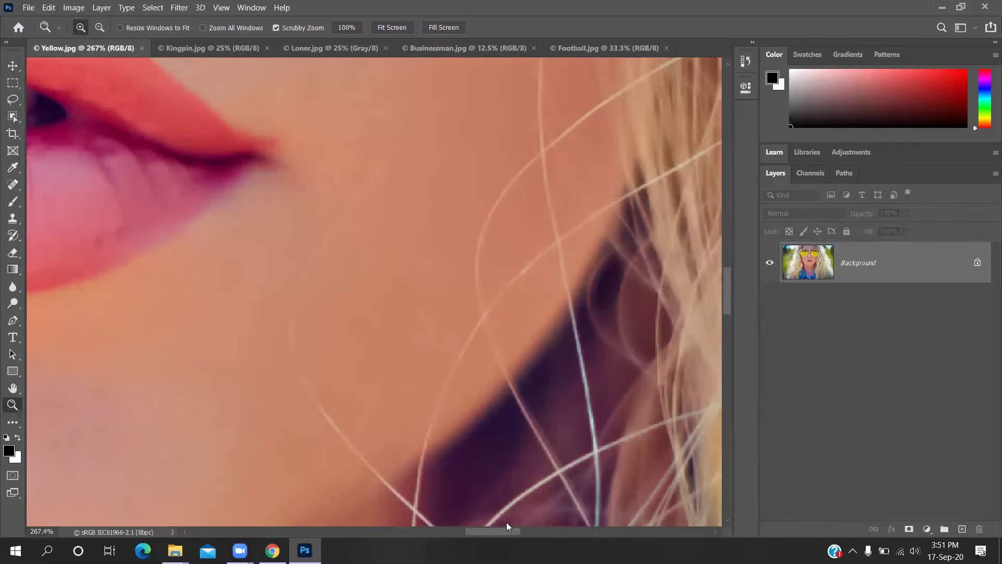
{"action": "left_click_drag", "start_coordinate": [725, 291], "coordinate": [736, 200]}
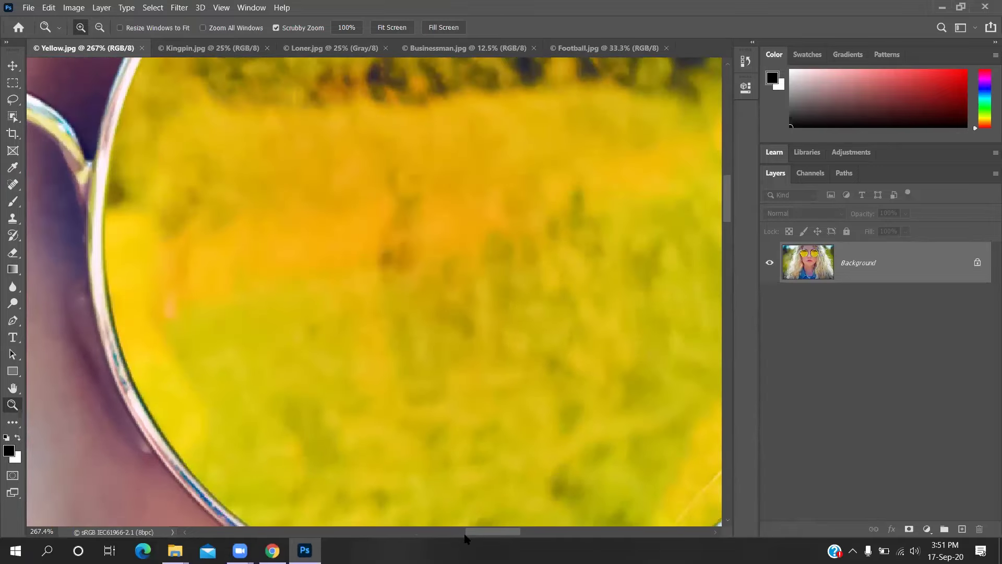
{"action": "left_click_drag", "start_coordinate": [480, 530], "coordinate": [487, 527]}
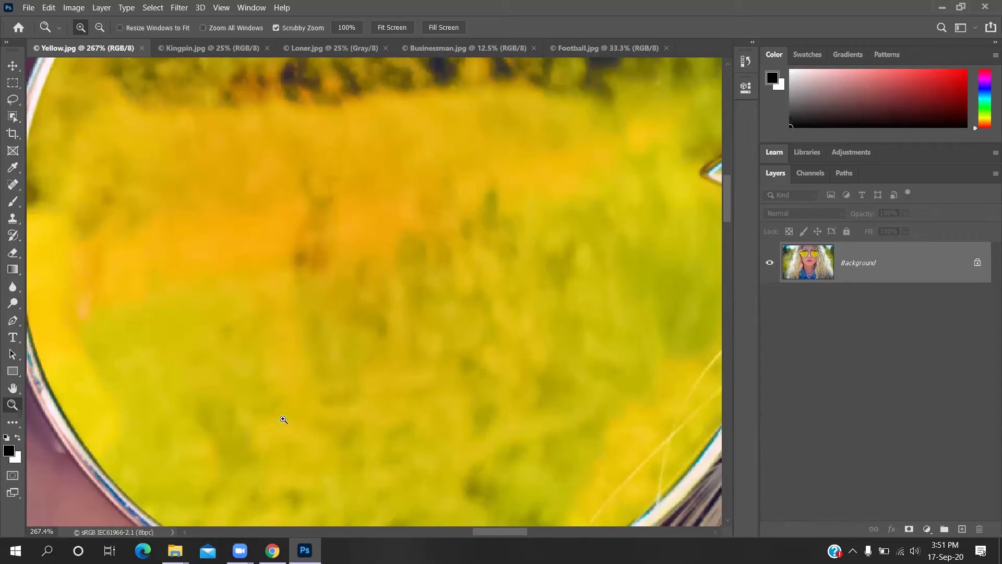
- Pan the magnified image with the Hand tool from the sunglasses lens up to the forehead
{"action": "left_click", "coordinate": [13, 390]}
{"action": "left_click_drag", "start_coordinate": [262, 224], "coordinate": [465, 391]}
{"action": "left_click_drag", "start_coordinate": [385, 242], "coordinate": [452, 378]}
{"action": "left_click_drag", "start_coordinate": [219, 151], "coordinate": [492, 389]}
{"action": "left_click_drag", "start_coordinate": [277, 172], "coordinate": [501, 396]}
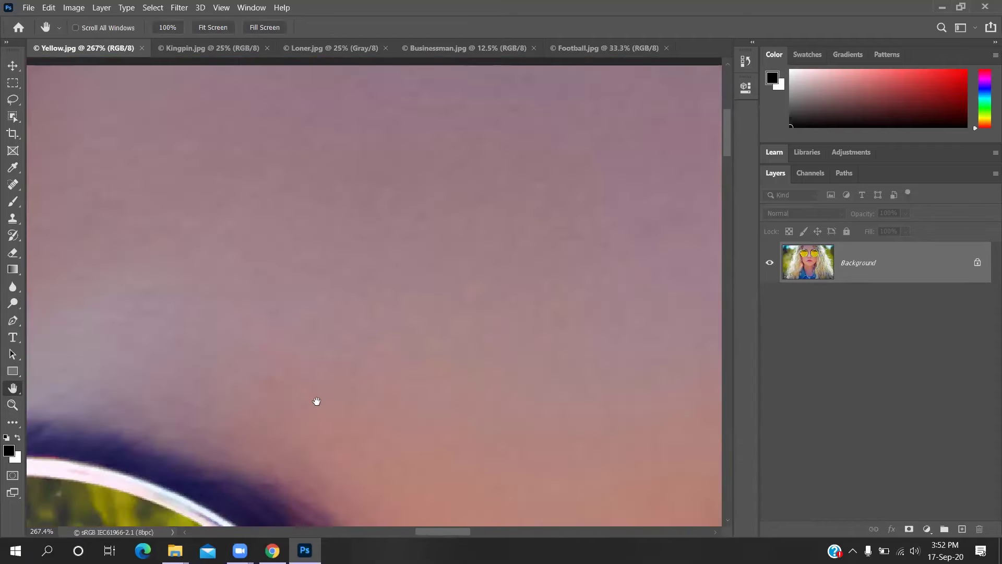
- Pan down from the forehead past the other lens and the lips to the hair beside the neck
{"action": "left_click_drag", "start_coordinate": [316, 400], "coordinate": [711, 125]}
{"action": "scroll", "coordinate": [449, 186], "scroll_direction": "down", "scroll_amount": 5}
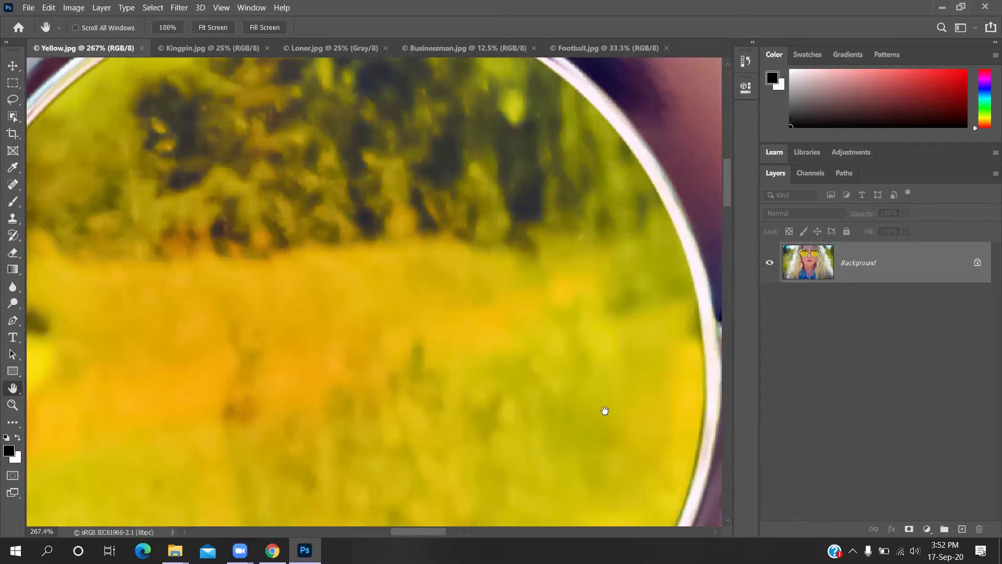
{"action": "left_click_drag", "start_coordinate": [605, 411], "coordinate": [331, 40]}
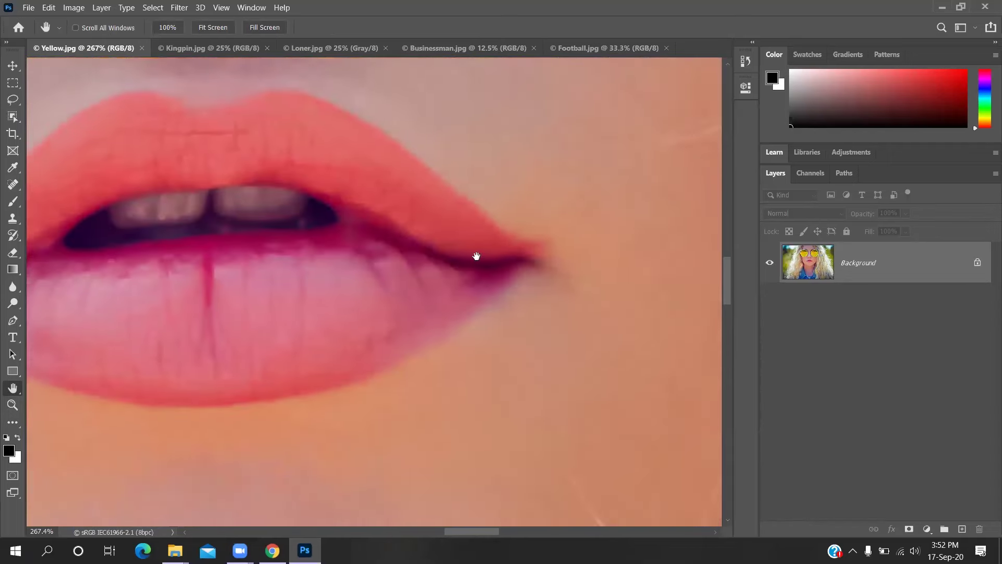
{"action": "left_click_drag", "start_coordinate": [482, 285], "coordinate": [174, 7]}
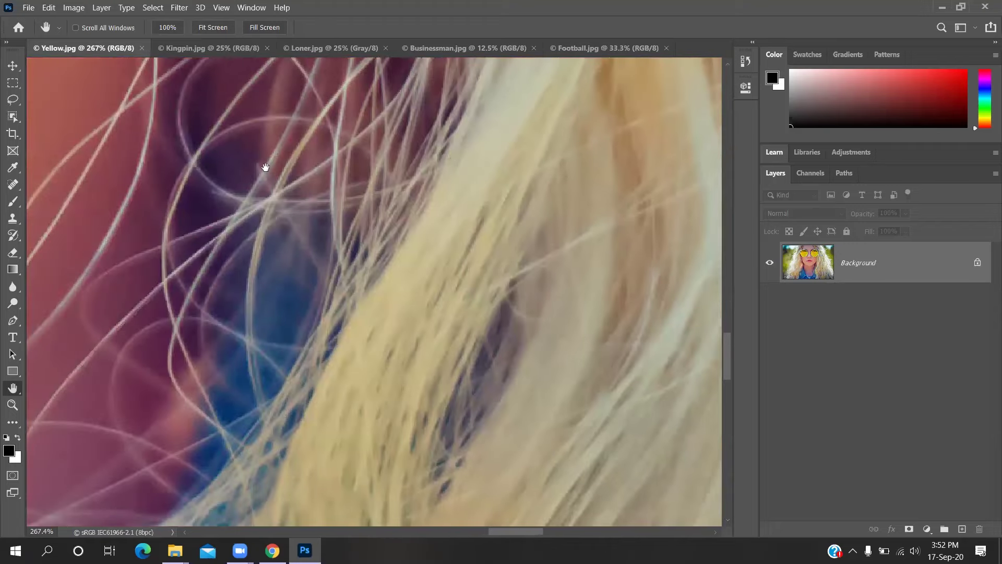
- Pan back up to the bridge of the sunglasses, and return to the whole image with Fit on Screen
{"action": "left_click_drag", "start_coordinate": [395, 334], "coordinate": [469, 417]}
{"action": "left_click_drag", "start_coordinate": [257, 164], "coordinate": [460, 386]}
{"action": "left_click_drag", "start_coordinate": [292, 209], "coordinate": [525, 327]}
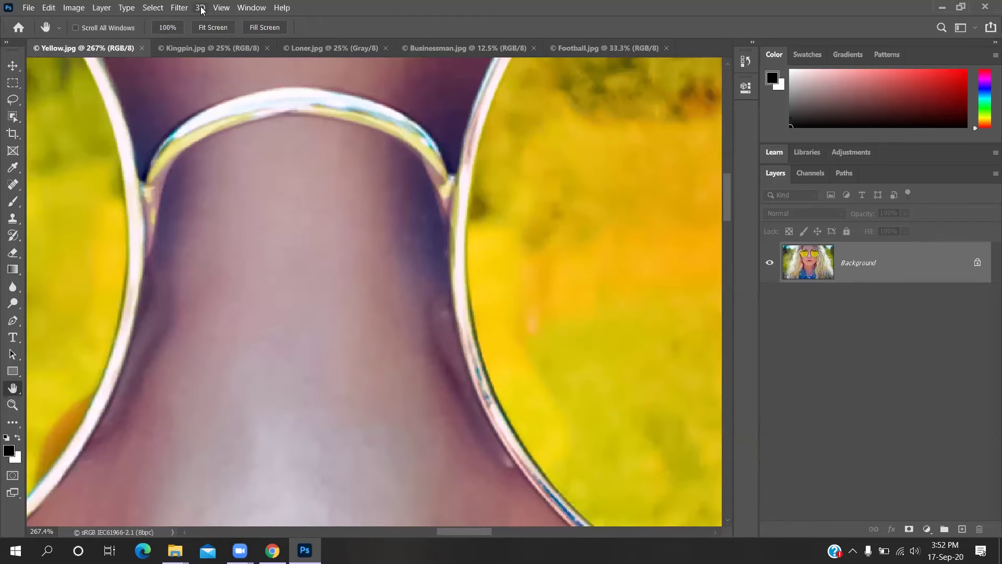
{"action": "left_click", "coordinate": [220, 6]}
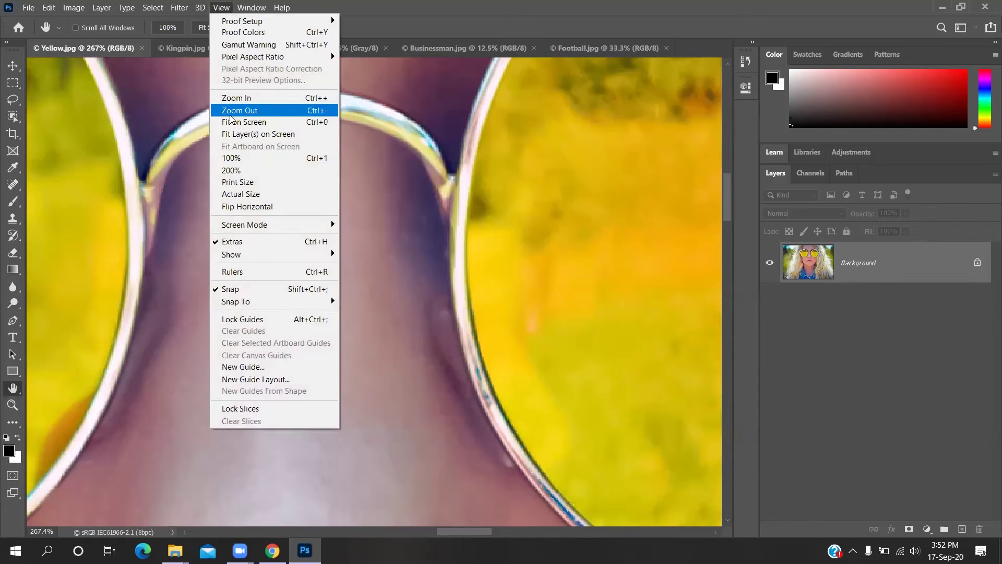
{"action": "left_click", "coordinate": [264, 121]}
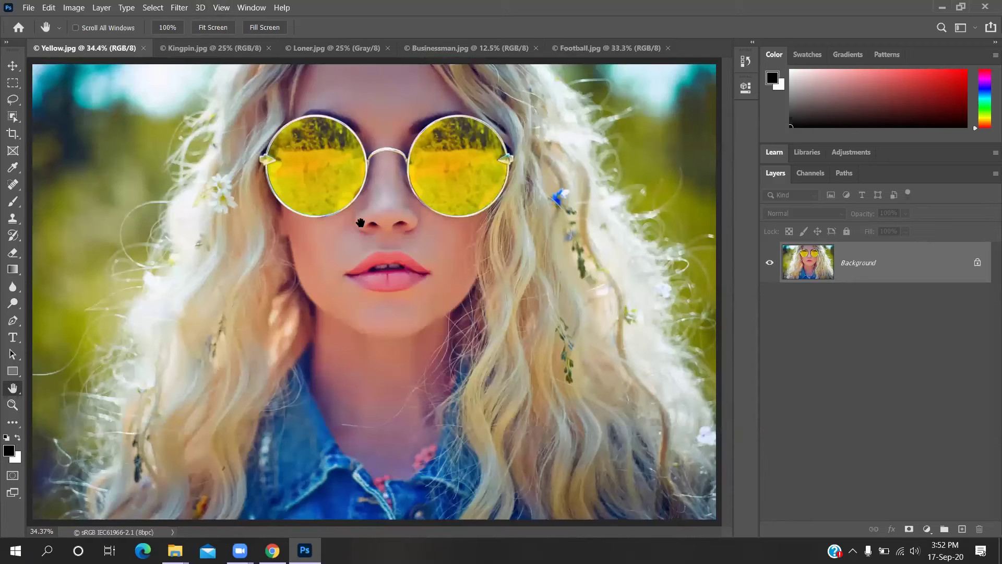
- Switch to the Rectangular Marquee tool, scrub the zoom percentage down to about 16%, and fit the image on screen again
{"action": "left_click", "coordinate": [12, 83]}
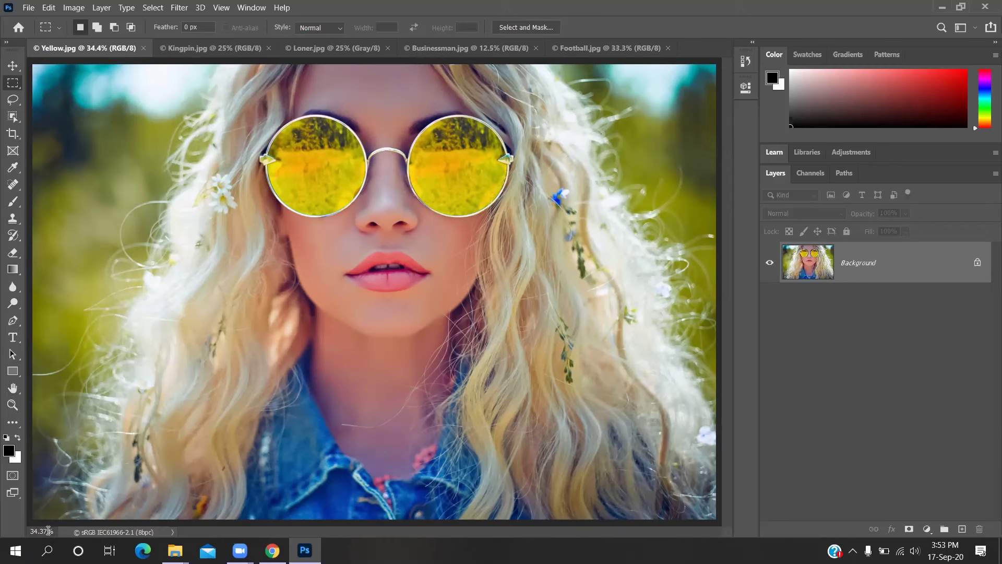
{"action": "key", "text": "ctrl+a"}
{"action": "left_click", "coordinate": [225, 481]}
{"action": "left_click_drag", "start_coordinate": [39, 531], "coordinate": [11, 528]}
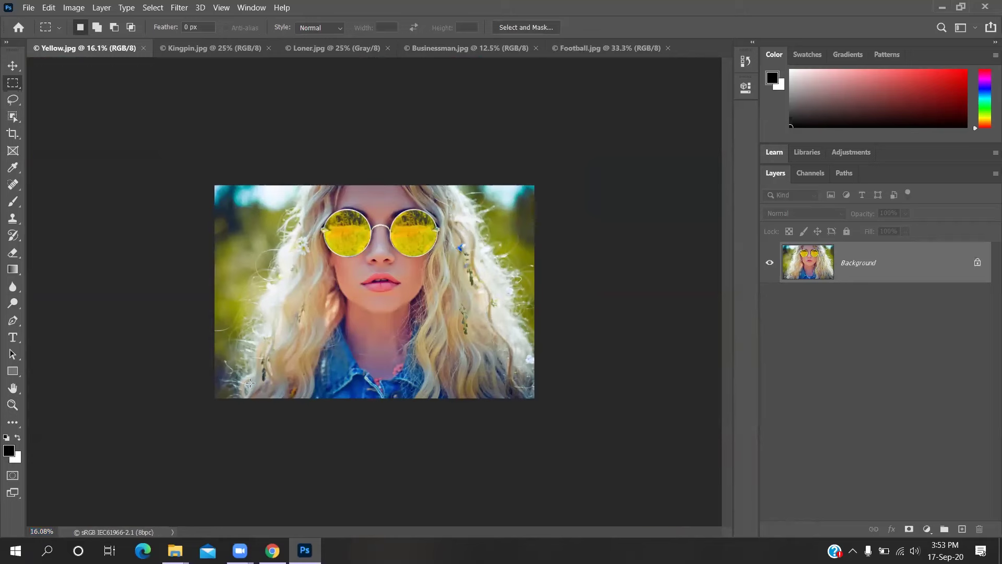
{"action": "scroll", "coordinate": [250, 382], "scroll_direction": "up", "scroll_amount": 3}
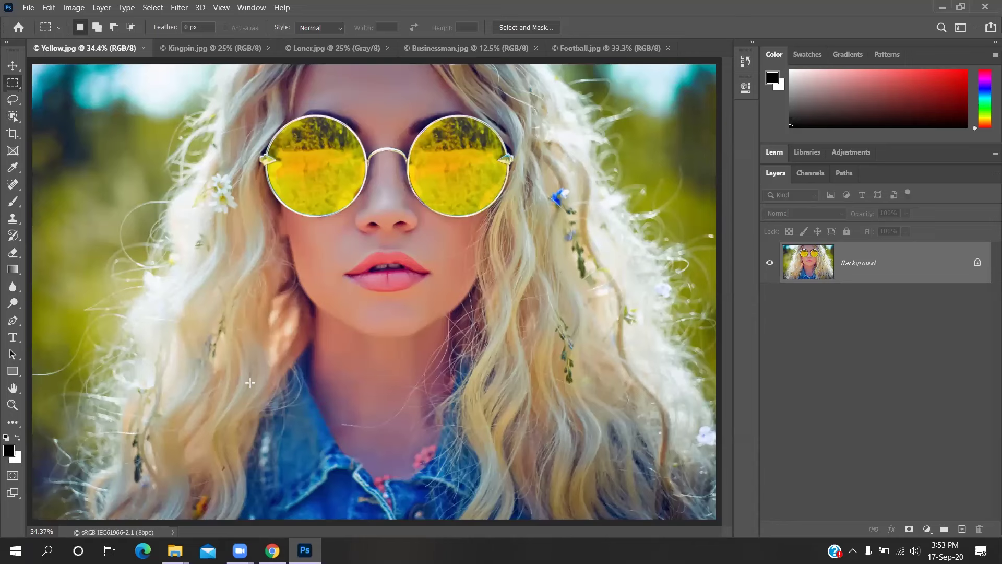
- Set the zoom level to exactly 50%, and fit the whole image back on screen
{"action": "left_click", "coordinate": [50, 531]}
{"action": "type", "text": "50"}
{"action": "key", "text": "Return"}
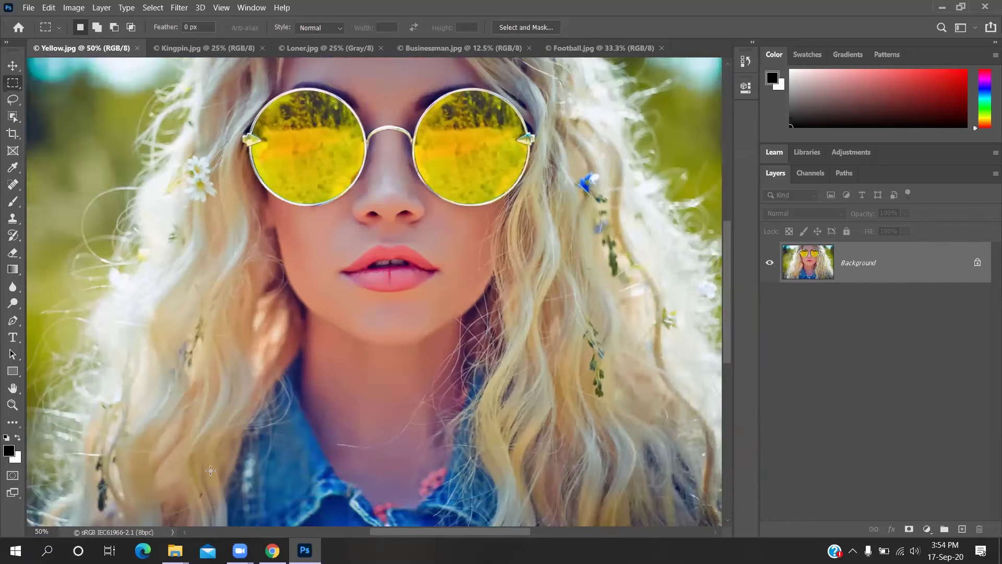
{"action": "key", "text": "ctrl+0"}
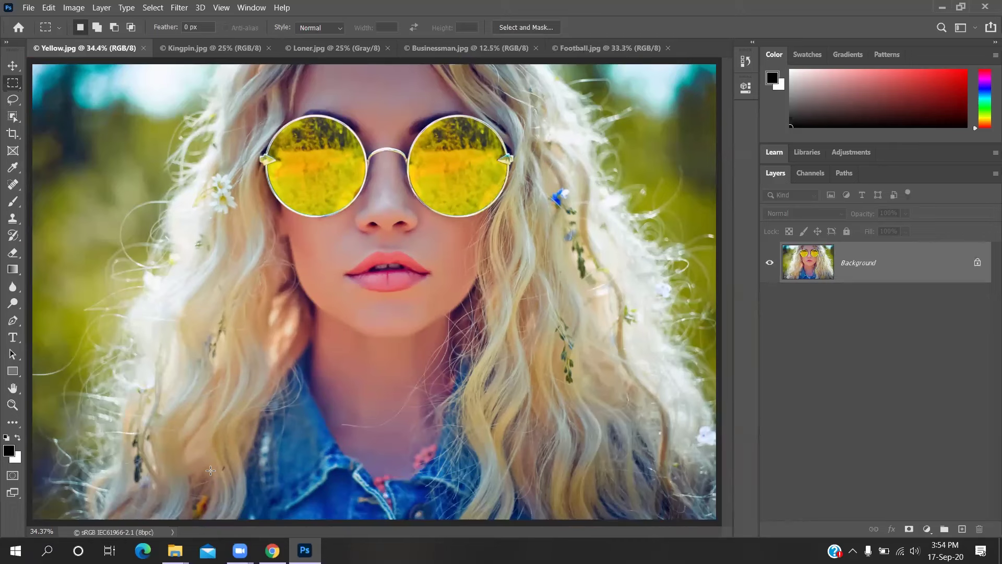
{"action": "left_click", "coordinate": [226, 6]}
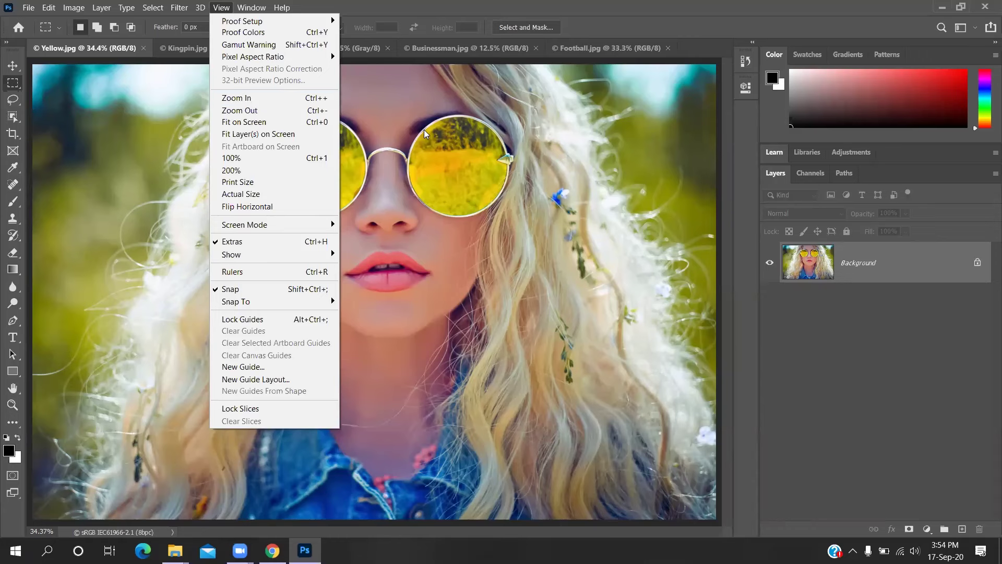
{"action": "left_click", "coordinate": [156, 88]}
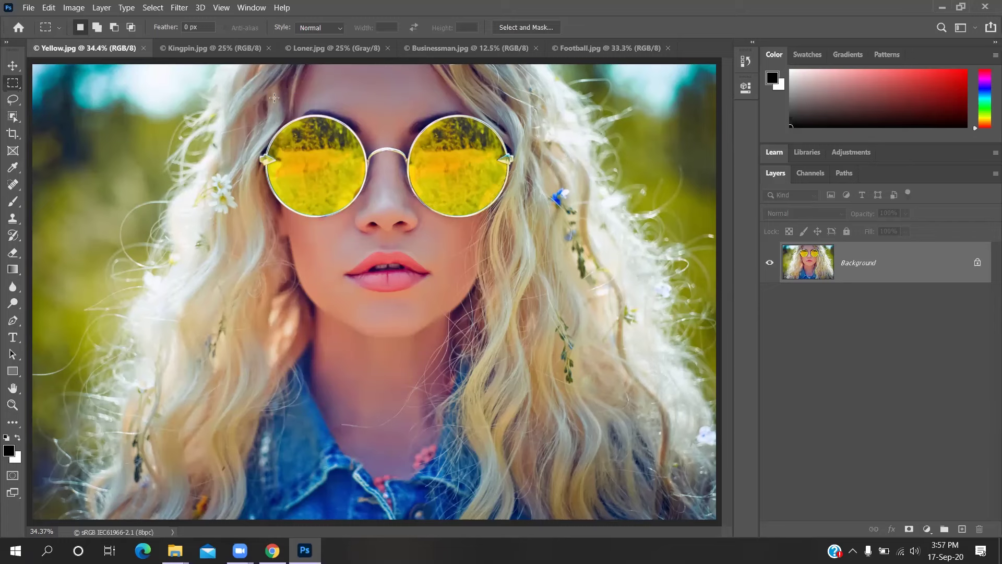
{"action": "left_click", "coordinate": [221, 7]}
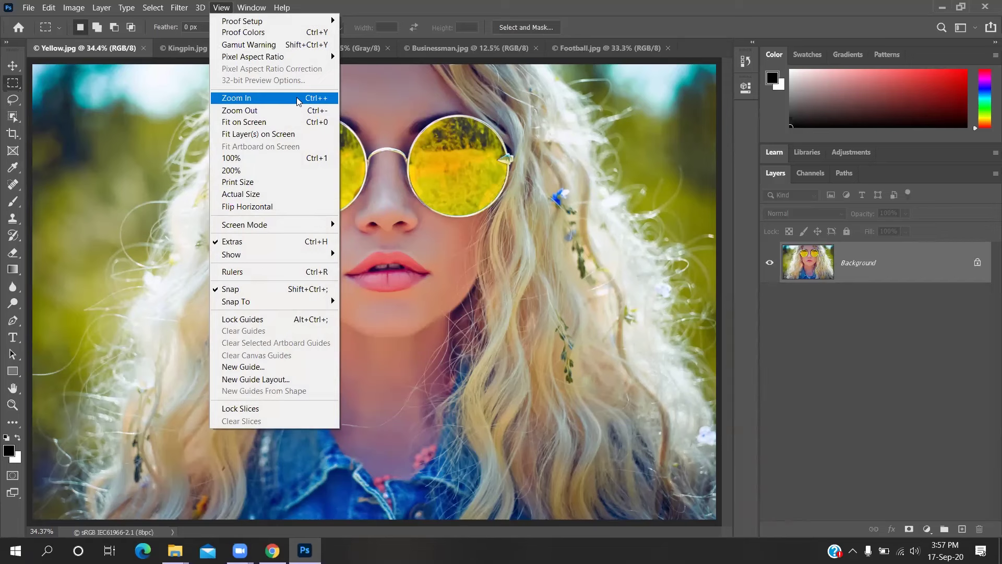
{"action": "left_click", "coordinate": [421, 185]}
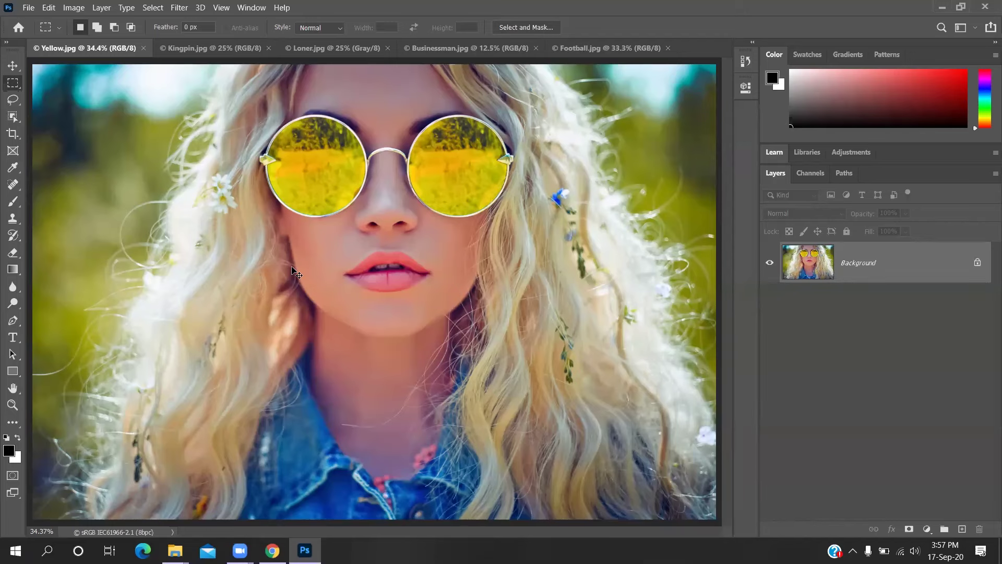
- Zoom in on the mouth in preset steps to 300%, back out to 66.7%, and in to 300% again
{"action": "key", "text": "ctrl+plus"}
{"action": "key", "text": "ctrl+plus"}
{"action": "key", "text": "ctrl+plus"}
{"action": "key", "text": "ctrl+plus"}
{"action": "key", "text": "ctrl+plus"}
{"action": "key", "text": "ctrl+plus"}
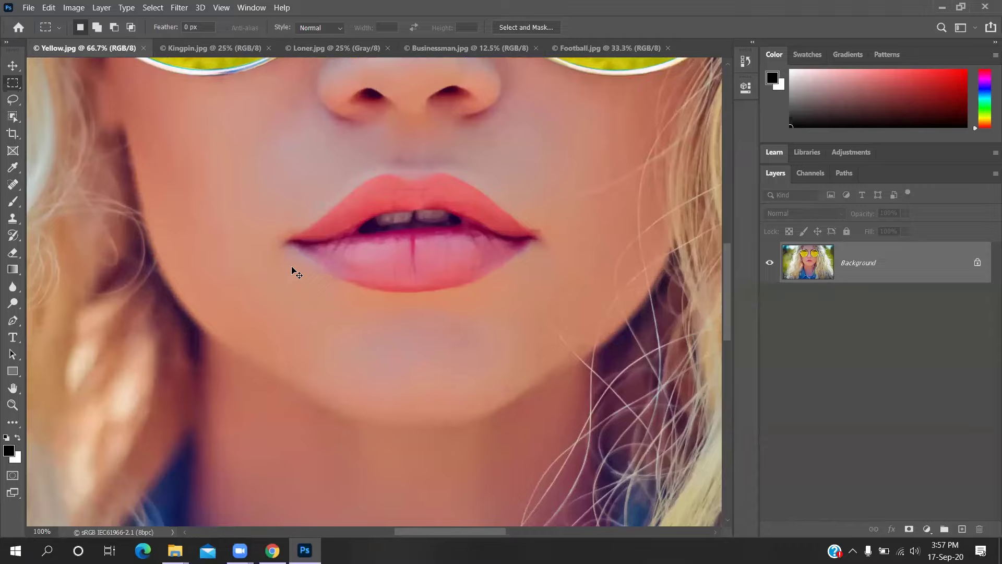
{"action": "key", "text": "ctrl+minus"}
{"action": "key", "text": "ctrl+minus"}
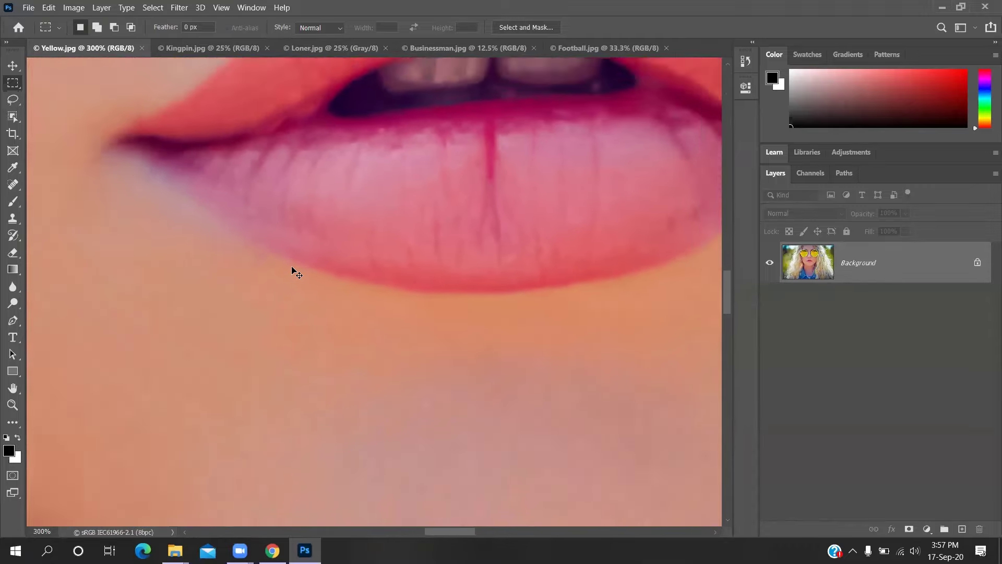
{"action": "key", "text": "ctrl+minus"}
{"action": "key", "text": "ctrl+minus"}
{"action": "key", "text": "ctrl+plus"}
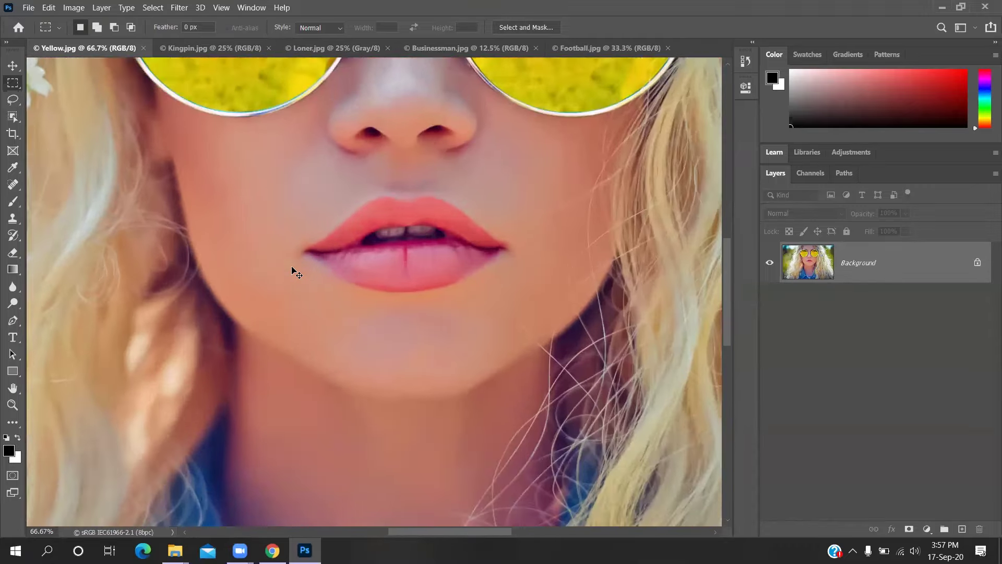
{"action": "key", "text": "ctrl+plus"}
{"action": "key", "text": "ctrl+plus"}
{"action": "key", "text": "ctrl+plus"}
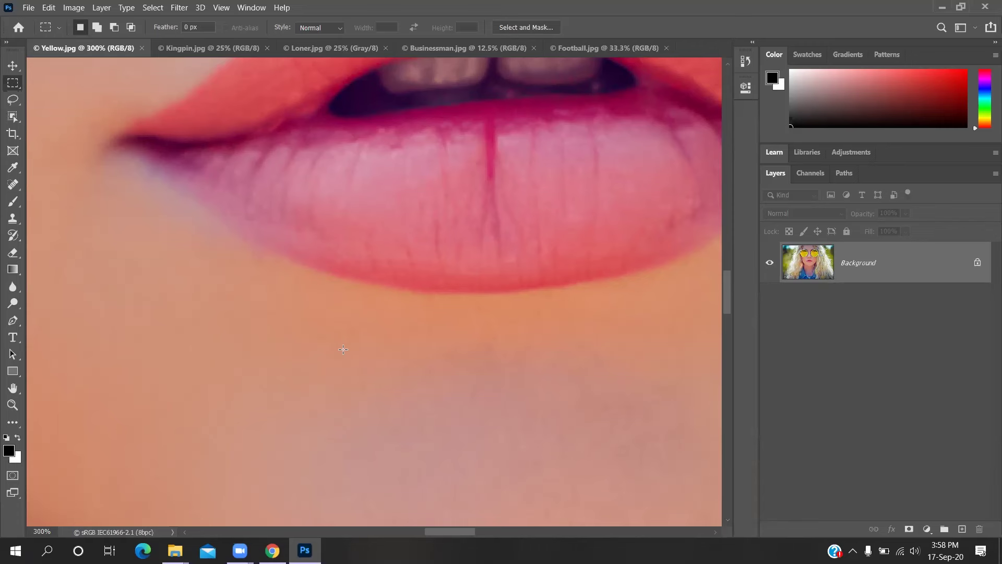
- Zoom out in preset steps to 25%, and return to the full image view with Fit on Screen
{"action": "left_click", "coordinate": [221, 8]}
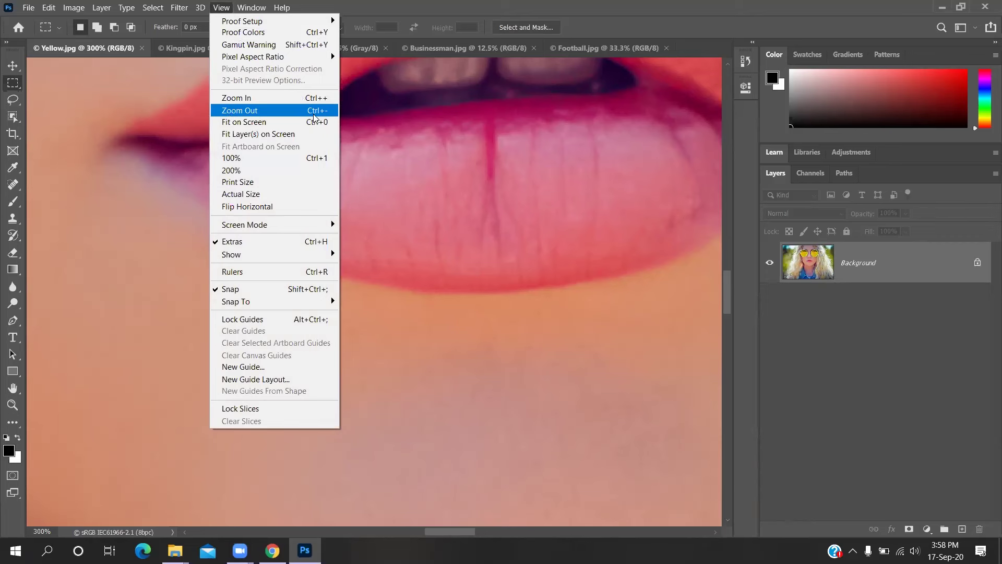
{"action": "left_click", "coordinate": [474, 330]}
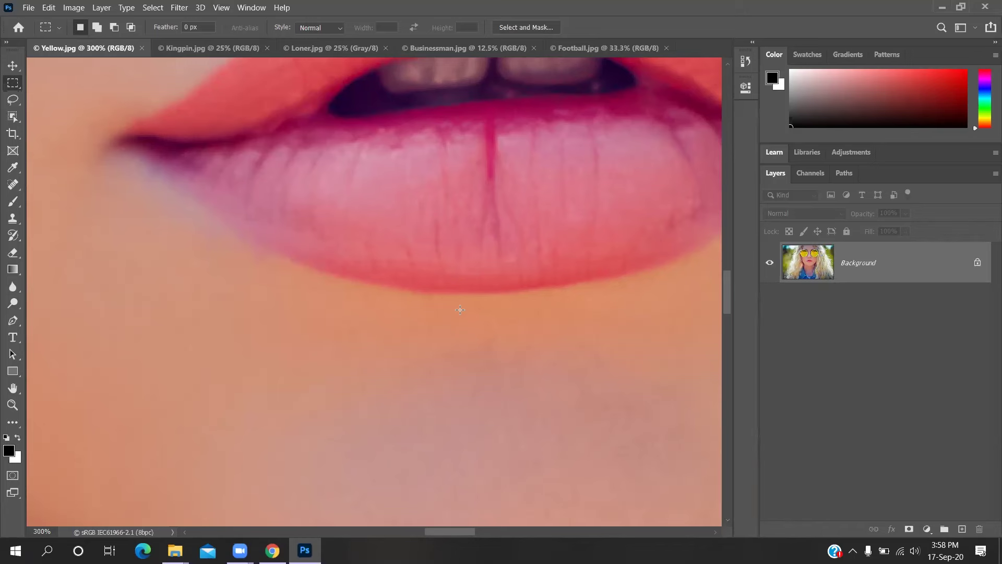
{"action": "key", "text": "ctrl+minus"}
{"action": "key", "text": "ctrl+minus"}
{"action": "key", "text": "ctrl+minus"}
{"action": "key", "text": "ctrl+minus"}
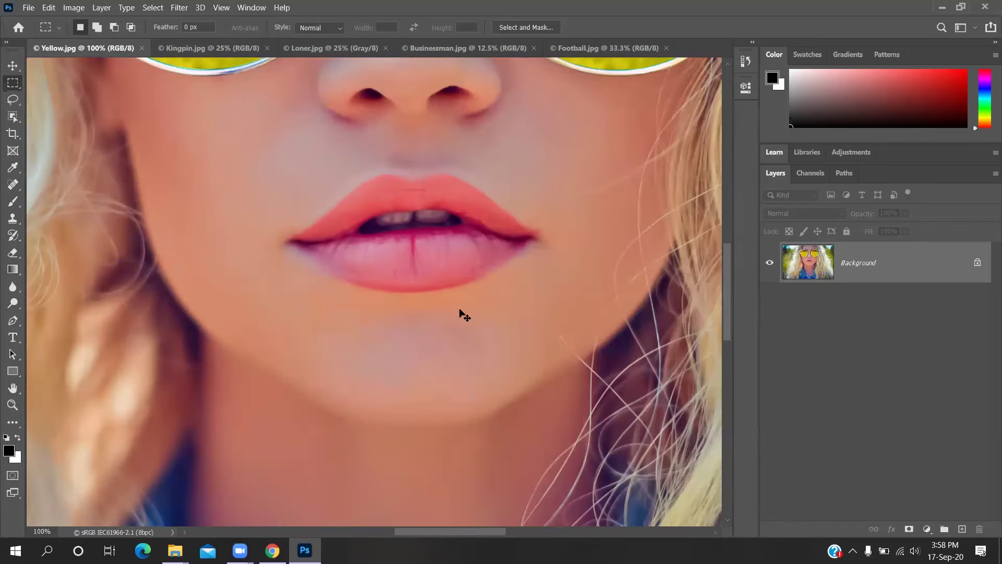
{"action": "key", "text": "ctrl+minus"}
{"action": "key", "text": "ctrl+minus"}
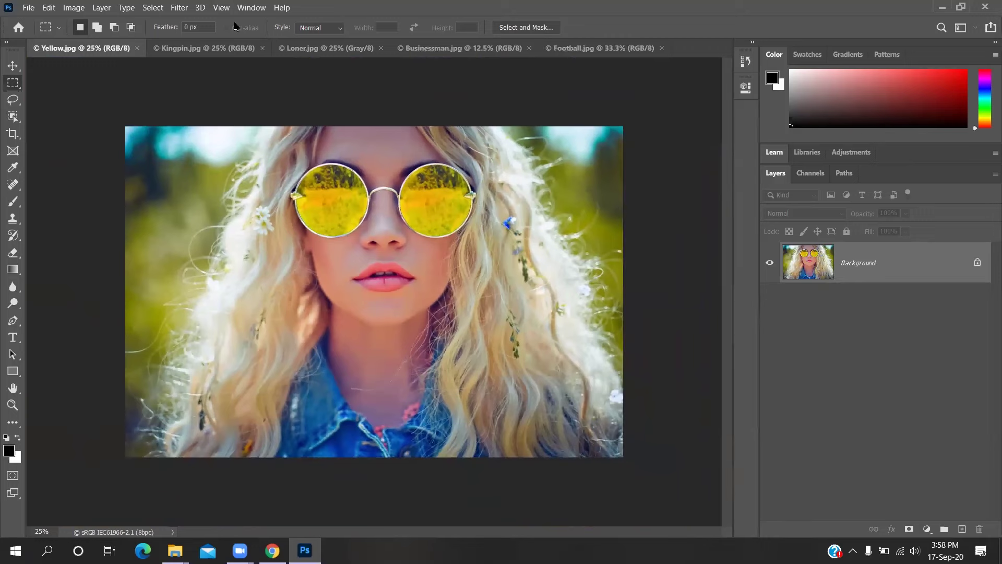
{"action": "left_click", "coordinate": [222, 8]}
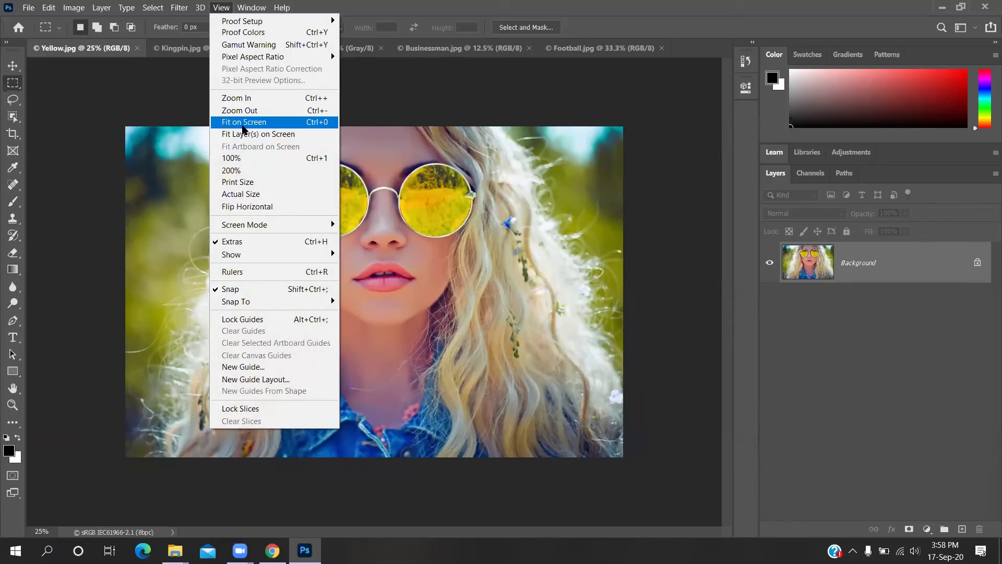
{"action": "left_click", "coordinate": [271, 124]}
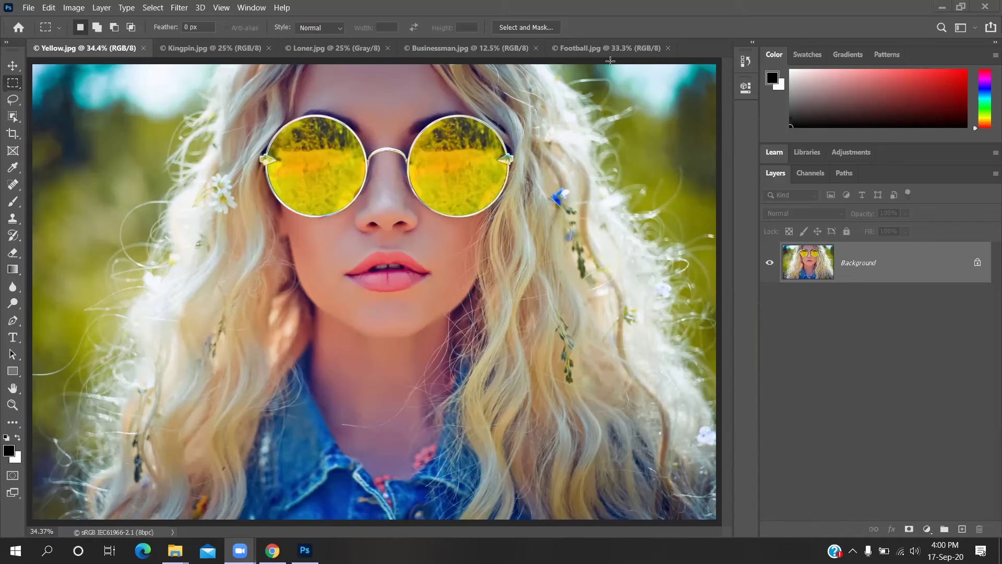
- Activate the Zoom tool, magnify the left lens to about 83% with Scrubby Zoom, and scrub back out to about 49%
{"action": "left_click", "coordinate": [476, 252]}
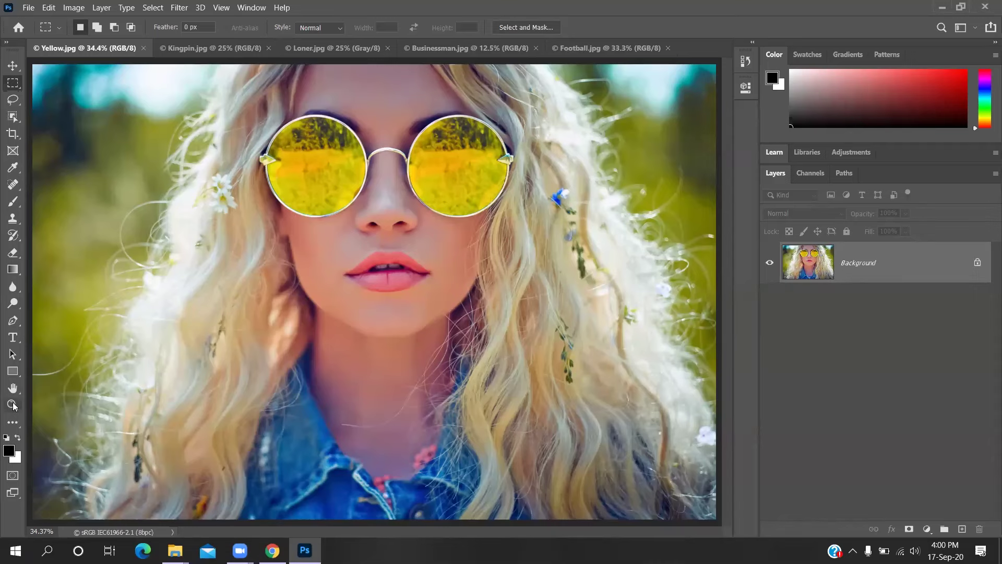
{"action": "key", "text": "z"}
{"action": "left_click", "coordinate": [322, 169]}
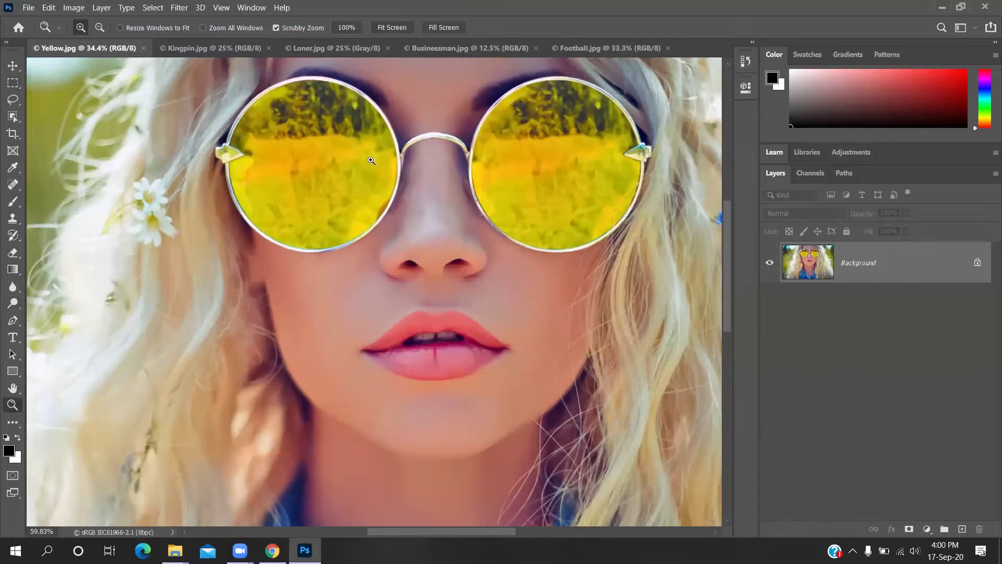
{"action": "left_click", "coordinate": [371, 157]}
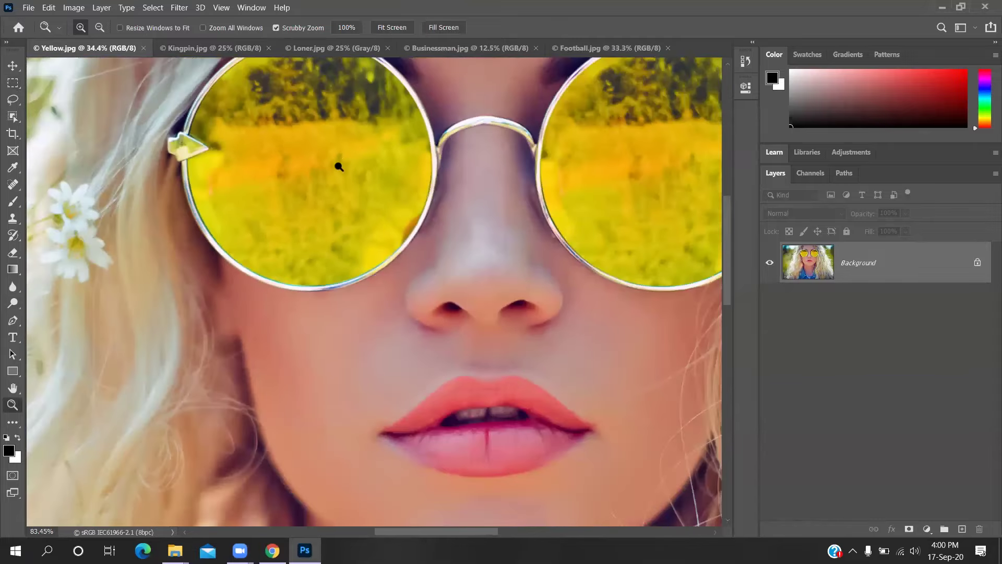
{"action": "left_click_drag", "start_coordinate": [334, 163], "coordinate": [141, 369]}
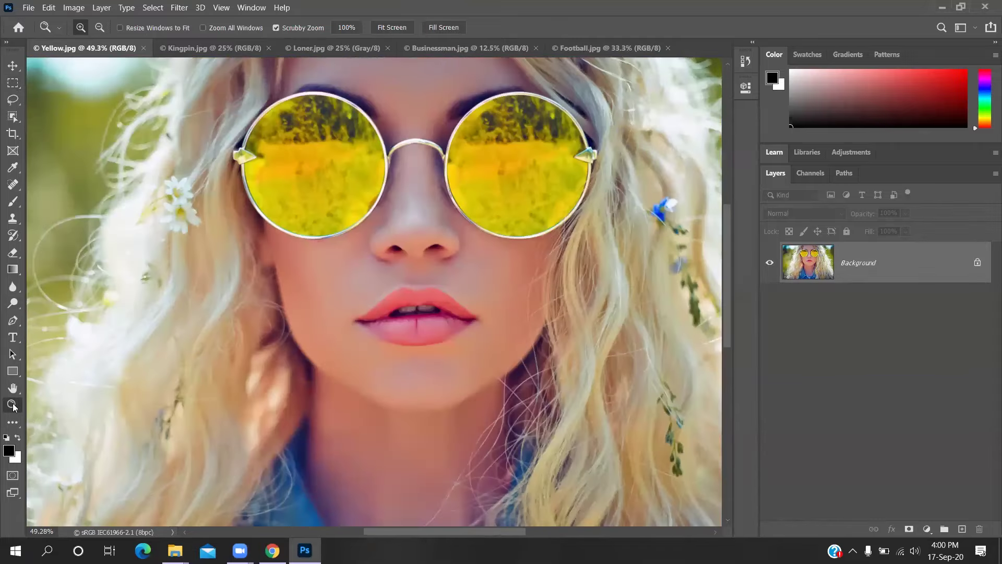
- Activate the Rectangular Marquee tool with the whole image fitted on screen, and switch to the Zoom tool and back
{"action": "left_click", "coordinate": [13, 84]}
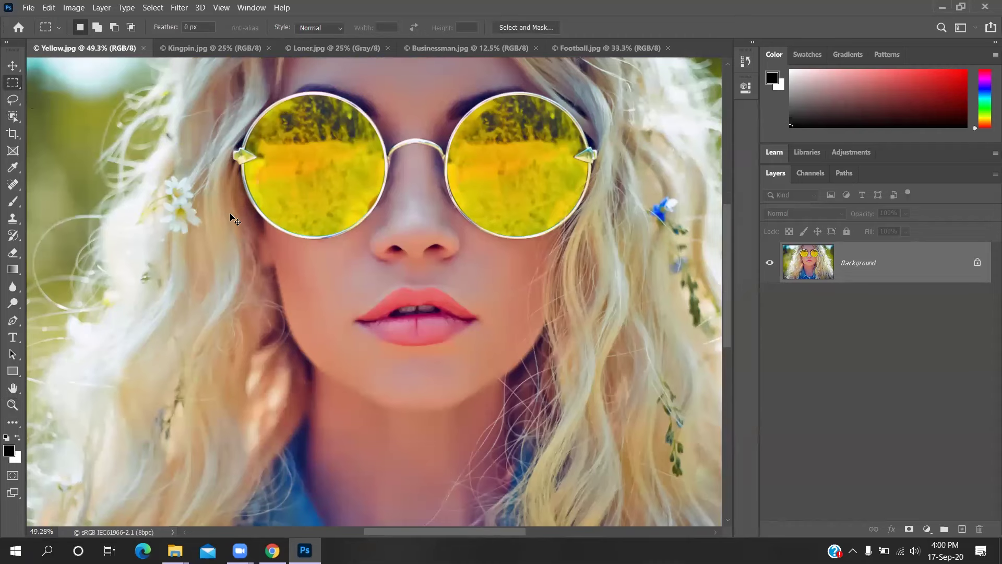
{"action": "scroll", "coordinate": [231, 214], "scroll_direction": "down", "scroll_amount": 3}
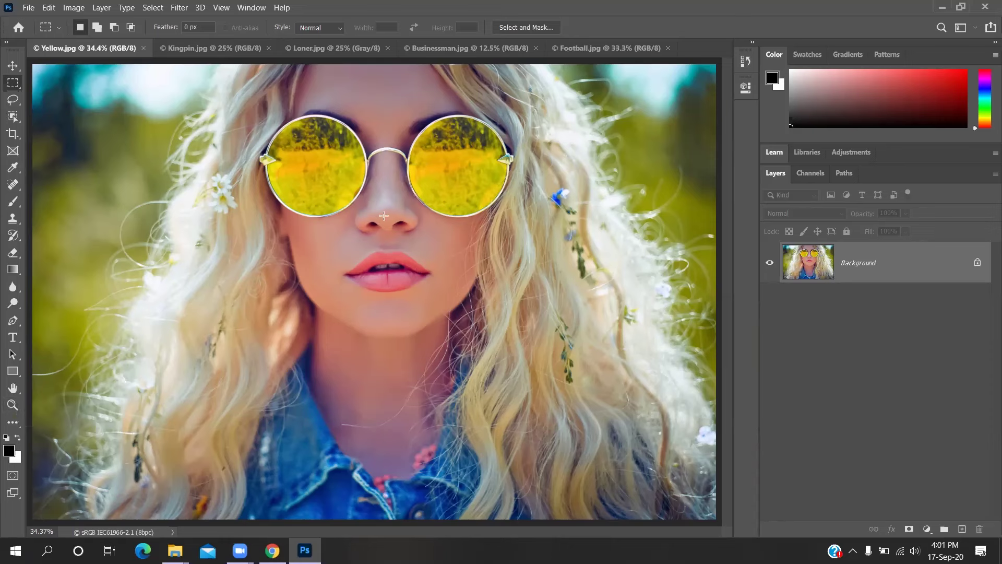
{"action": "key", "text": "z"}
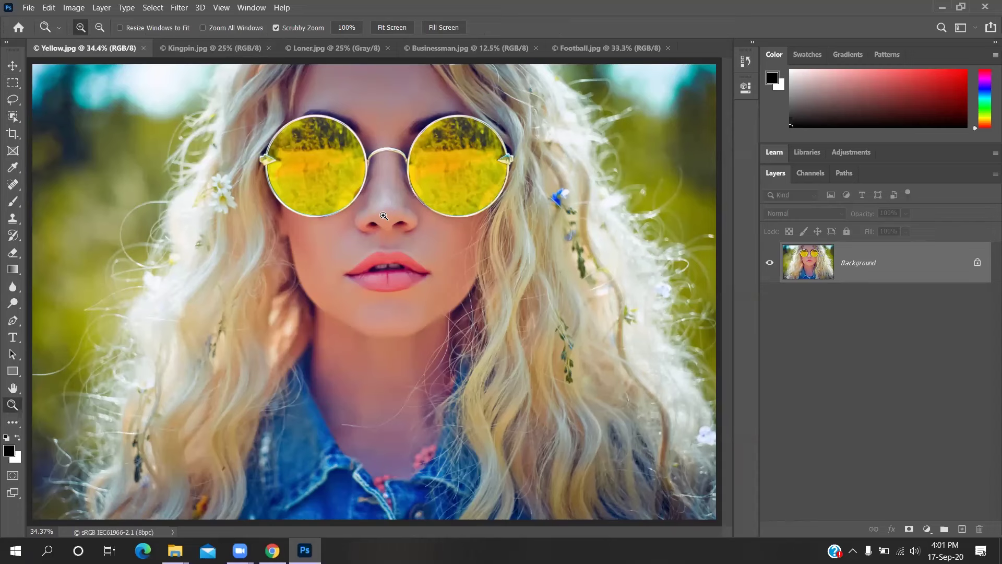
{"action": "key", "text": "m"}
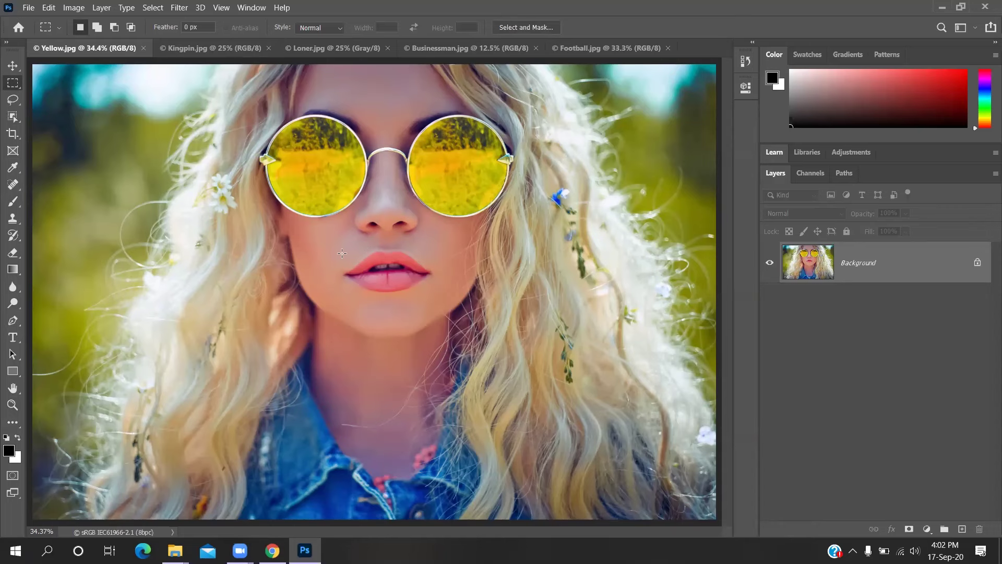
- Magnify the mouth area to about 107% with Scrubby Zoom, return to the Rectangular Marquee tool, and fit the whole image on screen
{"action": "key", "text": "z"}
{"action": "left_click_drag", "start_coordinate": [338, 254], "coordinate": [383, 254]}
{"action": "key", "text": "m"}
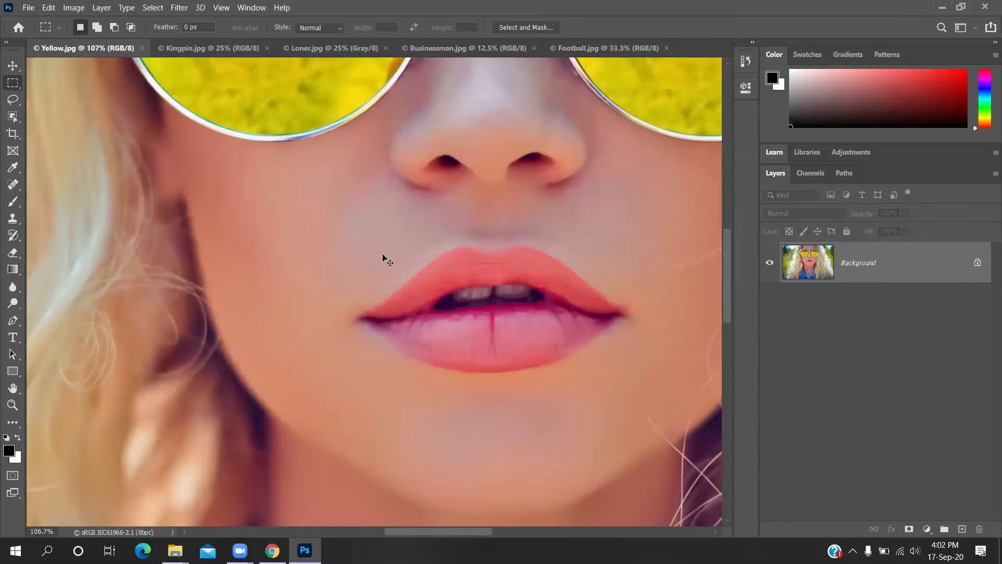
{"action": "key", "text": "ctrl+0"}
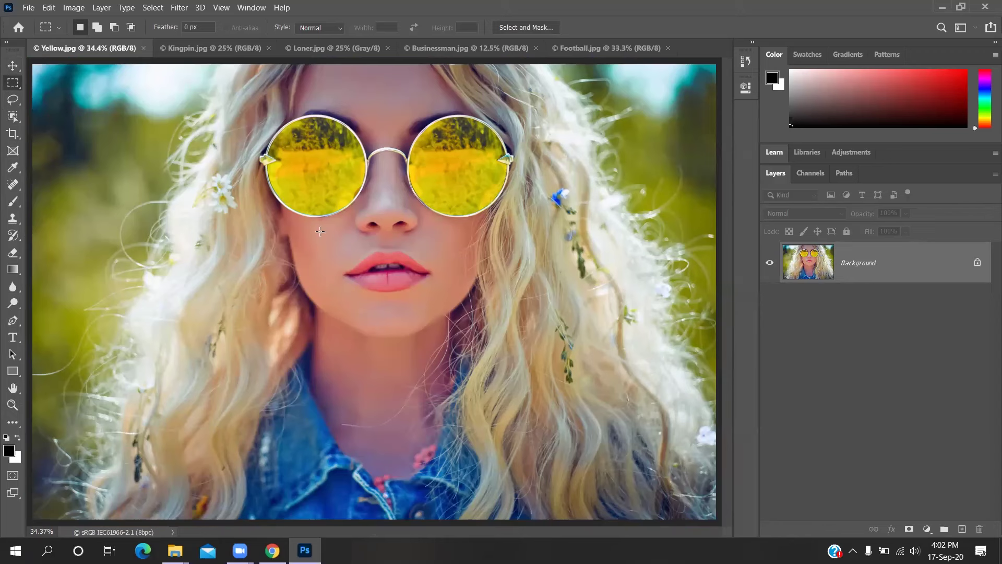
- Scrub-zoom into the cheek beside the mouth to about 103%, return to the Rectangular Marquee tool, and restore the full image view
{"action": "key", "text": "z"}
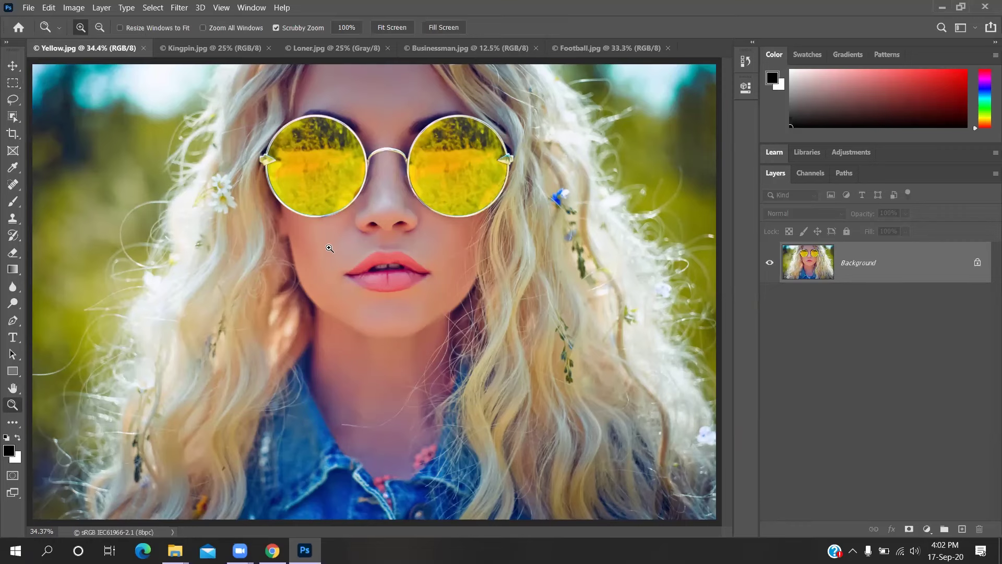
{"action": "left_click_drag", "start_coordinate": [329, 248], "coordinate": [377, 250]}
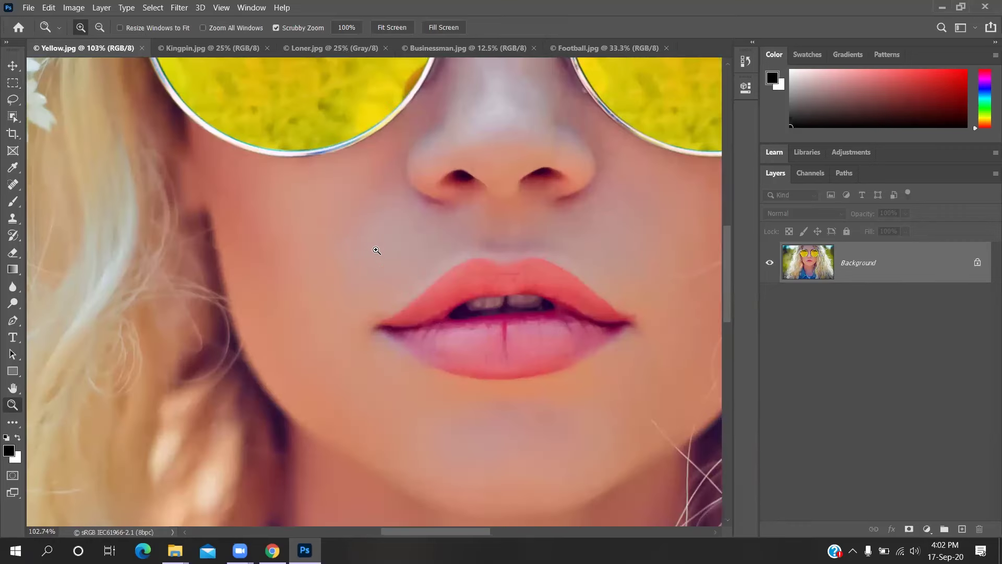
{"action": "key", "text": "m"}
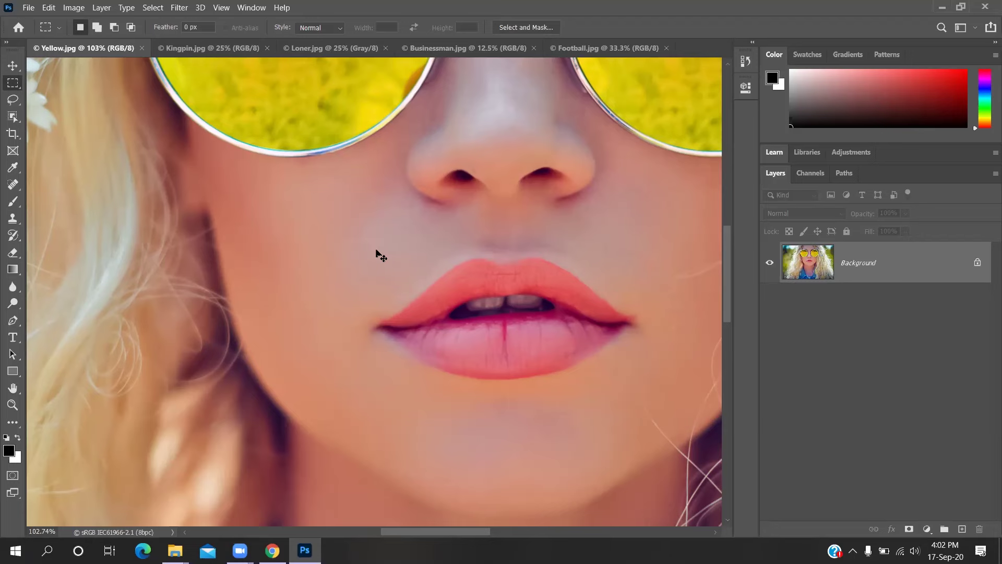
{"action": "key", "text": "ctrl+0"}
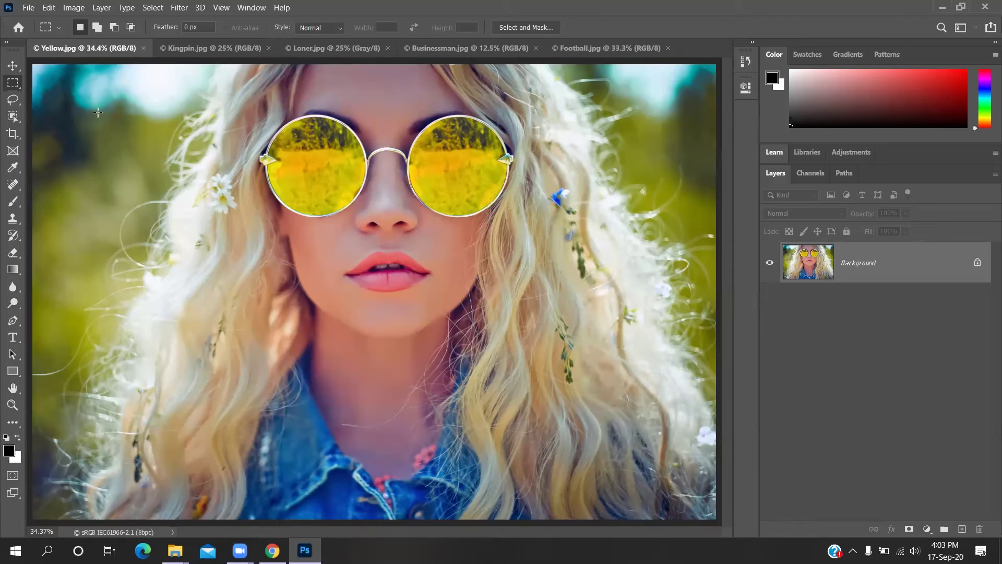
- Activate the Move tool, switch to the Zoom tool, and return to the Move tool
{"action": "left_click", "coordinate": [12, 65]}
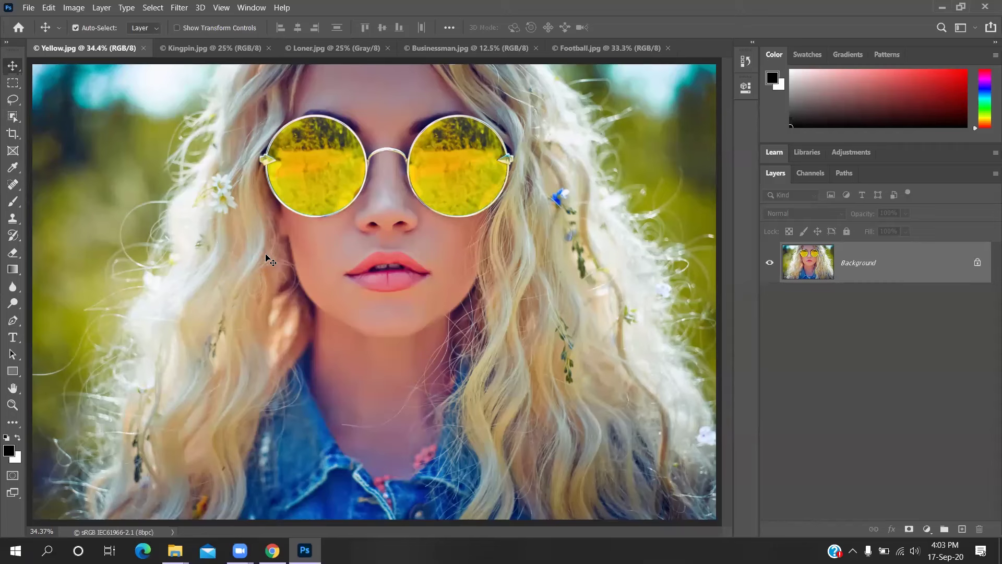
{"action": "key", "text": "z"}
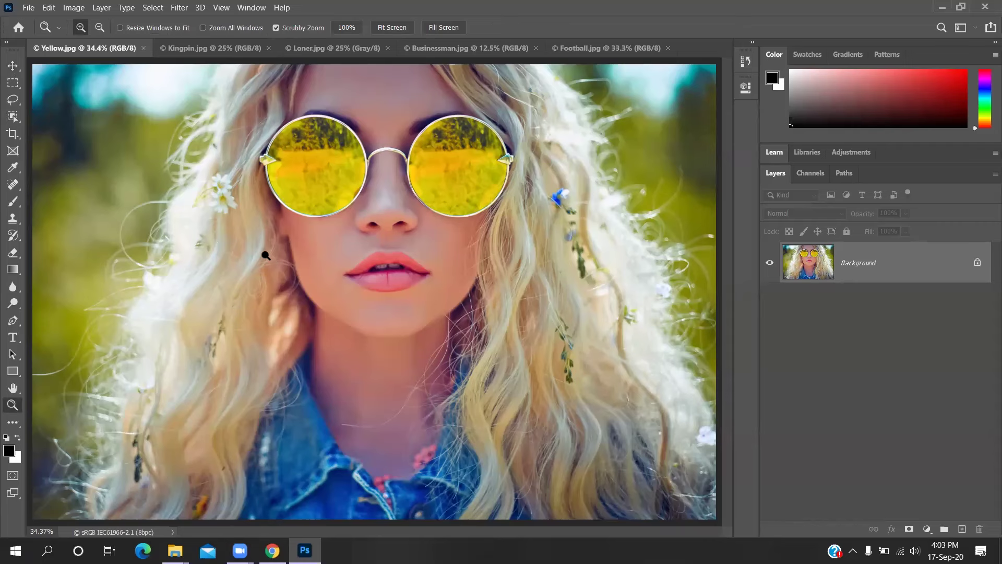
{"action": "left_click", "coordinate": [8, 68]}
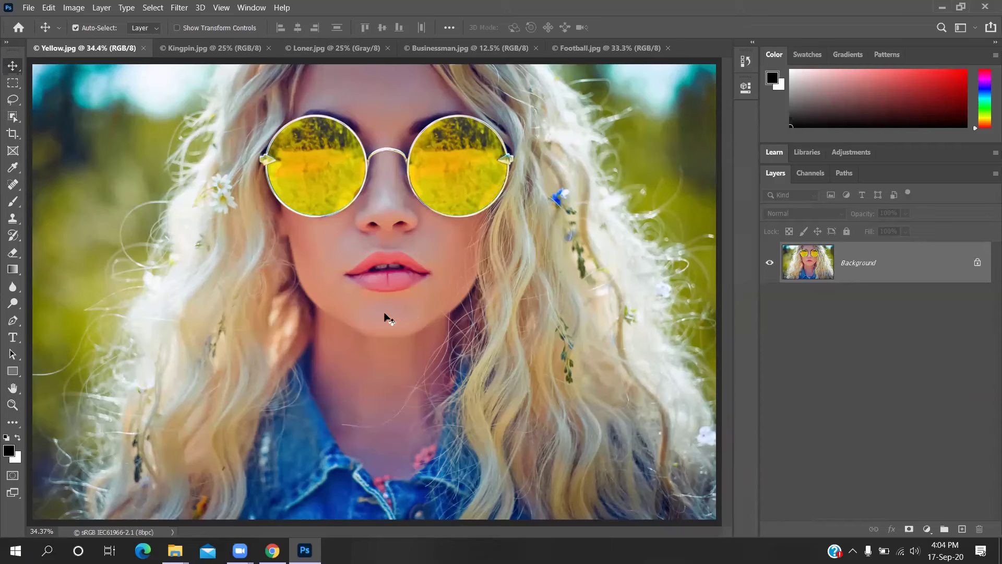
- Magnify the upper rim of the left lens to about 156% with Scrubby Zoom, and return to the Move tool
{"action": "key", "text": "z"}
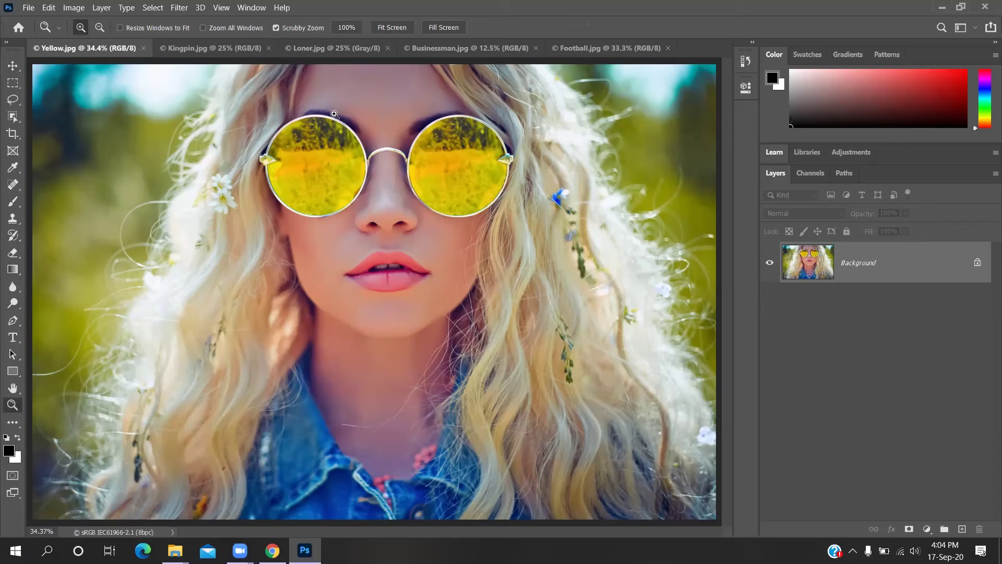
{"action": "left_click_drag", "start_coordinate": [336, 118], "coordinate": [394, 131]}
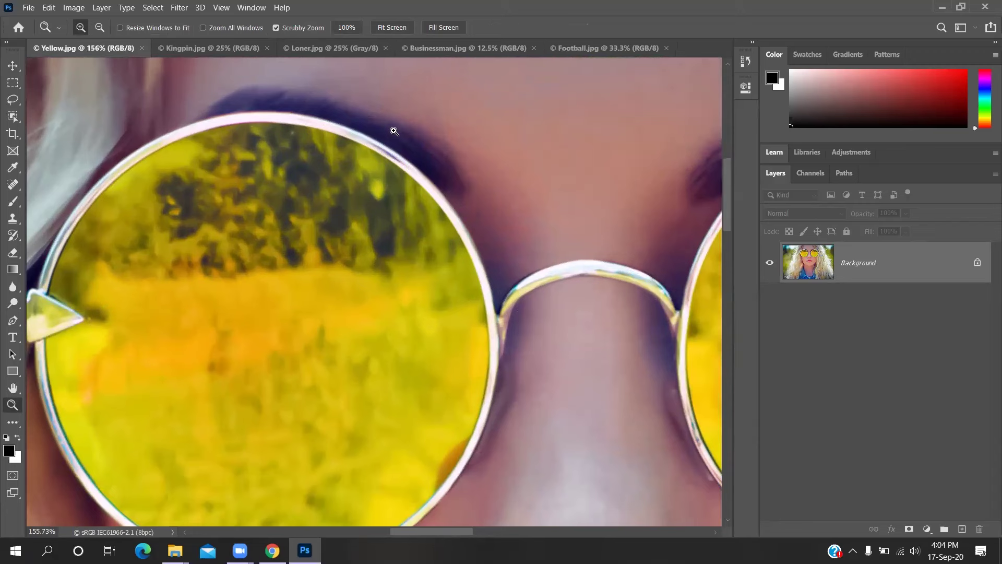
{"action": "key", "text": "v"}
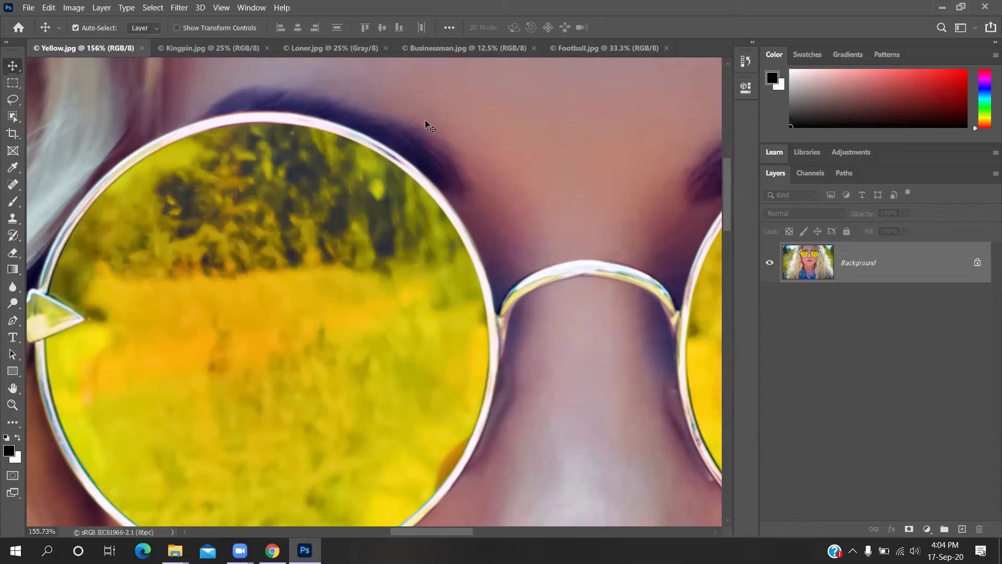
- Scrub the zoom back out to about 33% with the Zoom tool, and return to the Move tool
{"action": "key", "text": "z"}
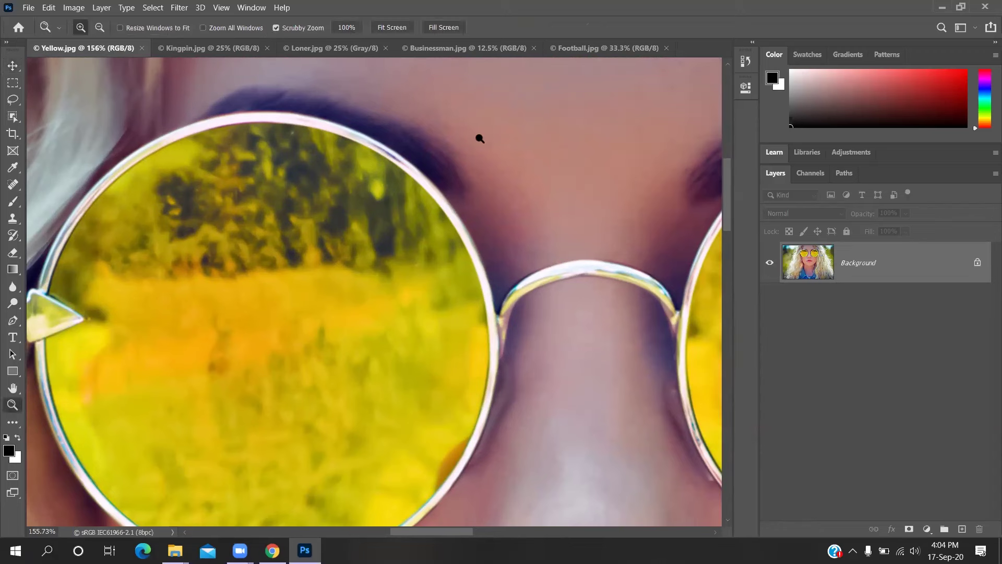
{"action": "left_click_drag", "start_coordinate": [474, 139], "coordinate": [450, 142]}
{"action": "left_click_drag", "start_coordinate": [443, 143], "coordinate": [415, 151]}
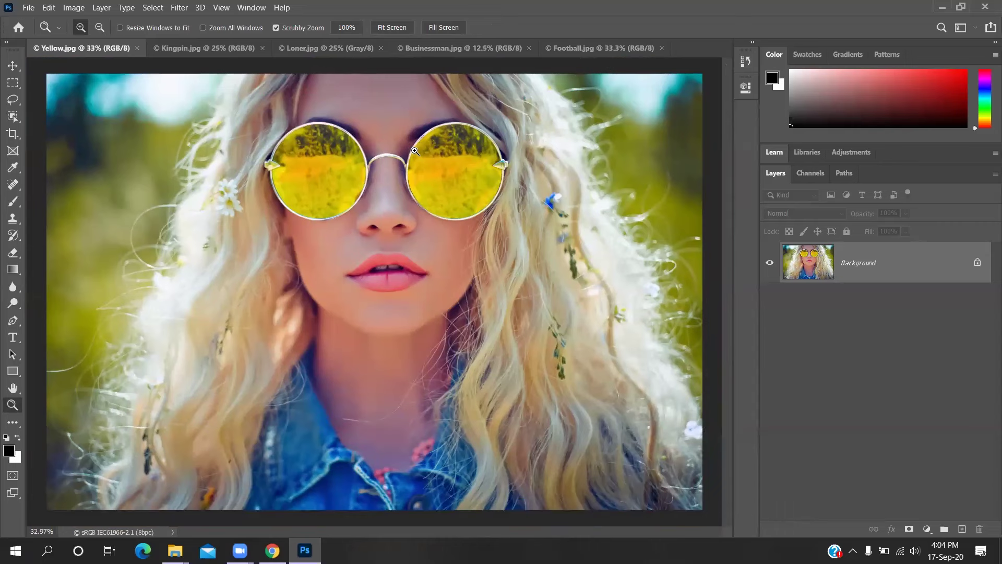
{"action": "key", "text": "v"}
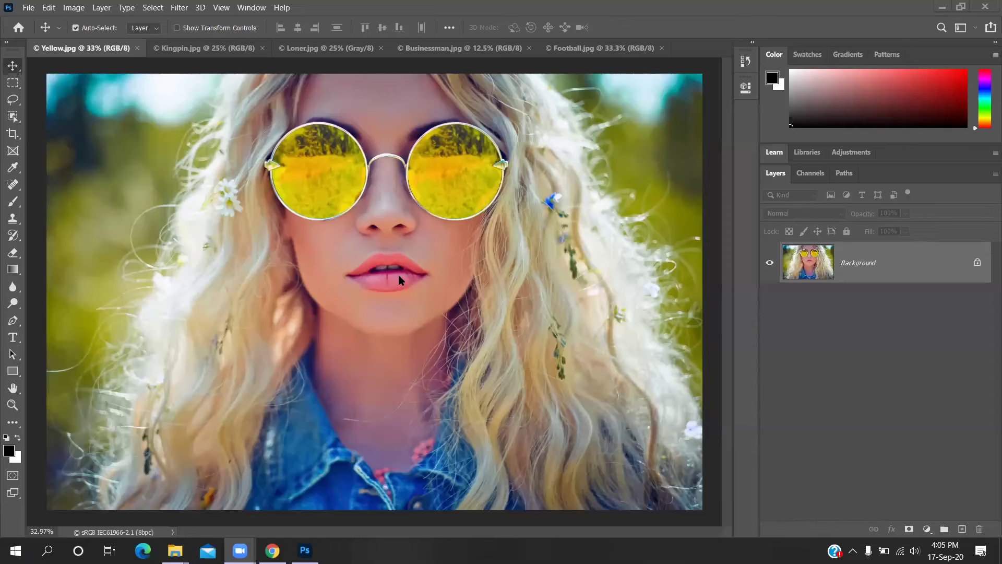
{"action": "left_click", "coordinate": [365, 285]}
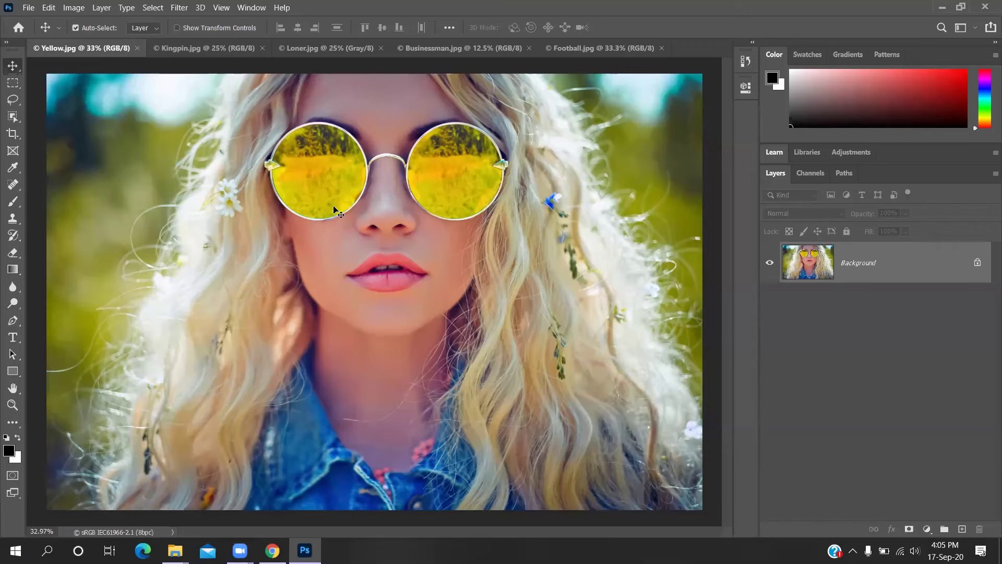
- Scrub-zoom into the middle of the left lens to about 160%, and return to the Move tool
{"action": "key", "text": "z"}
{"action": "left_click_drag", "start_coordinate": [318, 160], "coordinate": [383, 169]}
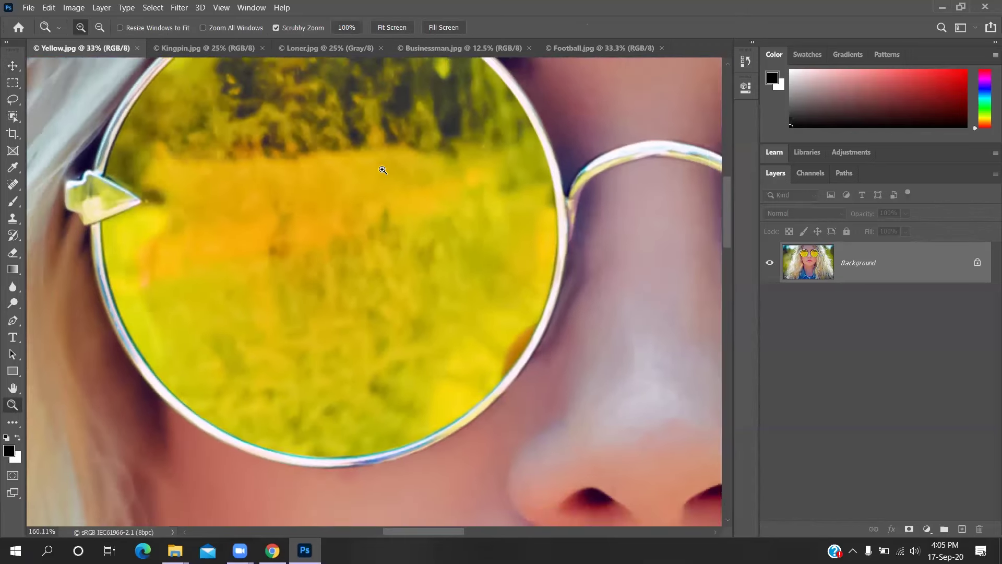
{"action": "key", "text": "v"}
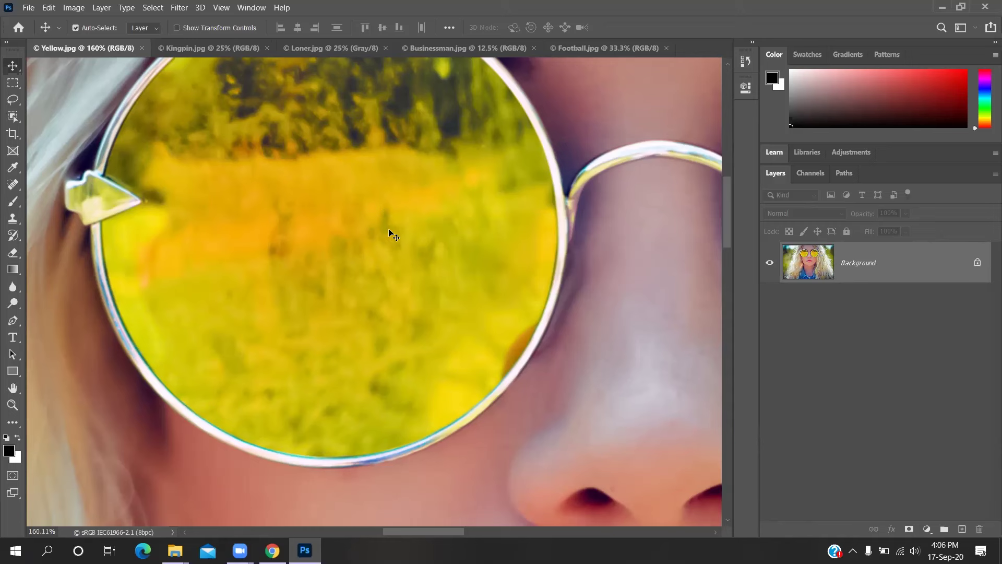
- Pan around the magnified sunglasses with the temporary Hand tool, centre the nose bridge, and fit the whole image on screen
{"action": "key", "text": "space"}
{"action": "left_click_drag", "start_coordinate": [464, 223], "coordinate": [151, 284]}
{"action": "left_click_drag", "start_coordinate": [544, 250], "coordinate": [246, 251]}
{"action": "left_click_drag", "start_coordinate": [704, 272], "coordinate": [734, 260]}
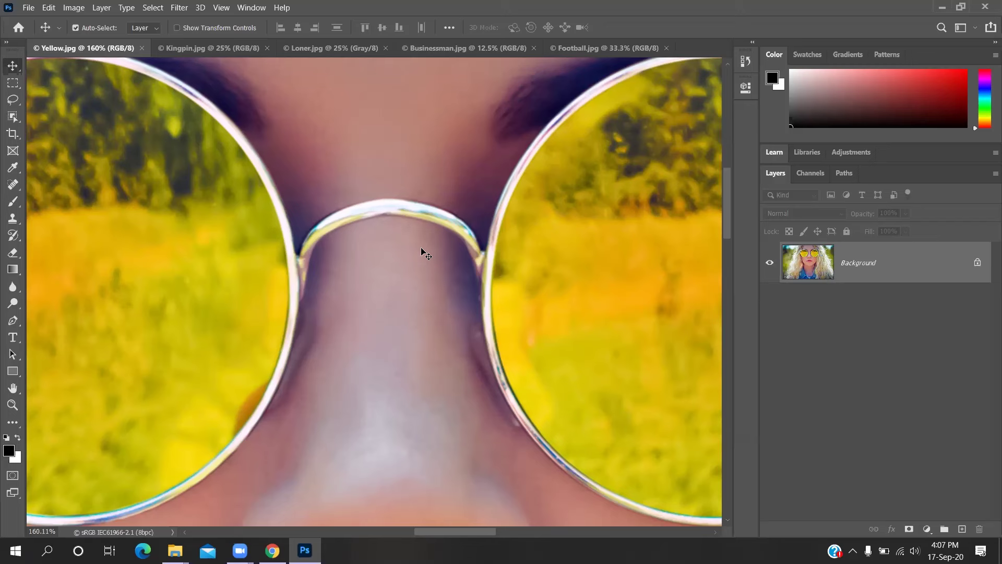
{"action": "key", "text": "ctrl+0"}
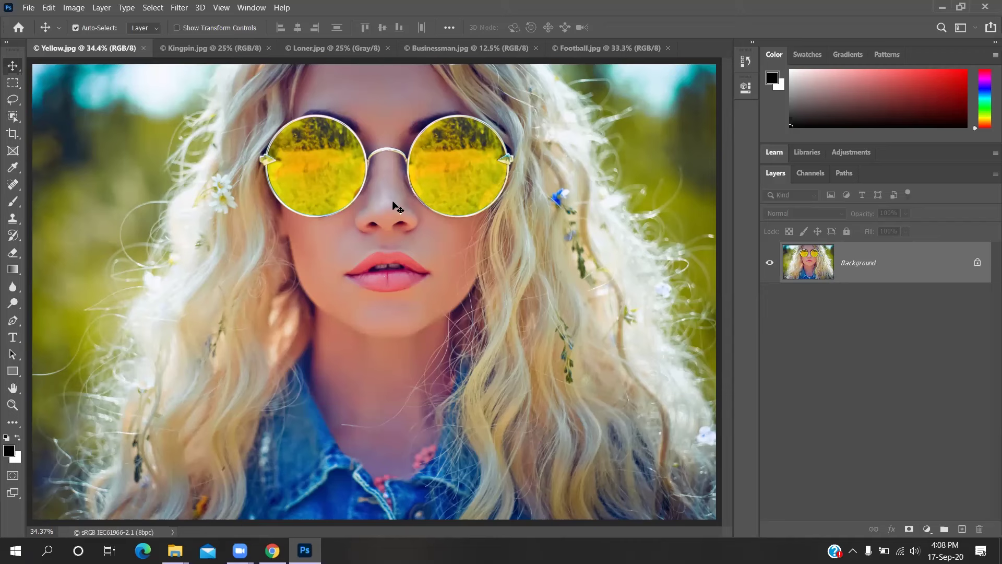
- Rotate the canvas view with the Rotate View tool to about 130°, and rotate it back to about 45°
{"action": "left_click", "coordinate": [13, 389]}
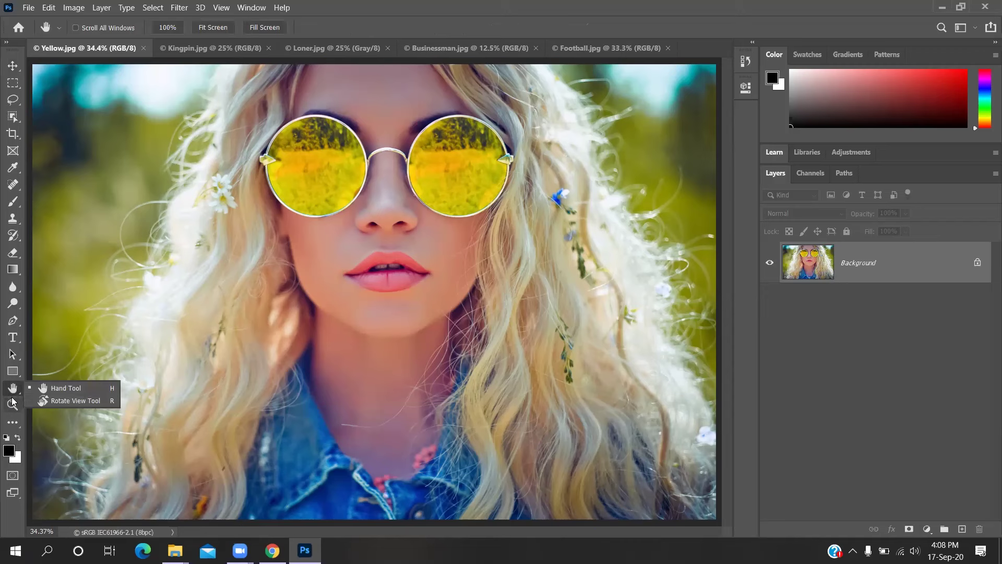
{"action": "left_click", "coordinate": [47, 401]}
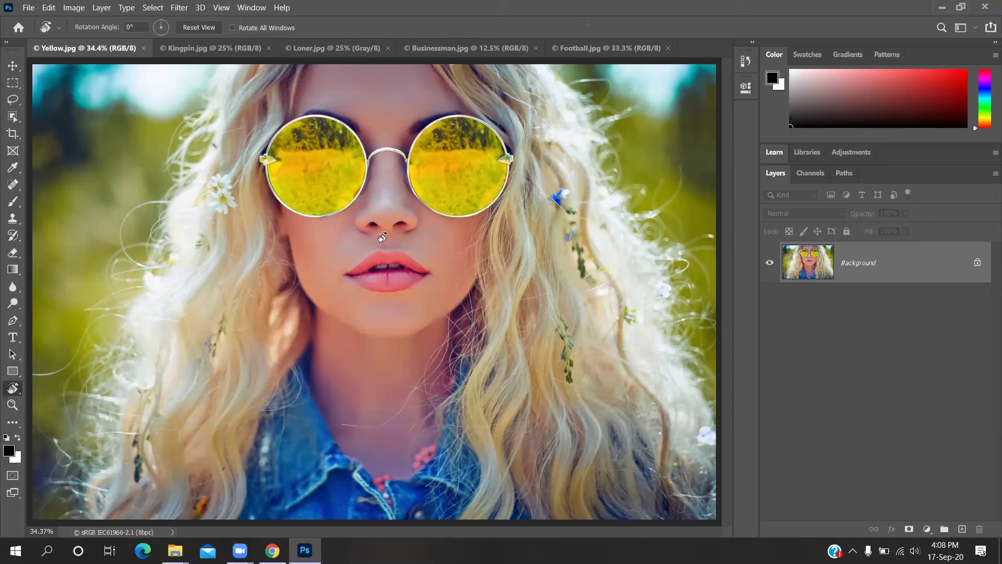
{"action": "left_click_drag", "start_coordinate": [381, 237], "coordinate": [416, 343]}
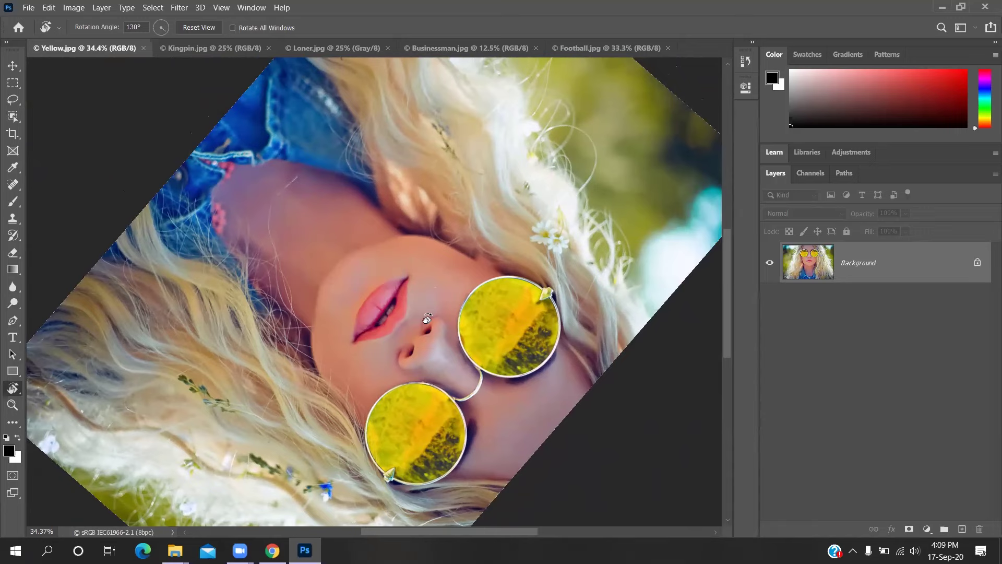
{"action": "left_click_drag", "start_coordinate": [426, 329], "coordinate": [412, 250]}
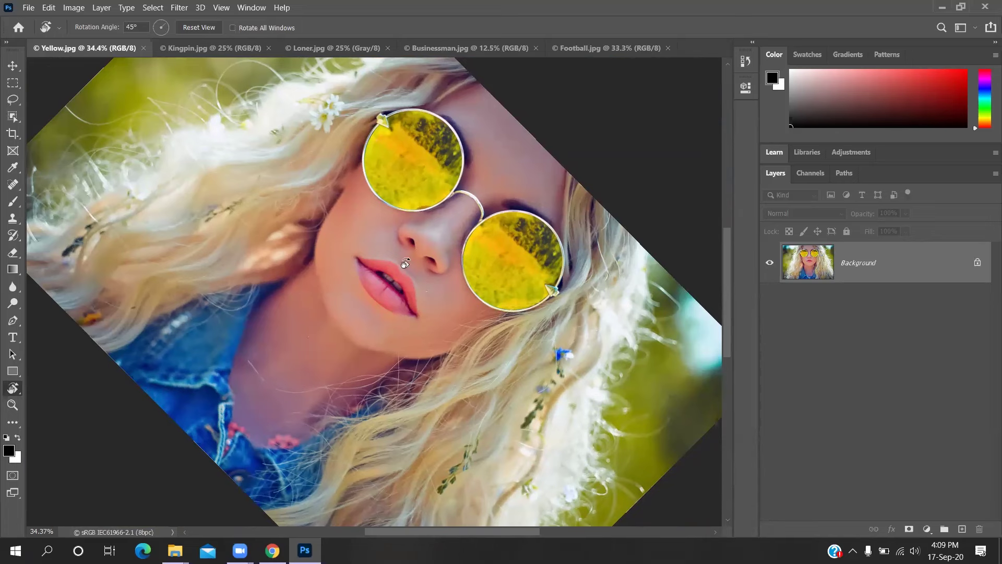
- Set the view's rotation angle to 0°
{"action": "double_click", "coordinate": [137, 27]}
{"action": "type", "text": "0"}
{"action": "key", "text": "Return"}
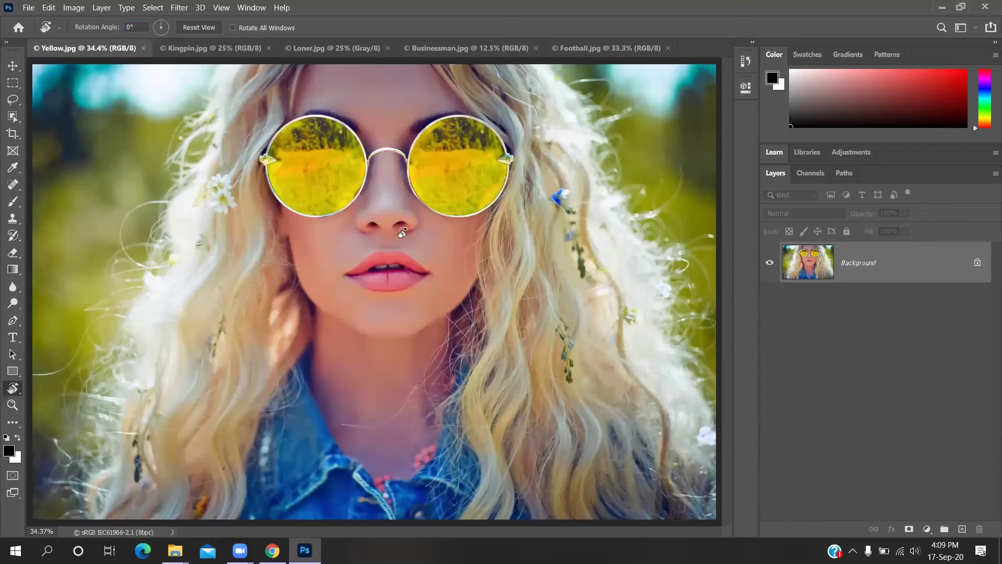
- Rotate the canvas view freehand to about 62° and again to about -46°, resetting the view after each rotation
{"action": "left_click_drag", "start_coordinate": [400, 200], "coordinate": [238, 217]}
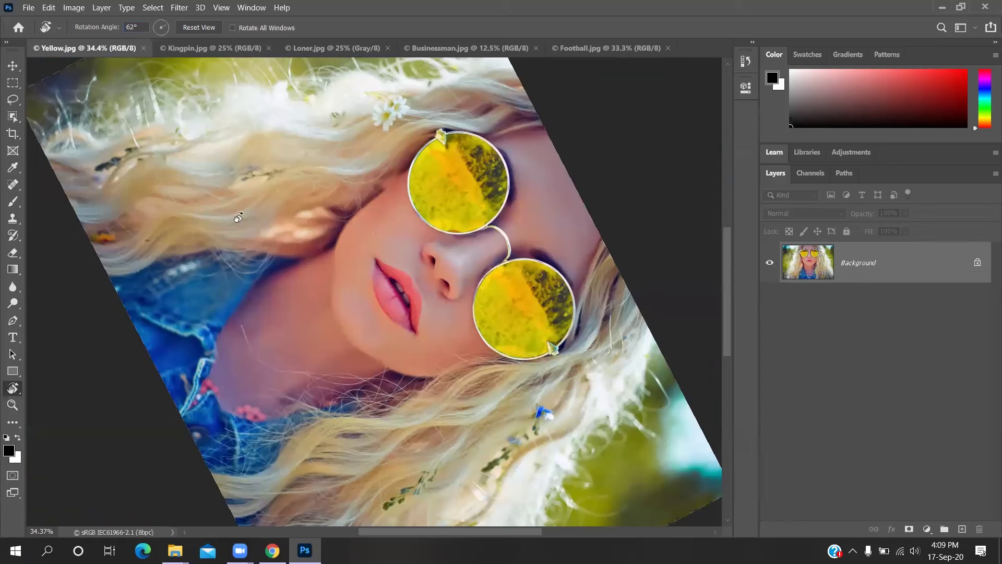
{"action": "left_click", "coordinate": [195, 28]}
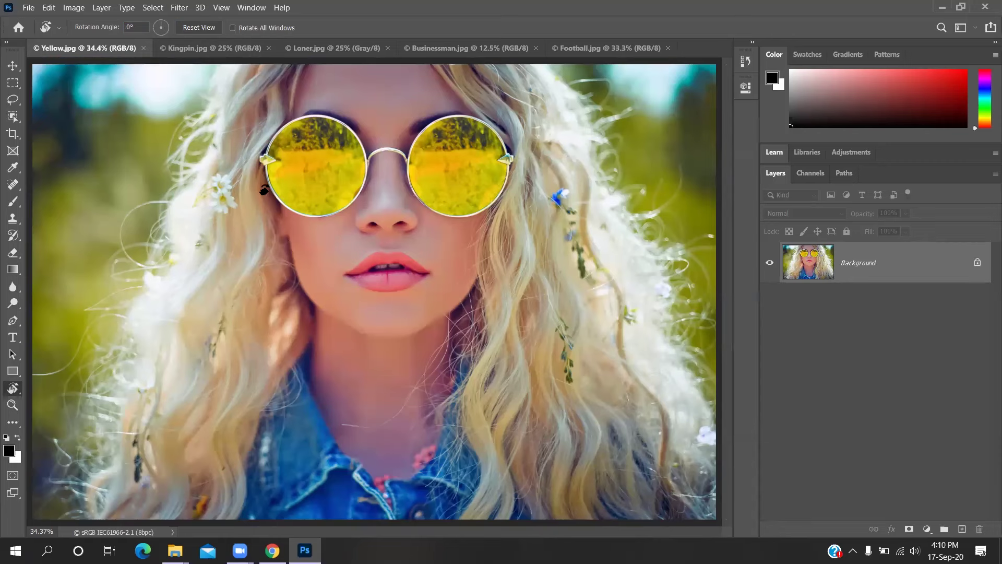
{"action": "left_click_drag", "start_coordinate": [281, 199], "coordinate": [317, 333]}
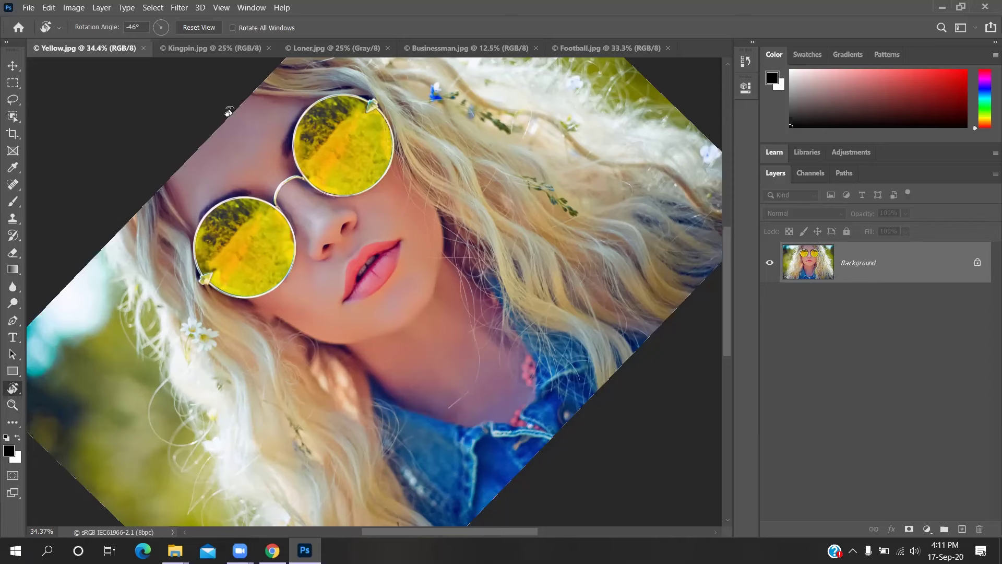
{"action": "left_click", "coordinate": [203, 28]}
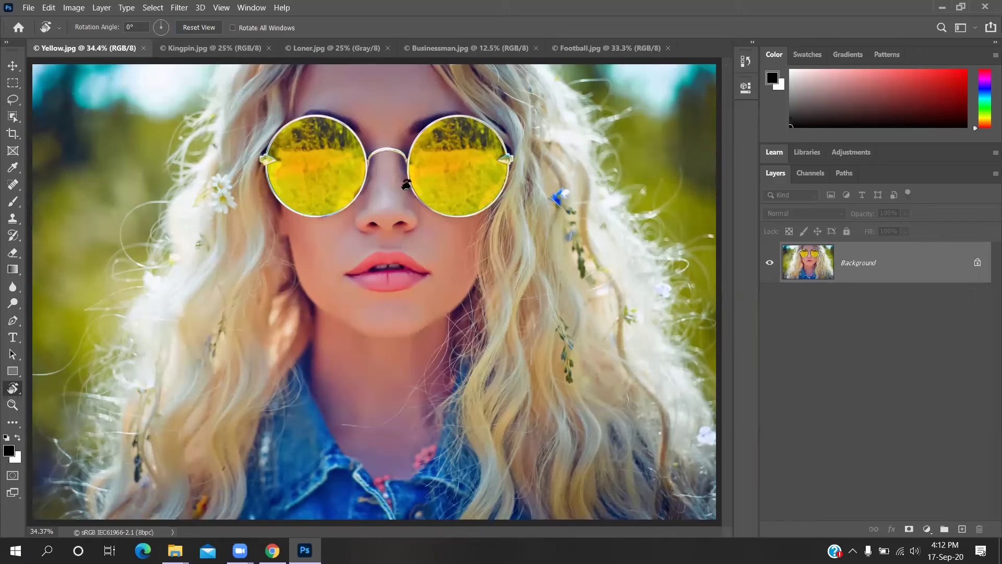
- Activate the Rectangular Marquee tool and switch to the Kingpin.jpg document
{"action": "left_click", "coordinate": [17, 86]}
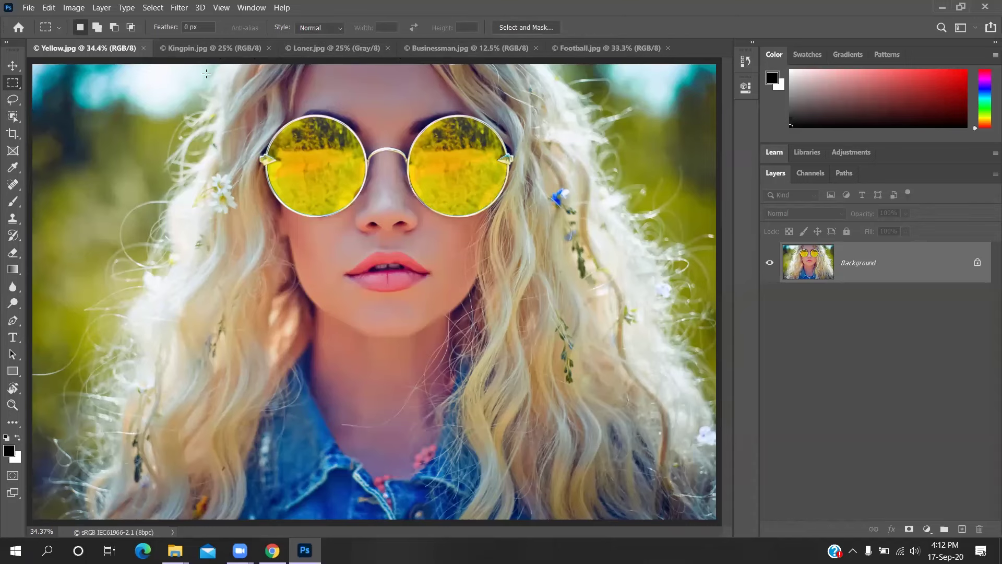
{"action": "left_click", "coordinate": [225, 53]}
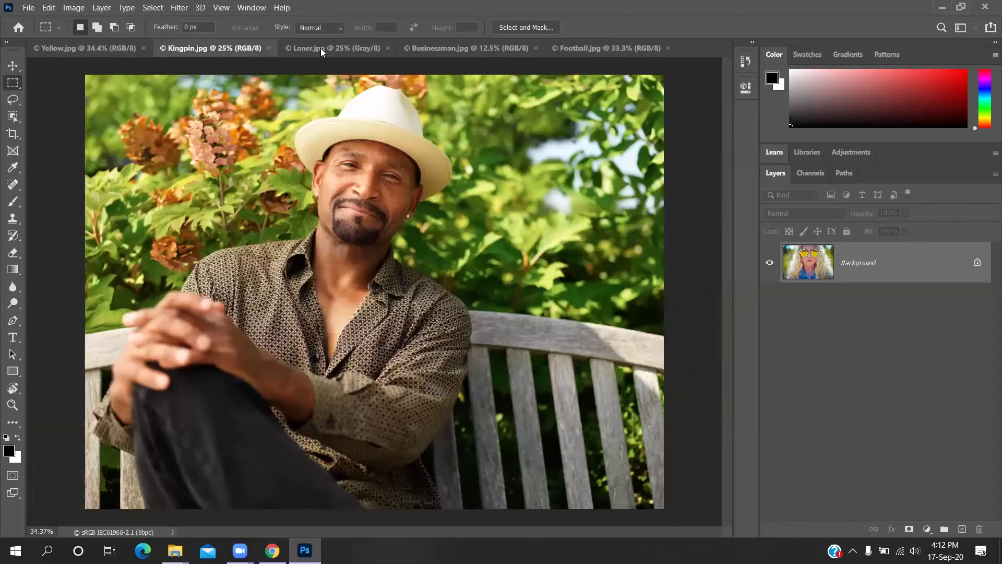
- Go through the open documents up to Football.jpg twice, returning to Yellow.jpg after each round
{"action": "left_click", "coordinate": [321, 48]}
{"action": "left_click", "coordinate": [411, 48]}
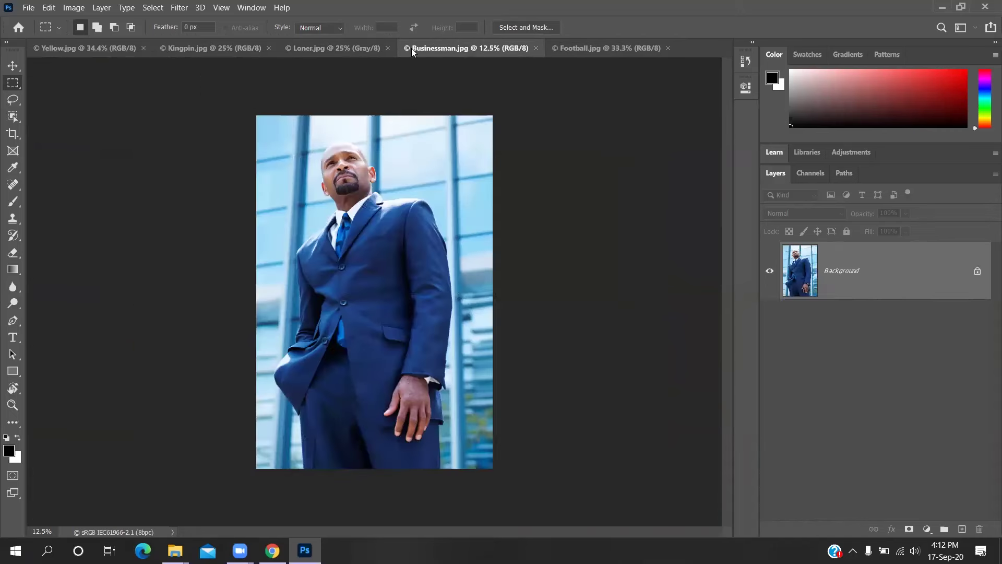
{"action": "key", "text": "ctrl+Tab"}
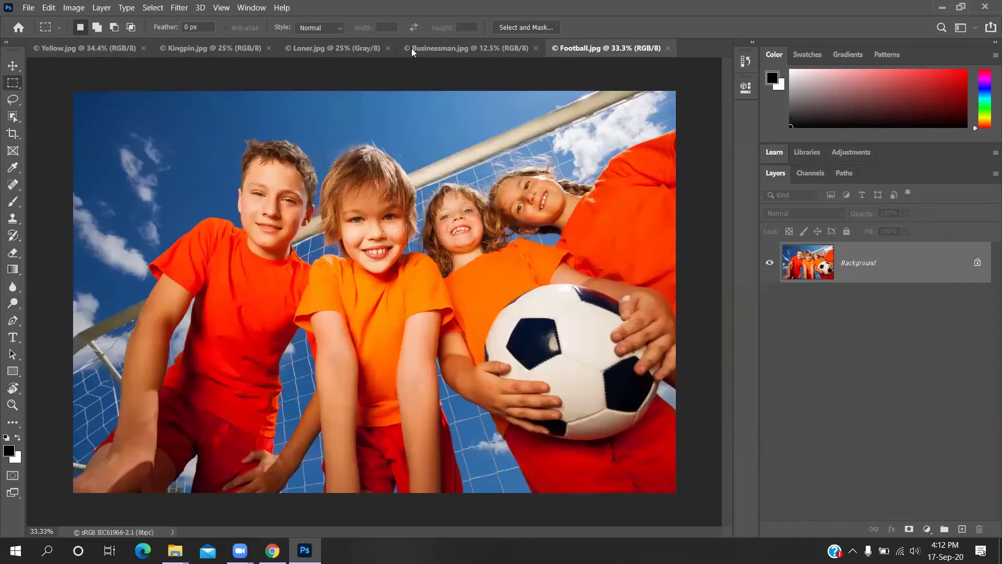
{"action": "left_click", "coordinate": [83, 50]}
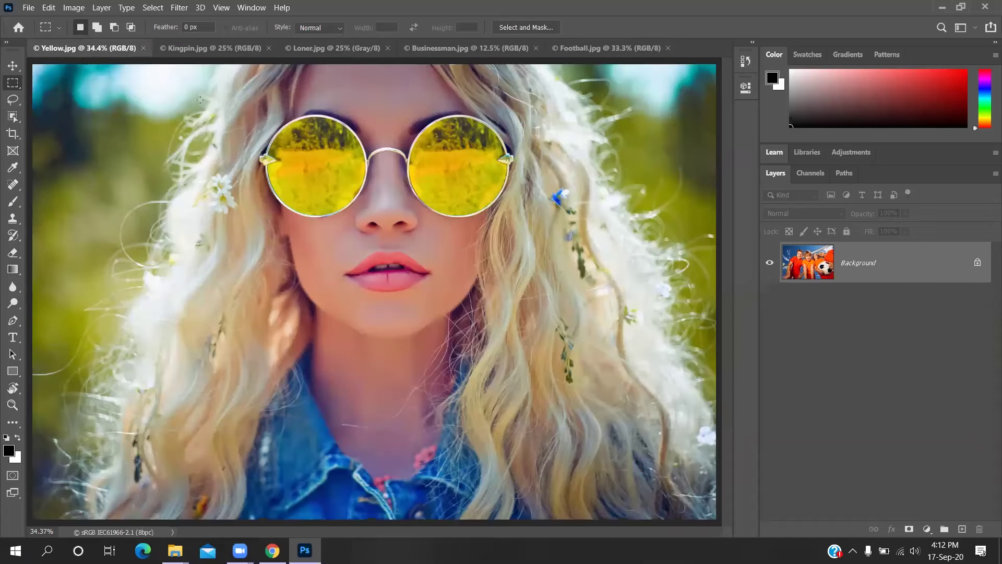
{"action": "left_click", "coordinate": [208, 54]}
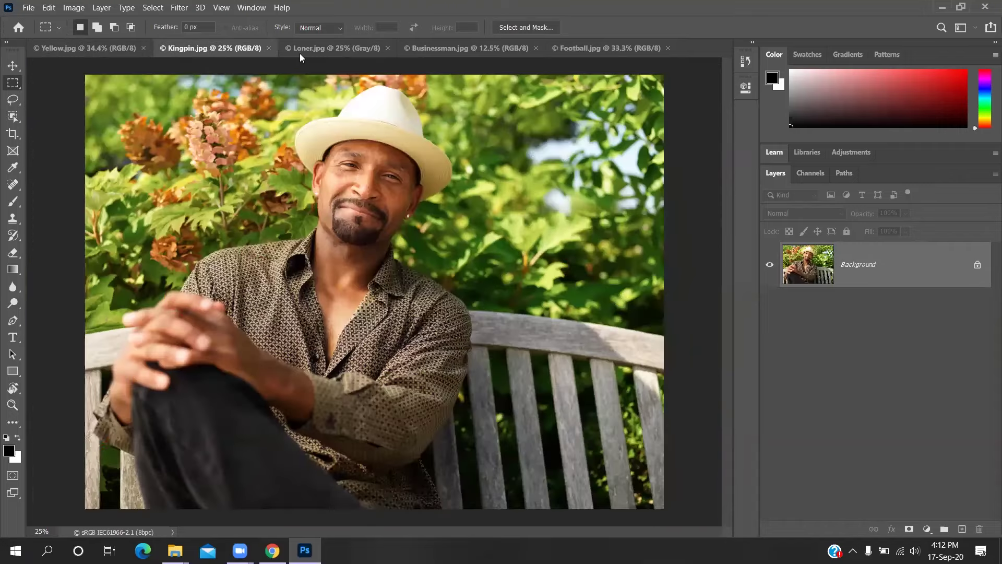
{"action": "left_click", "coordinate": [360, 55]}
{"action": "left_click", "coordinate": [402, 55]}
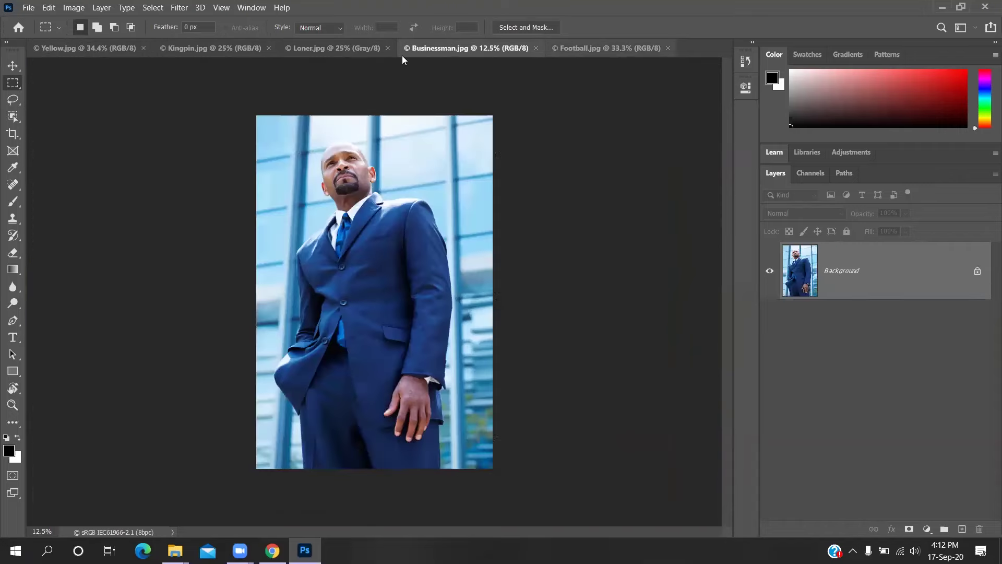
{"action": "key", "text": "ctrl+Tab"}
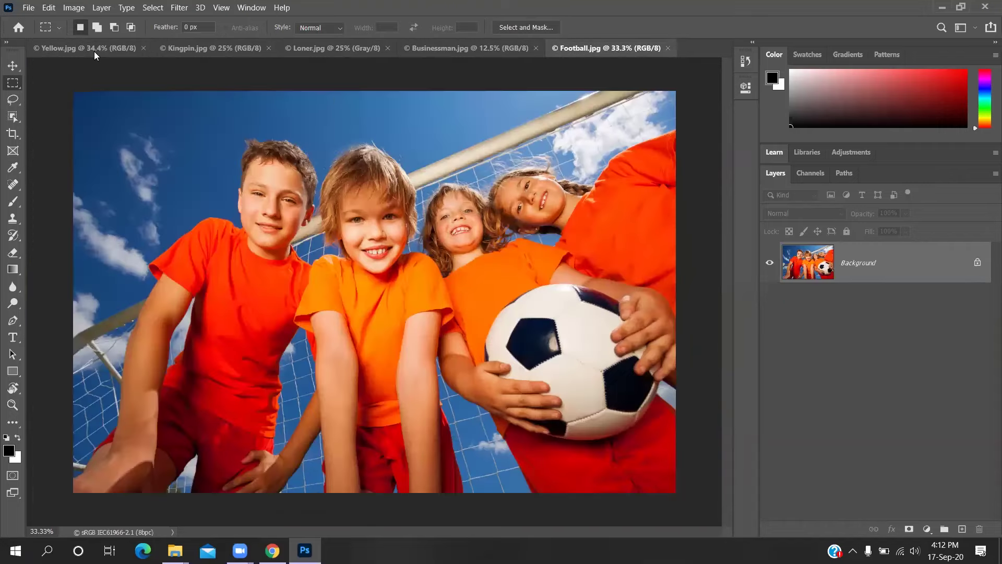
{"action": "left_click", "coordinate": [94, 51]}
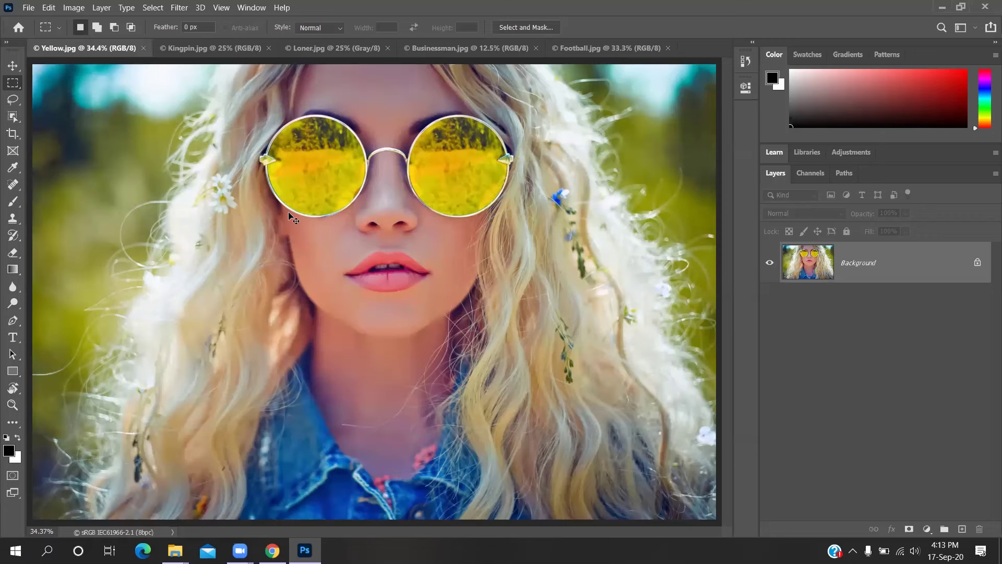
- Cycle forward through the open documents one at a time from Yellow.jpg to Football.jpg
{"action": "key", "text": "ctrl+Tab"}
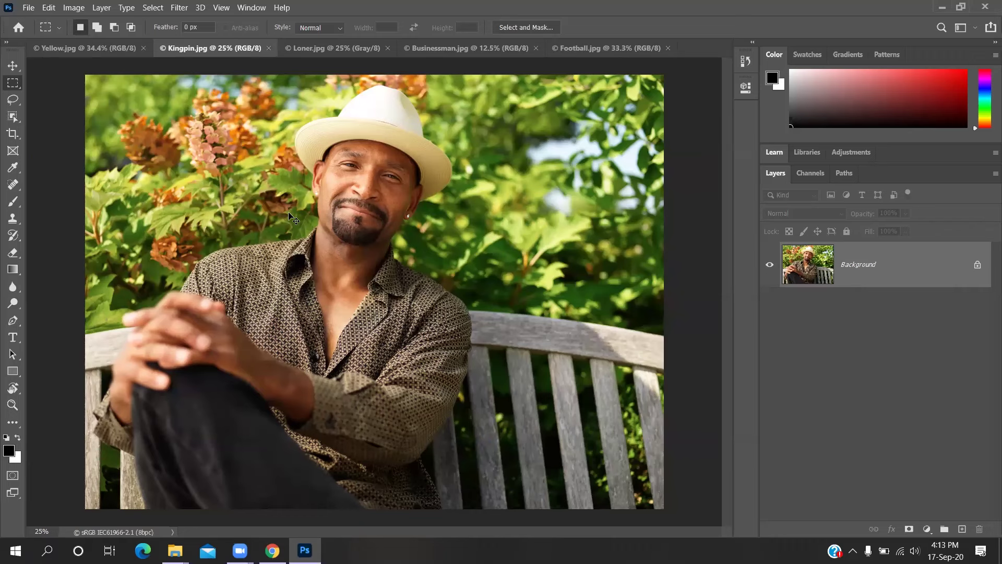
{"action": "key", "text": "ctrl+Tab"}
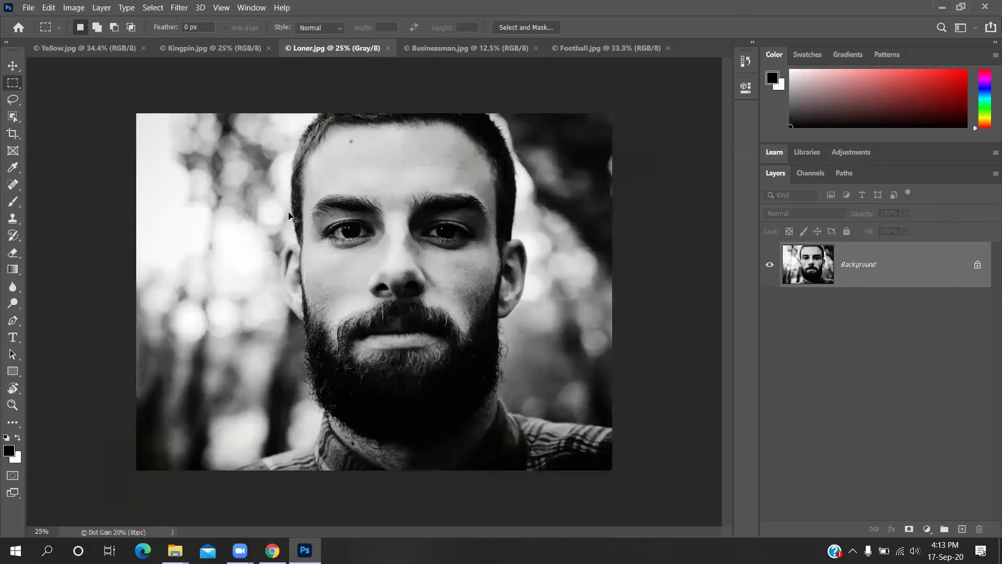
{"action": "key", "text": "ctrl+Tab"}
{"action": "key", "text": "ctrl+Tab"}
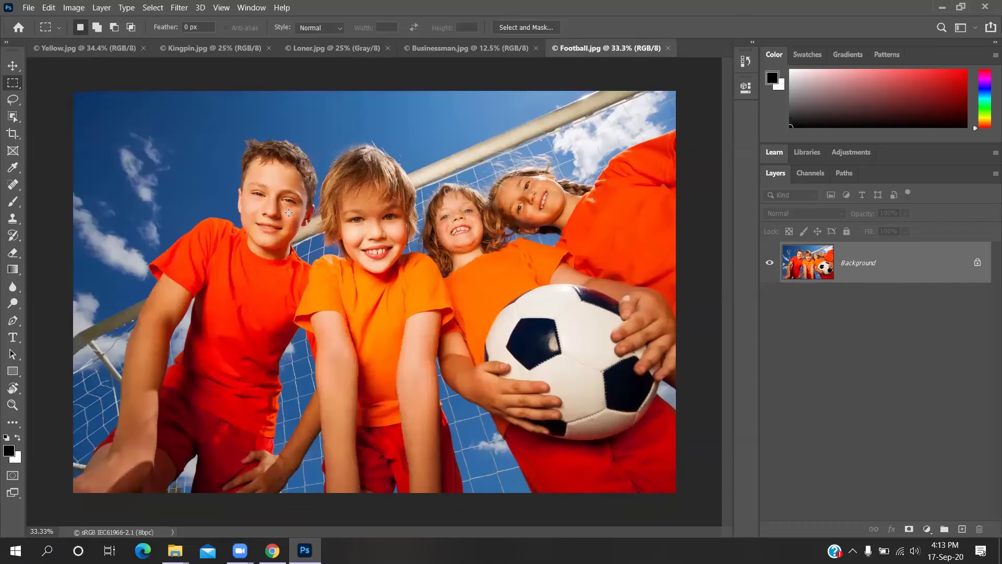
- Cycle backward through the open documents one at a time from Football.jpg to Yellow.jpg
{"action": "key", "text": "ctrl+shift+Tab"}
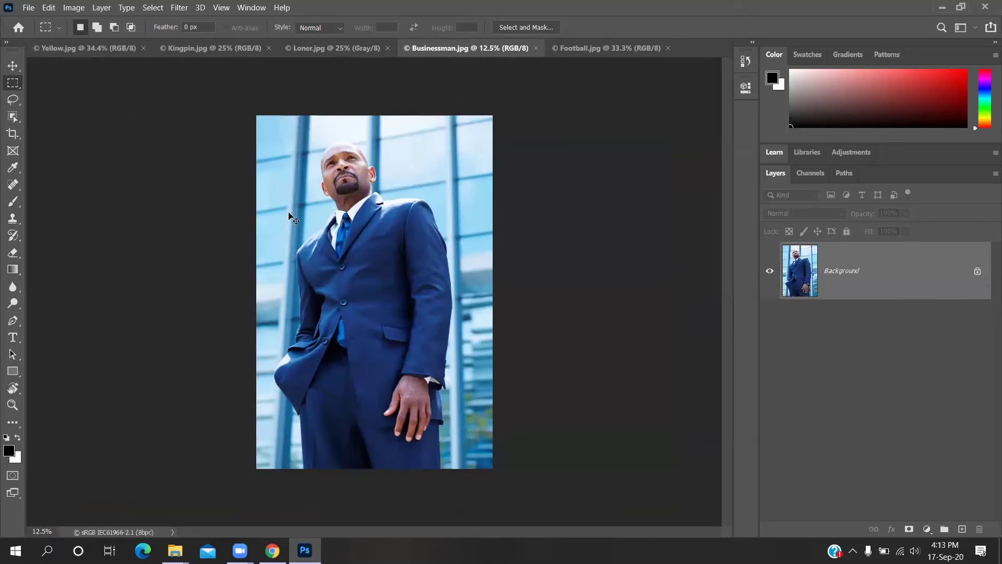
{"action": "key", "text": "ctrl+shift+Tab"}
{"action": "key", "text": "ctrl+shift+Tab"}
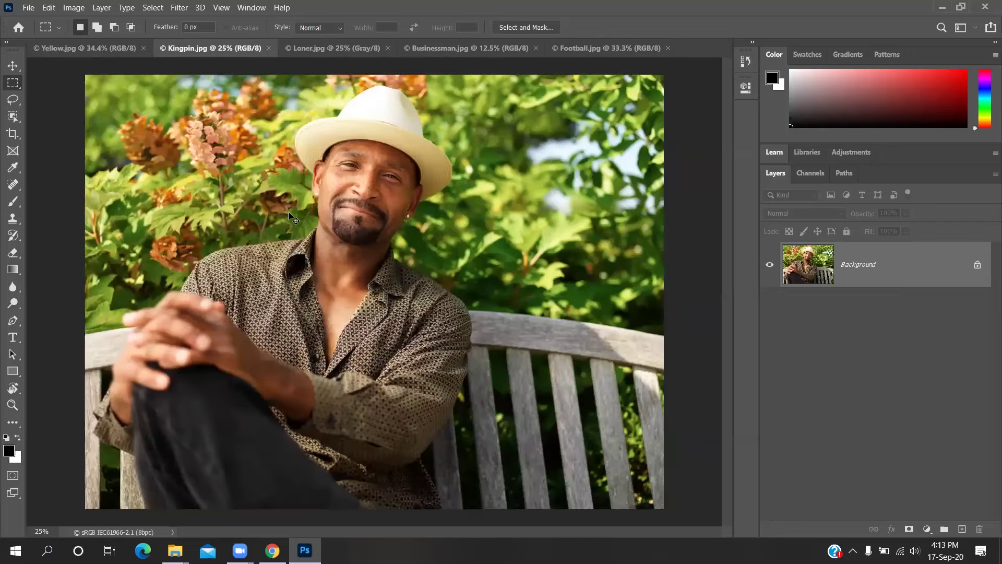
{"action": "key", "text": "ctrl+shift+Tab"}
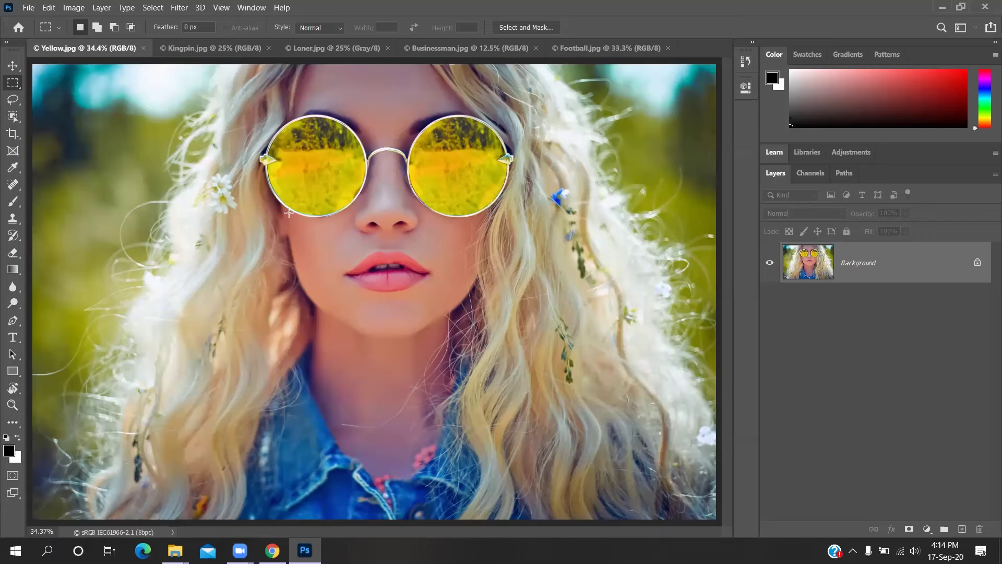
- Alternate between Kingpin.jpg and Yellow.jpg, ending on Kingpin.jpg, and fit its whole image in the window
{"action": "left_click", "coordinate": [198, 46]}
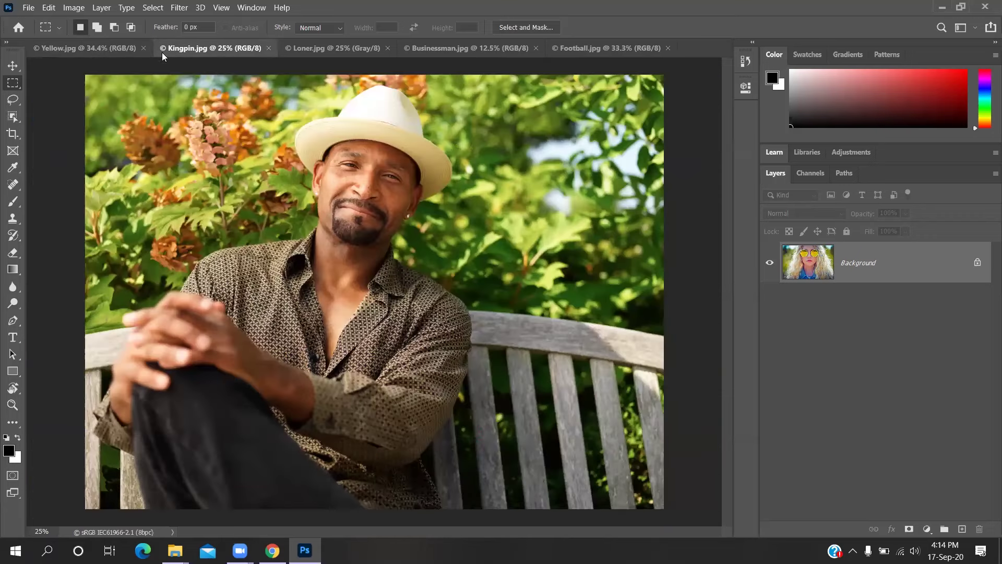
{"action": "left_click", "coordinate": [102, 49]}
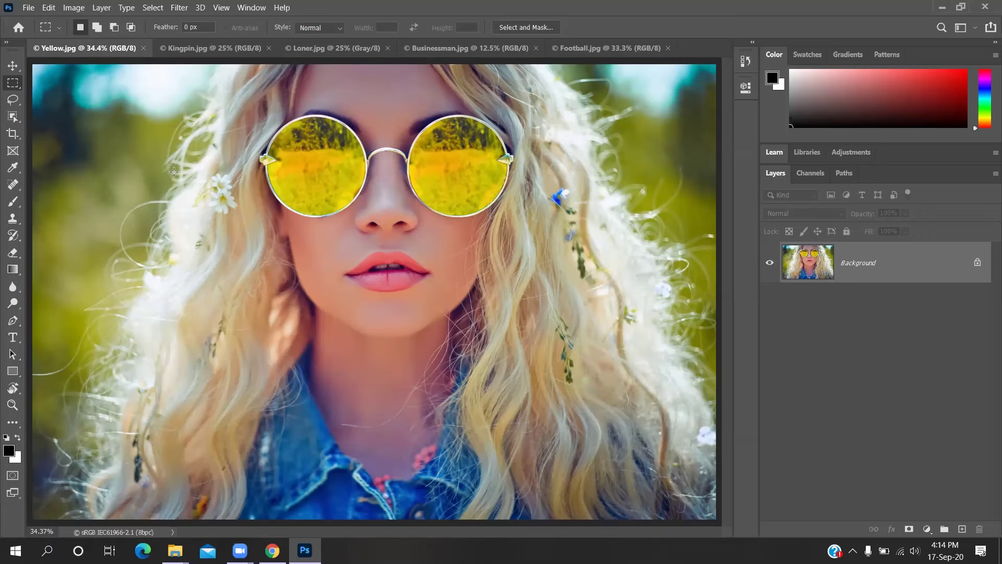
{"action": "left_click", "coordinate": [208, 46]}
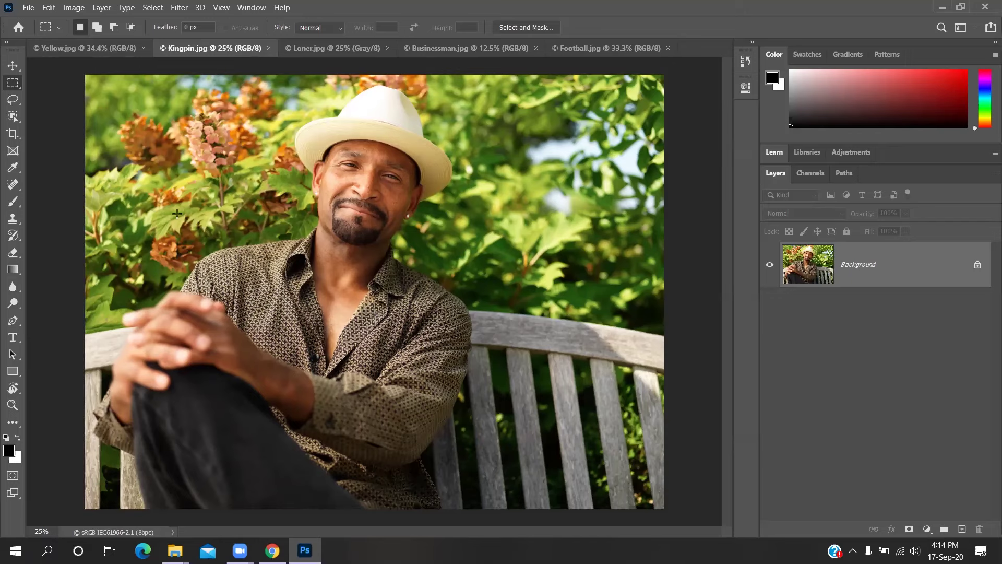
{"action": "key", "text": "ctrl+plus"}
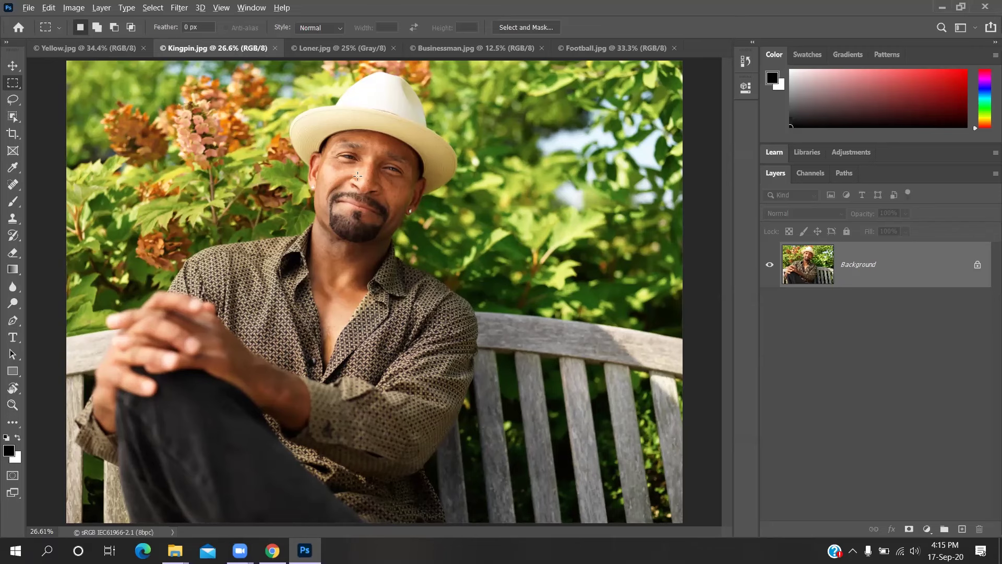
- Zoom in on the man's eye to pixel level at about 868% and zoom back out to about 40%
{"action": "scroll", "coordinate": [358, 176], "scroll_direction": "up", "scroll_amount": 5}
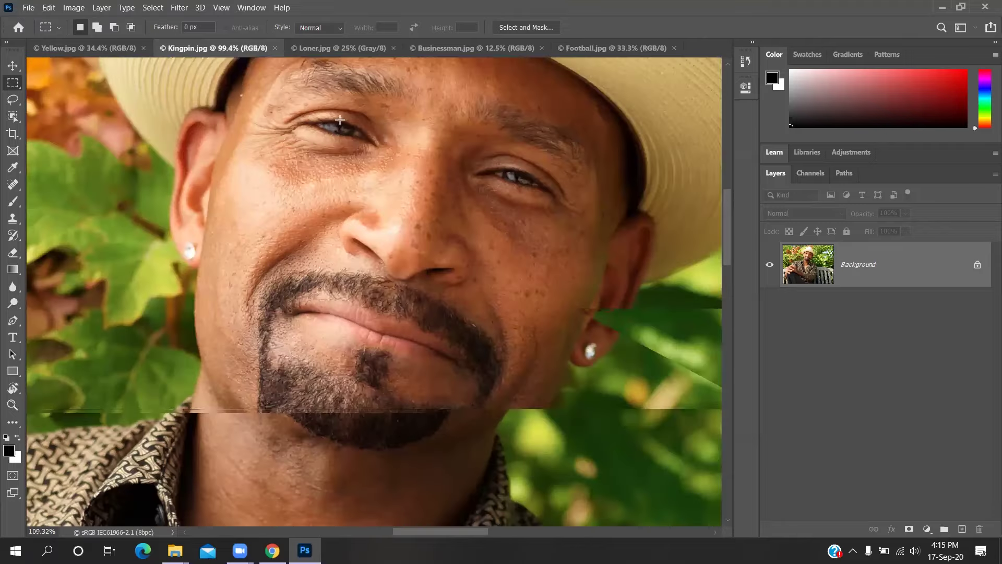
{"action": "scroll", "coordinate": [340, 119], "scroll_direction": "up", "scroll_amount": 8}
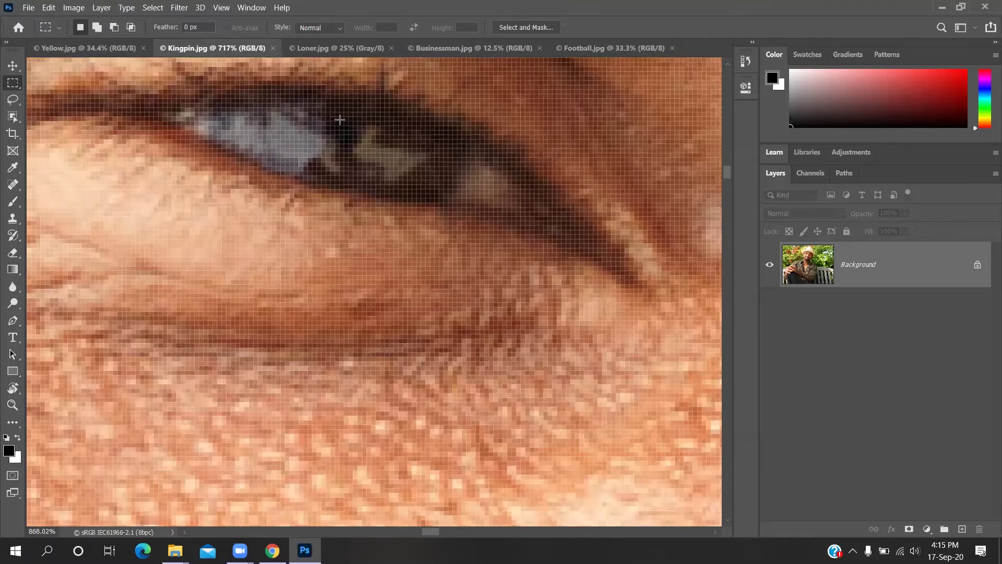
{"action": "scroll", "coordinate": [340, 120], "scroll_direction": "down", "scroll_amount": 10}
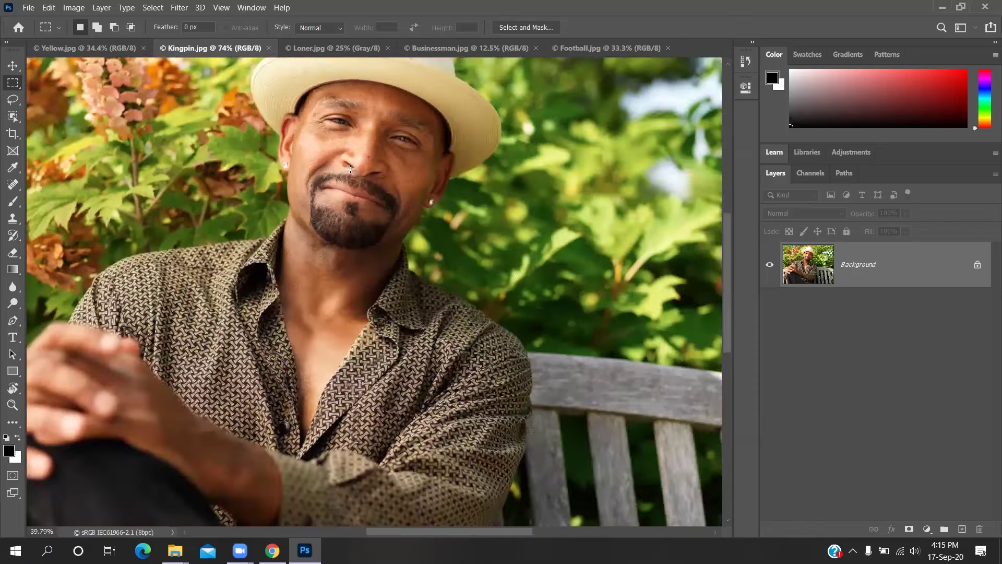
- Zoom in and out around each of the man's eyes, finishing with the whole image in view at about 26.6%
{"action": "scroll", "coordinate": [365, 238], "scroll_direction": "up", "scroll_amount": 8}
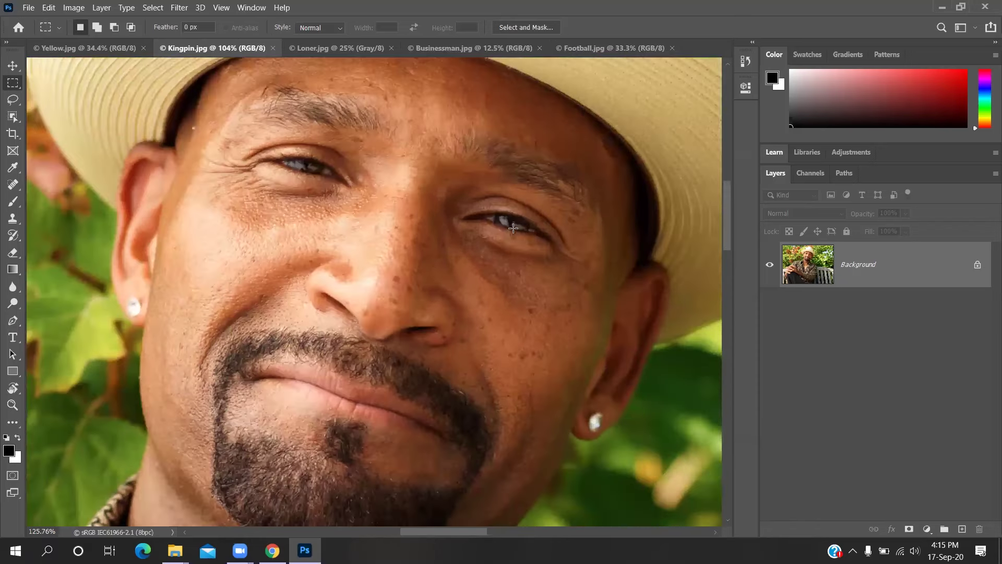
{"action": "scroll", "coordinate": [514, 228], "scroll_direction": "down", "scroll_amount": 5}
{"action": "scroll", "coordinate": [403, 191], "scroll_direction": "up", "scroll_amount": 1}
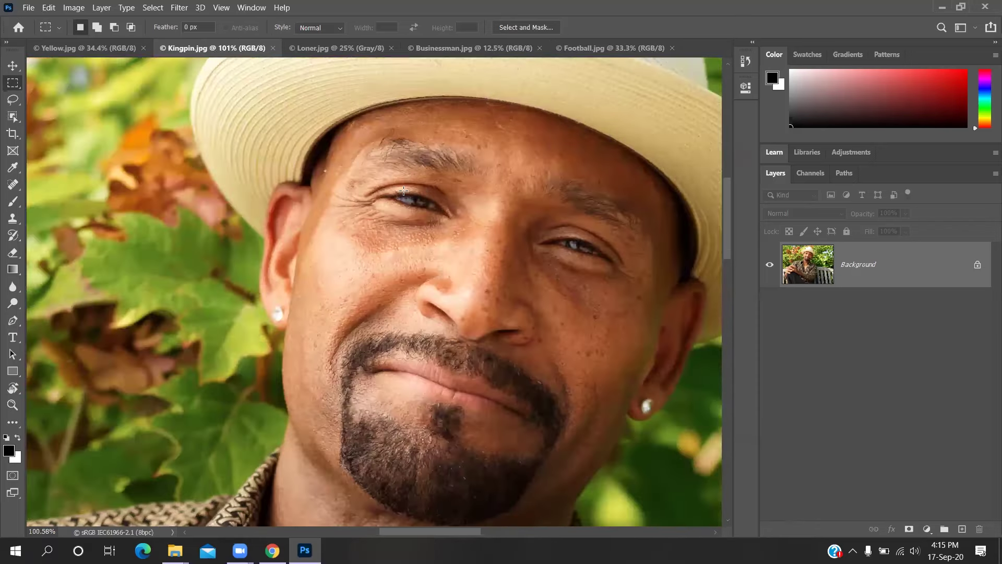
{"action": "scroll", "coordinate": [404, 191], "scroll_direction": "up", "scroll_amount": 3}
{"action": "scroll", "coordinate": [503, 210], "scroll_direction": "down", "scroll_amount": 4}
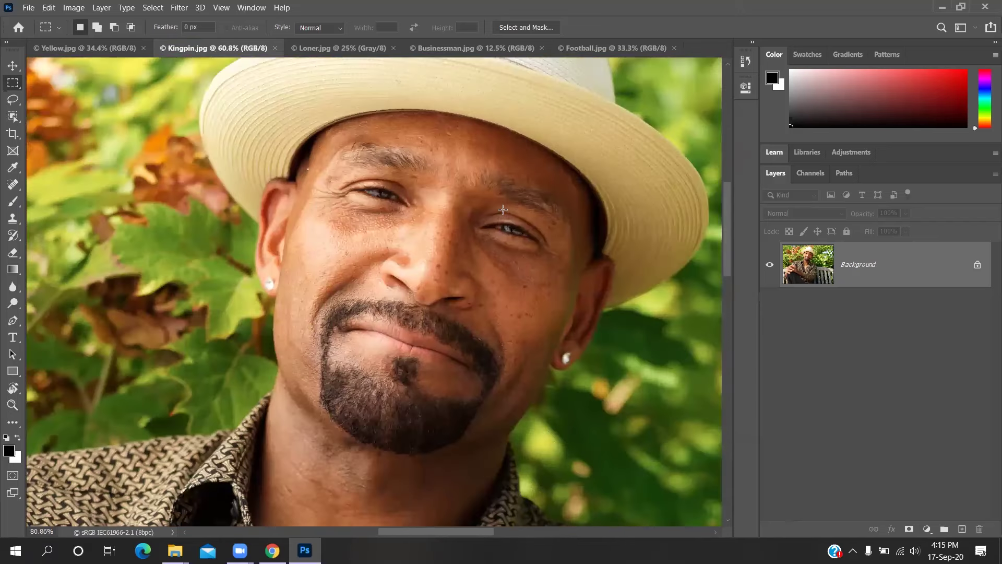
{"action": "scroll", "coordinate": [502, 209], "scroll_direction": "down", "scroll_amount": 2}
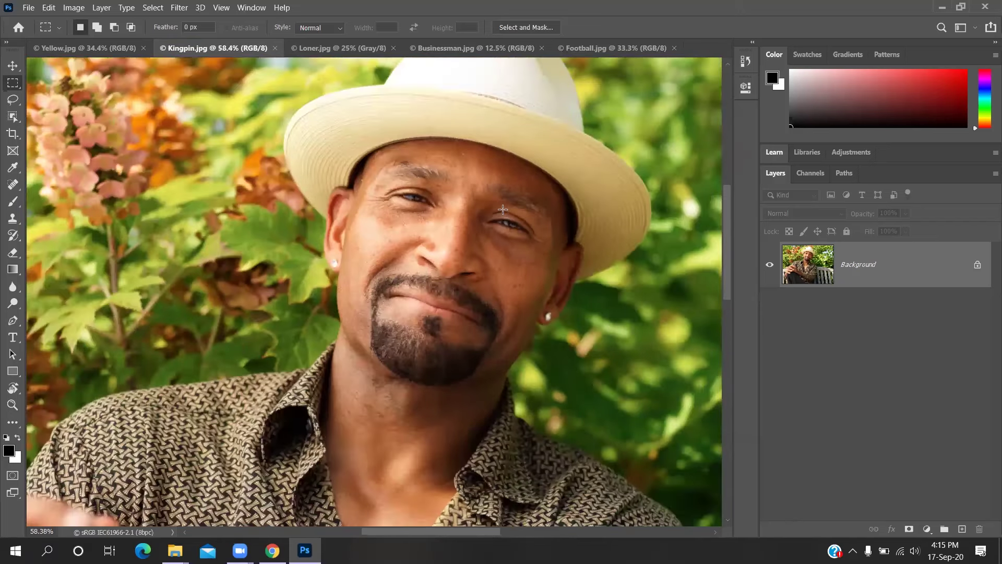
{"action": "scroll", "coordinate": [480, 219], "scroll_direction": "down", "scroll_amount": 3}
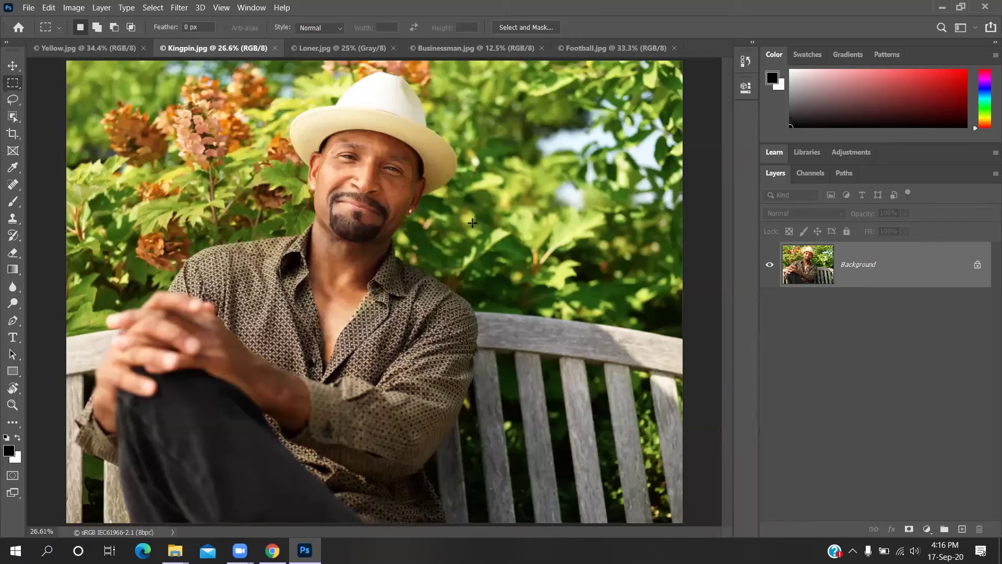
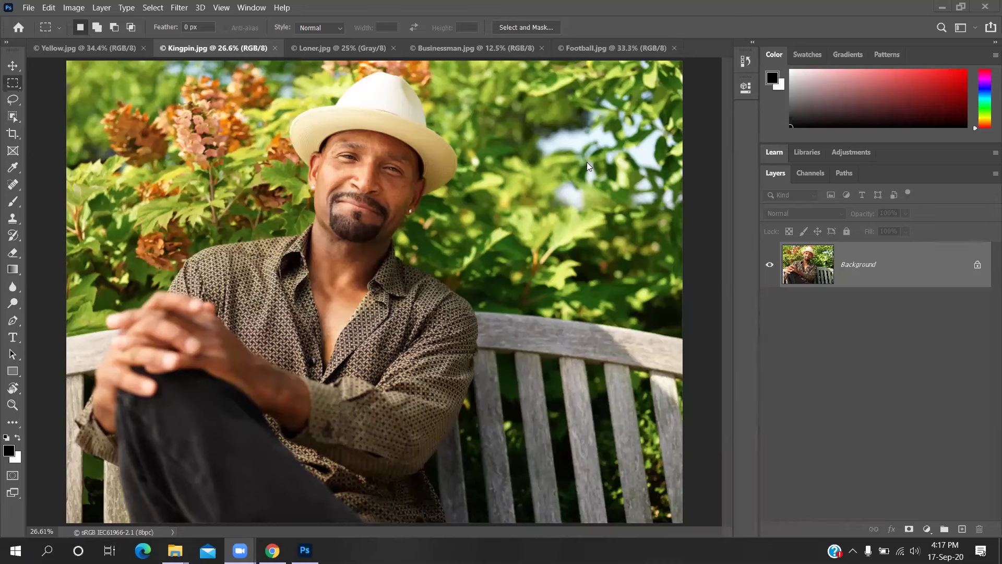
- Zoom in on the man's other eye to about 260% and zoom back out to about 41%
{"action": "left_click", "coordinate": [458, 247]}
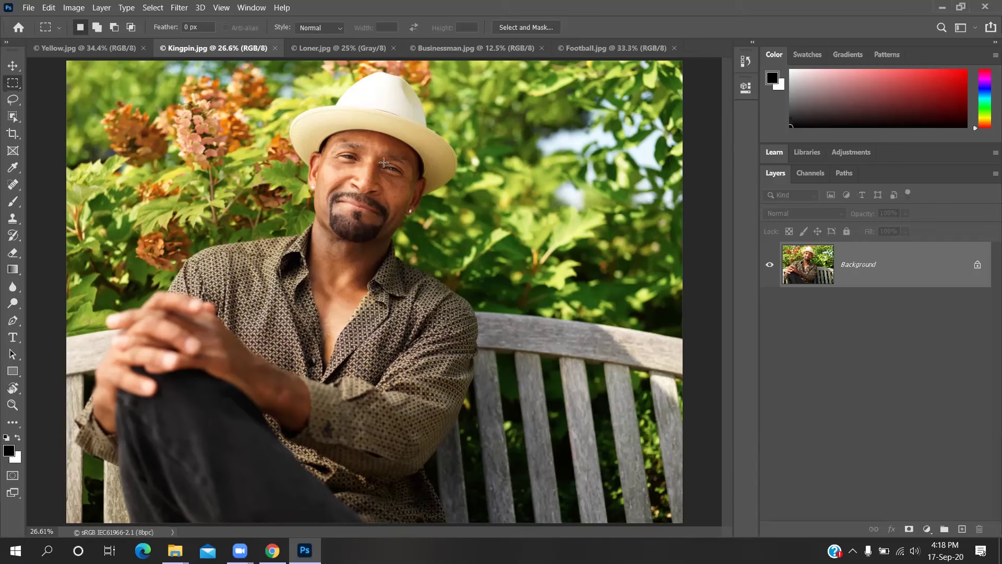
{"action": "scroll", "coordinate": [394, 170], "scroll_direction": "up", "scroll_amount": 4}
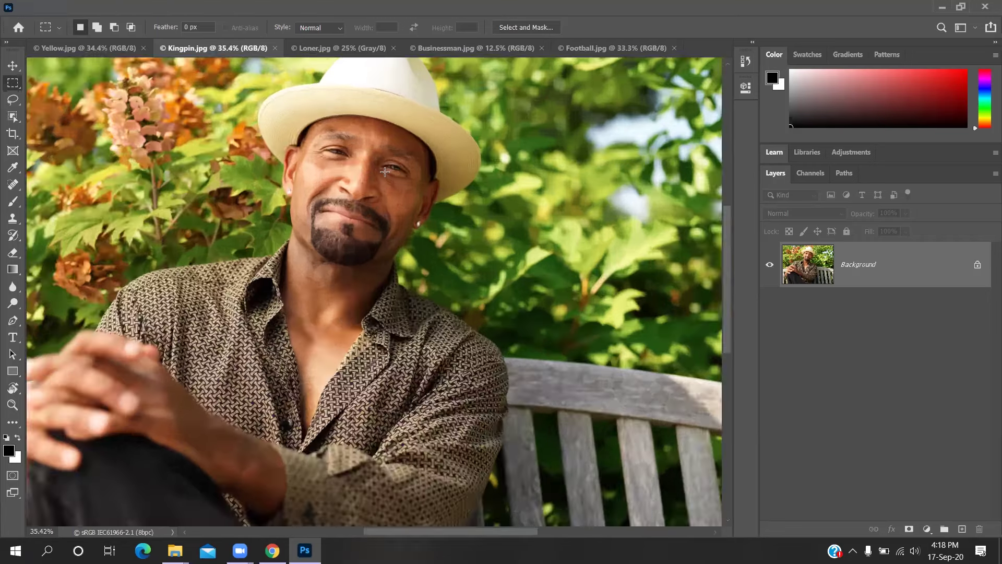
{"action": "scroll", "coordinate": [388, 170], "scroll_direction": "down", "scroll_amount": 4}
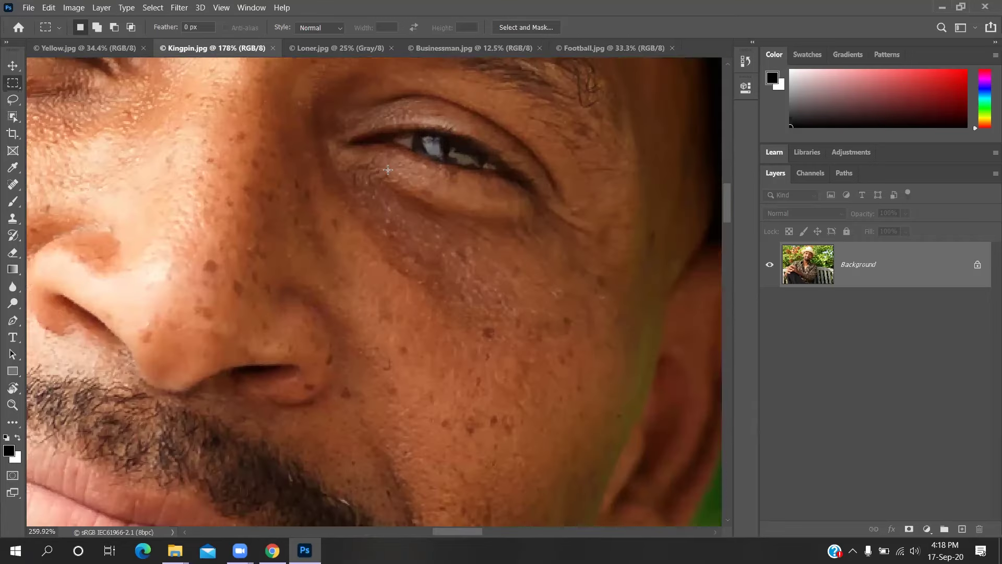
{"action": "scroll", "coordinate": [388, 170], "scroll_direction": "down", "scroll_amount": 3}
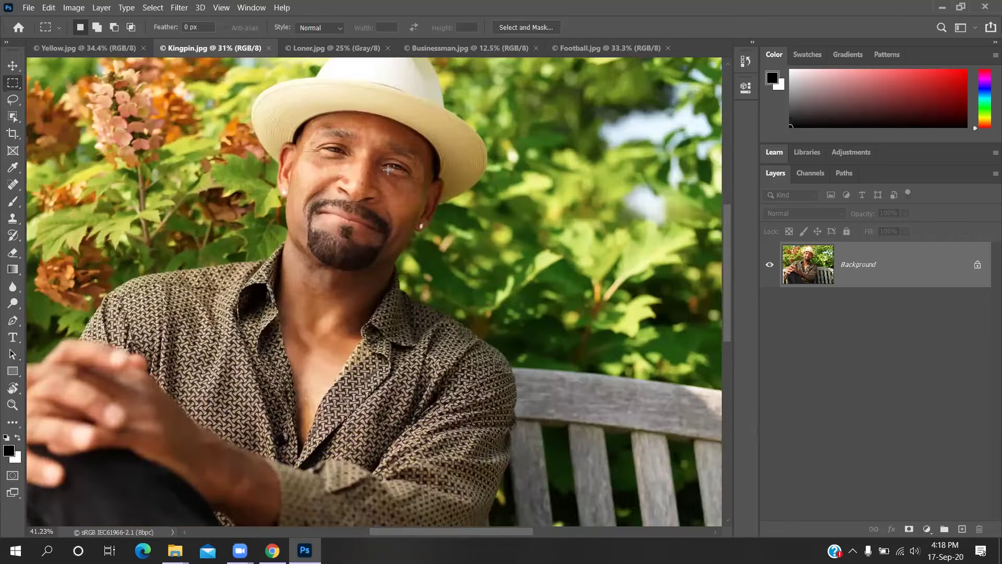
- Zoom in and out repeatedly on the man's ear and earring, centring the zoom on the spot being inspected
{"action": "scroll", "coordinate": [515, 218], "scroll_direction": "up", "scroll_amount": 6}
{"action": "scroll", "coordinate": [432, 203], "scroll_direction": "up", "scroll_amount": 4}
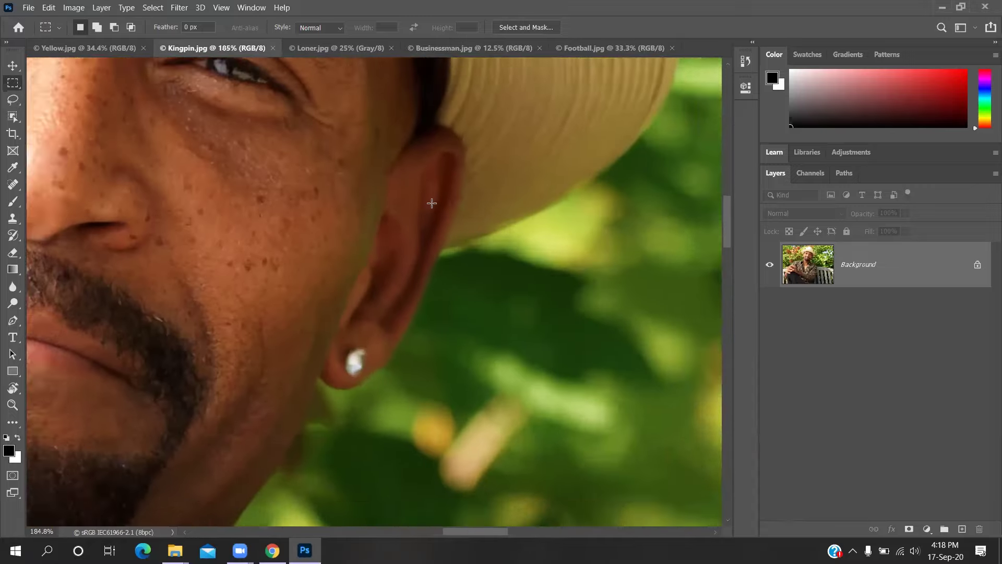
{"action": "scroll", "coordinate": [432, 203], "scroll_direction": "down", "scroll_amount": 1}
{"action": "scroll", "coordinate": [432, 203], "scroll_direction": "down", "scroll_amount": 6}
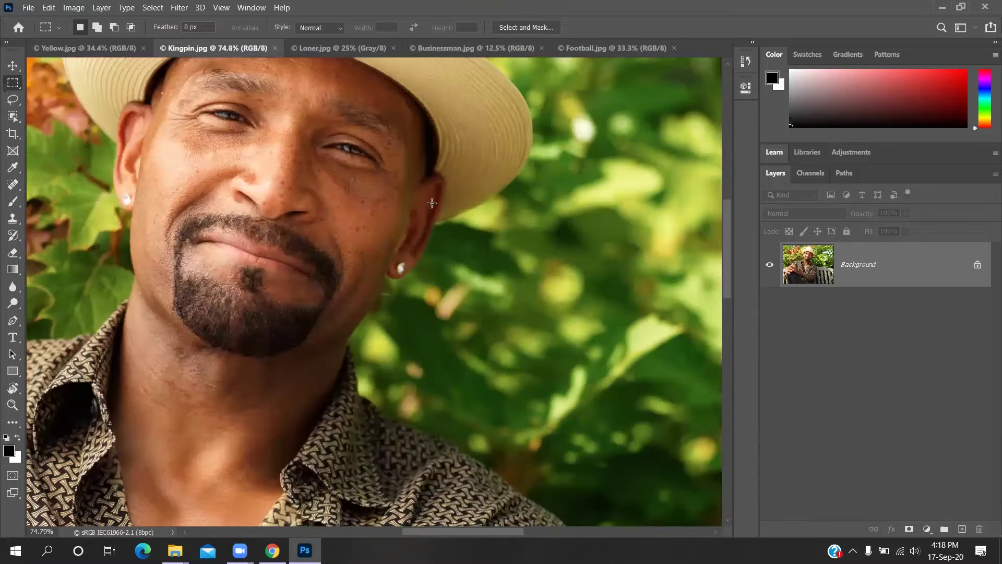
{"action": "scroll", "coordinate": [400, 267], "scroll_direction": "up", "scroll_amount": 5}
{"action": "scroll", "coordinate": [401, 267], "scroll_direction": "up", "scroll_amount": 2}
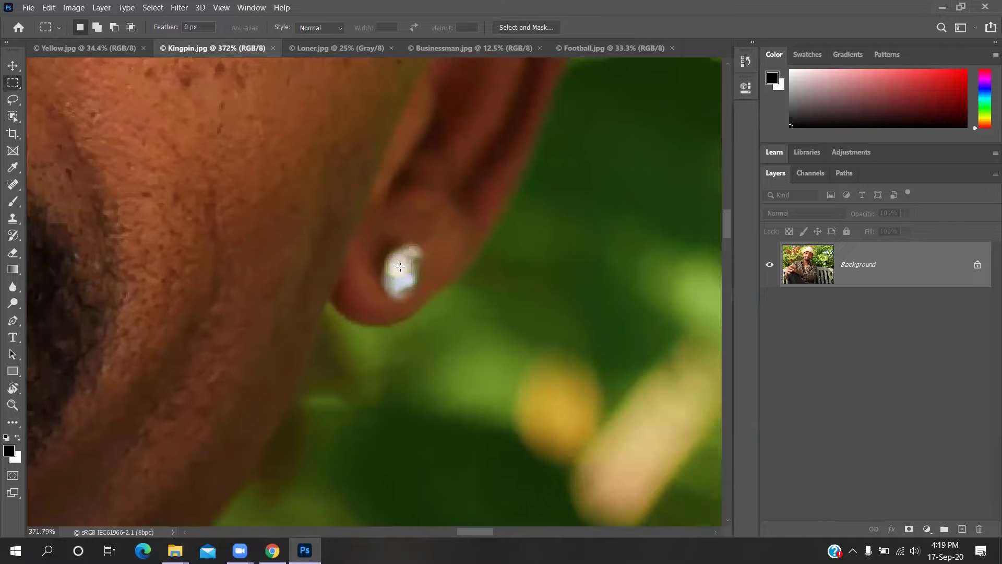
{"action": "scroll", "coordinate": [401, 268], "scroll_direction": "down", "scroll_amount": 6}
{"action": "scroll", "coordinate": [400, 267], "scroll_direction": "down", "scroll_amount": 2}
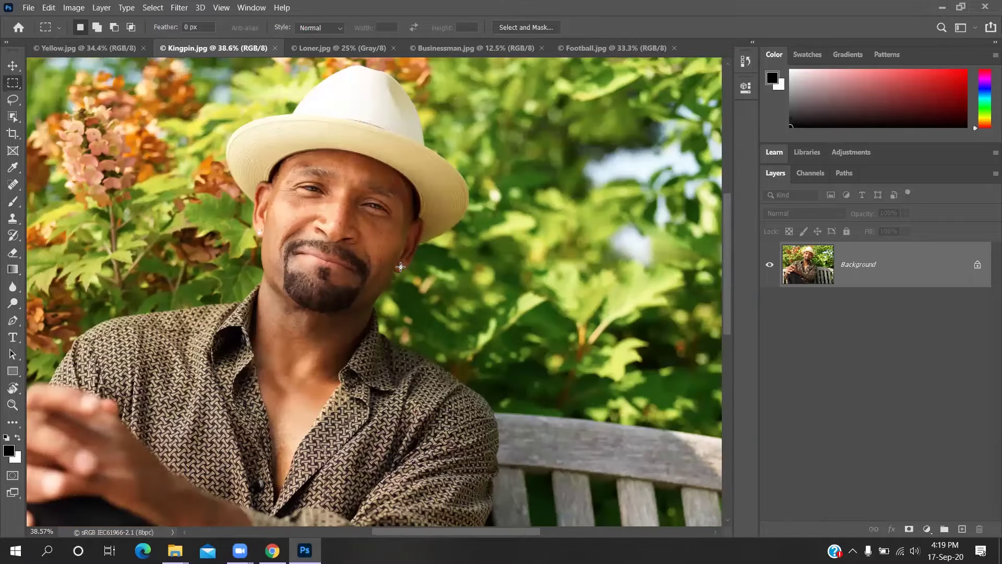
{"action": "scroll", "coordinate": [400, 267], "scroll_direction": "up", "scroll_amount": 6}
{"action": "scroll", "coordinate": [401, 267], "scroll_direction": "down", "scroll_amount": 5}
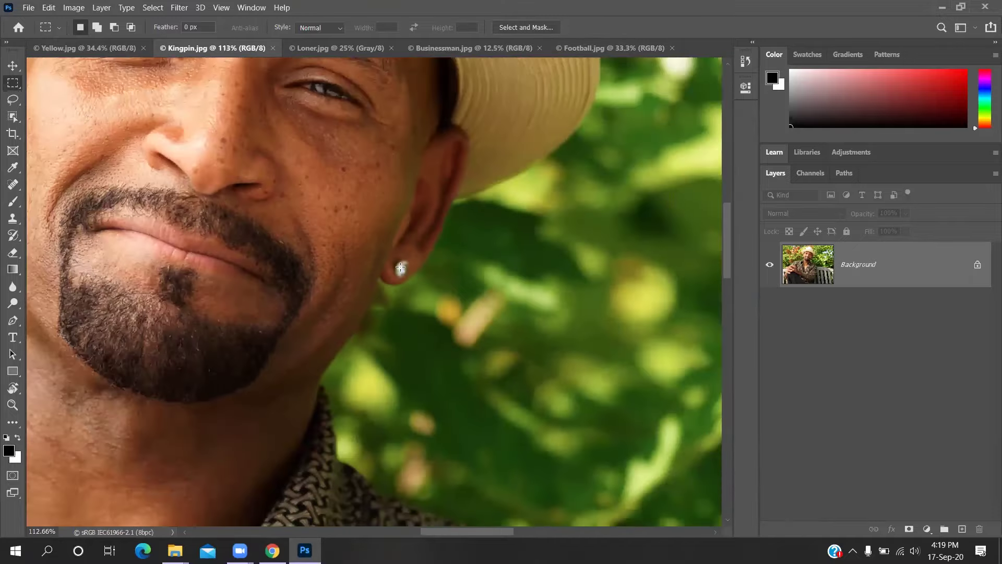
- Zoom in and out around each of the man's two earrings in turn, reaching about 343% on the second one
{"action": "scroll", "coordinate": [401, 267], "scroll_direction": "up", "scroll_amount": 4}
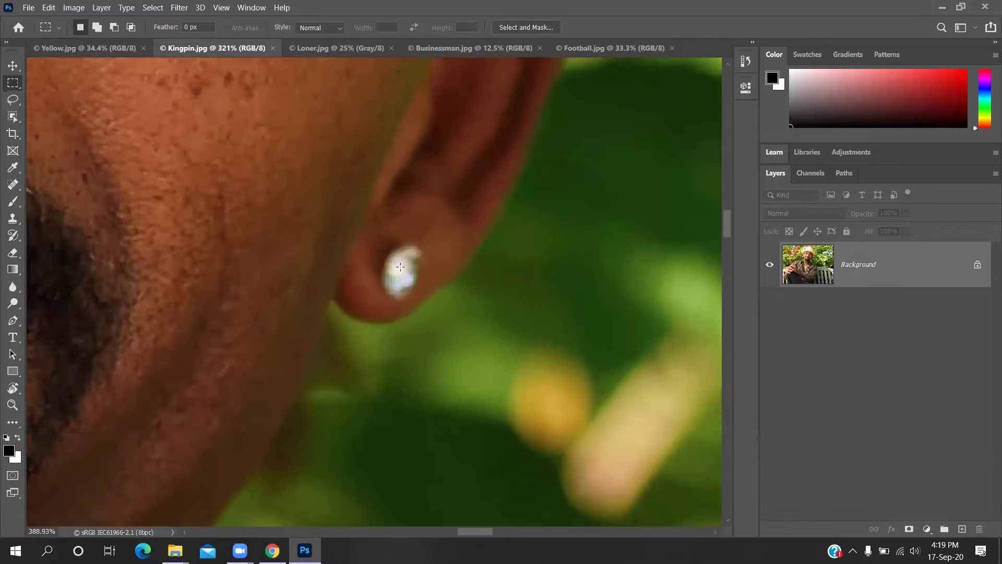
{"action": "scroll", "coordinate": [400, 268], "scroll_direction": "down", "scroll_amount": 3}
{"action": "scroll", "coordinate": [401, 267], "scroll_direction": "down", "scroll_amount": 3}
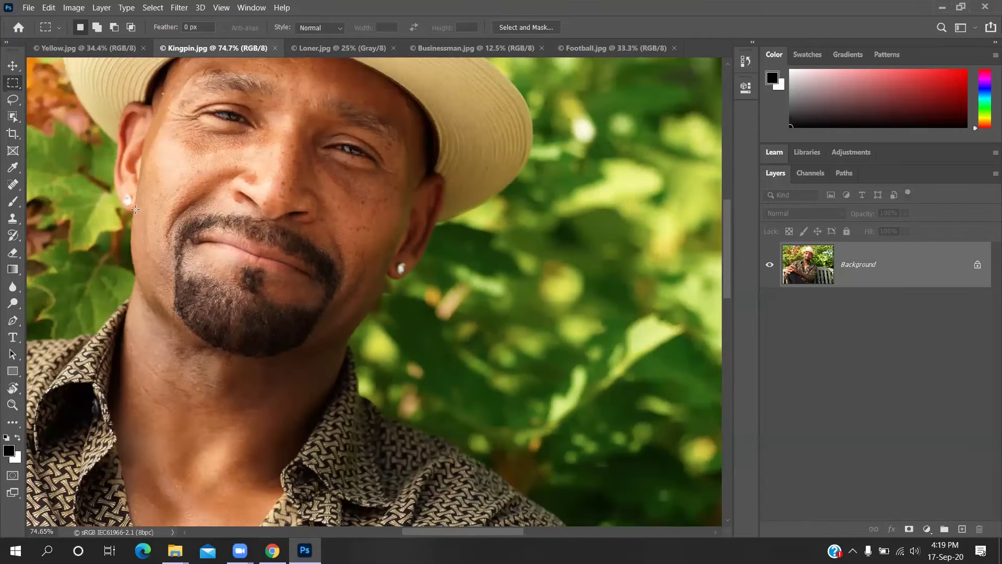
{"action": "scroll", "coordinate": [136, 194], "scroll_direction": "up", "scroll_amount": 2}
{"action": "scroll", "coordinate": [123, 200], "scroll_direction": "up", "scroll_amount": 2}
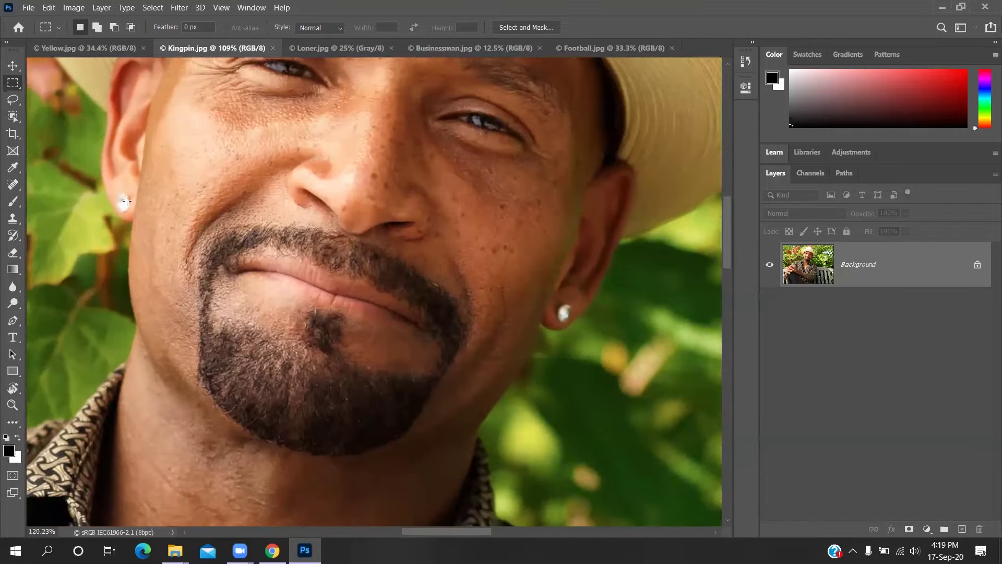
{"action": "scroll", "coordinate": [122, 200], "scroll_direction": "up", "scroll_amount": 3}
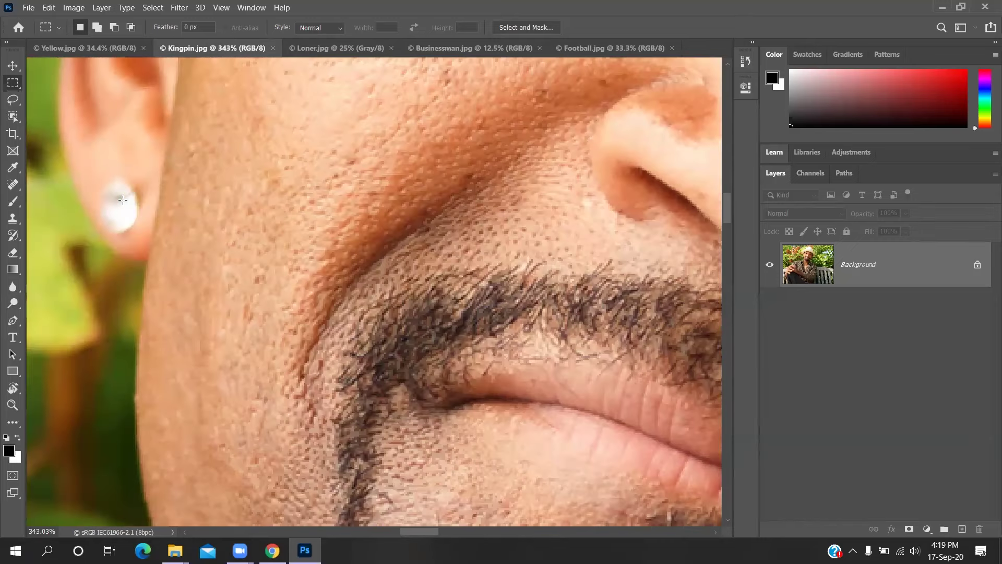
{"action": "scroll", "coordinate": [122, 200], "scroll_direction": "down", "scroll_amount": 5}
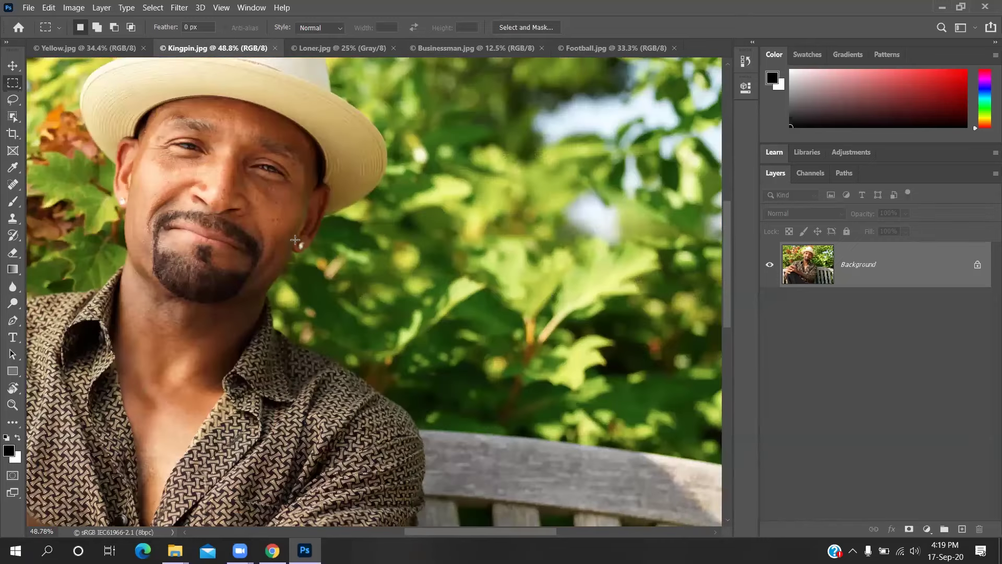
- Zoom in on the earring beside the green background to about 271%, and fit the whole image in view
{"action": "scroll", "coordinate": [299, 243], "scroll_direction": "up", "scroll_amount": 5}
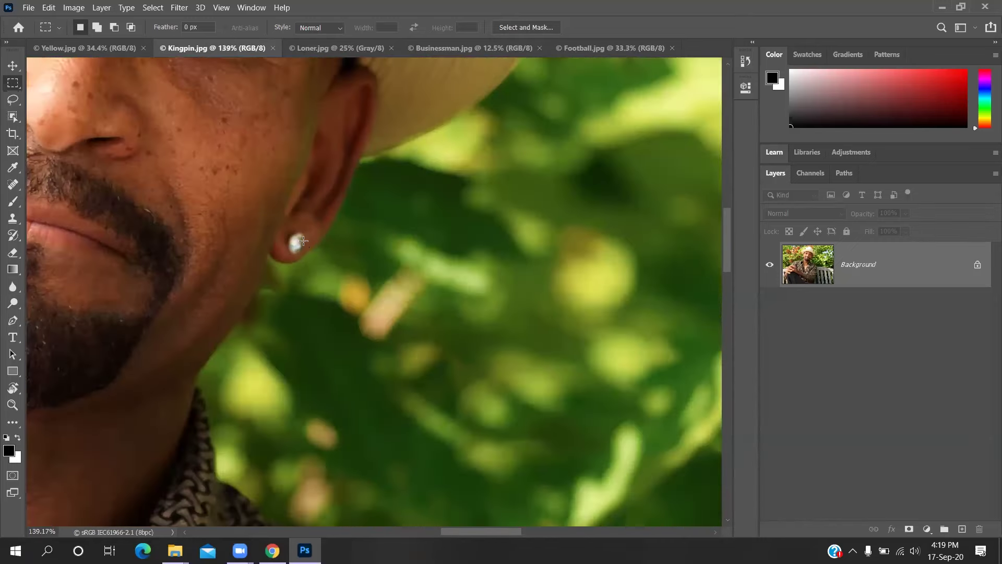
{"action": "scroll", "coordinate": [301, 241], "scroll_direction": "up", "scroll_amount": 1}
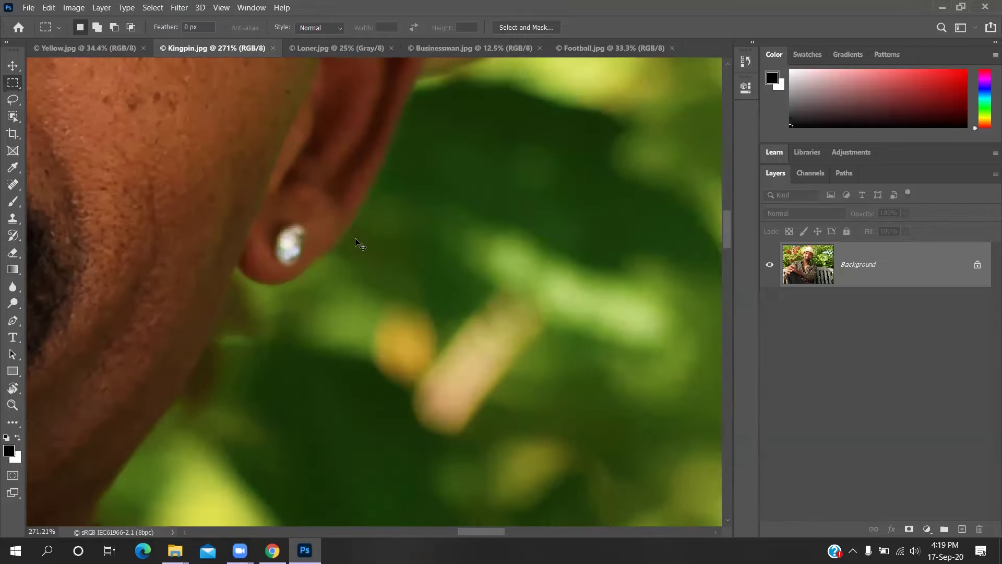
{"action": "key", "text": "ctrl+0"}
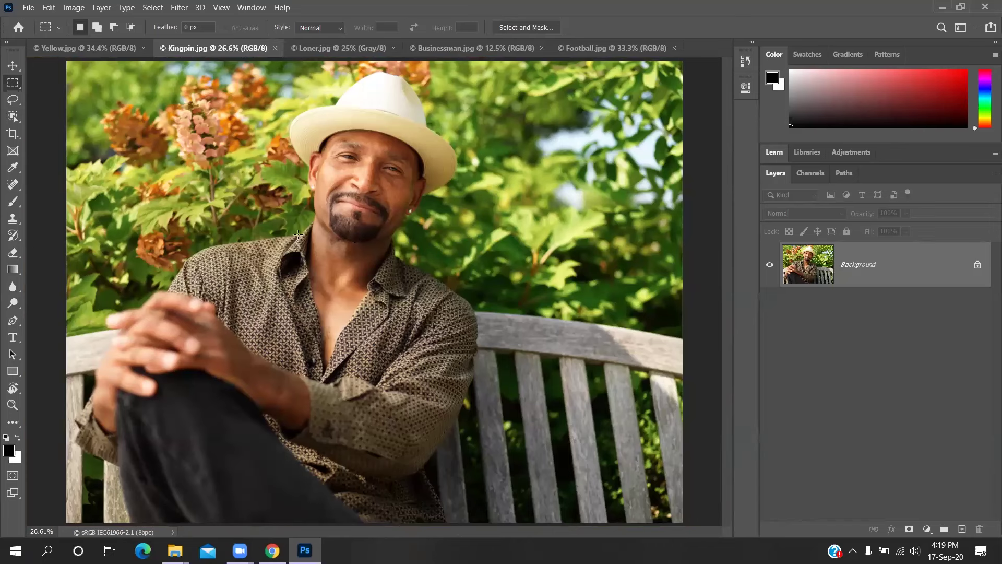
- Switch to the Loner.jpg document and enlarge it to fill the view at about 32.3%
{"action": "left_click", "coordinate": [351, 47]}
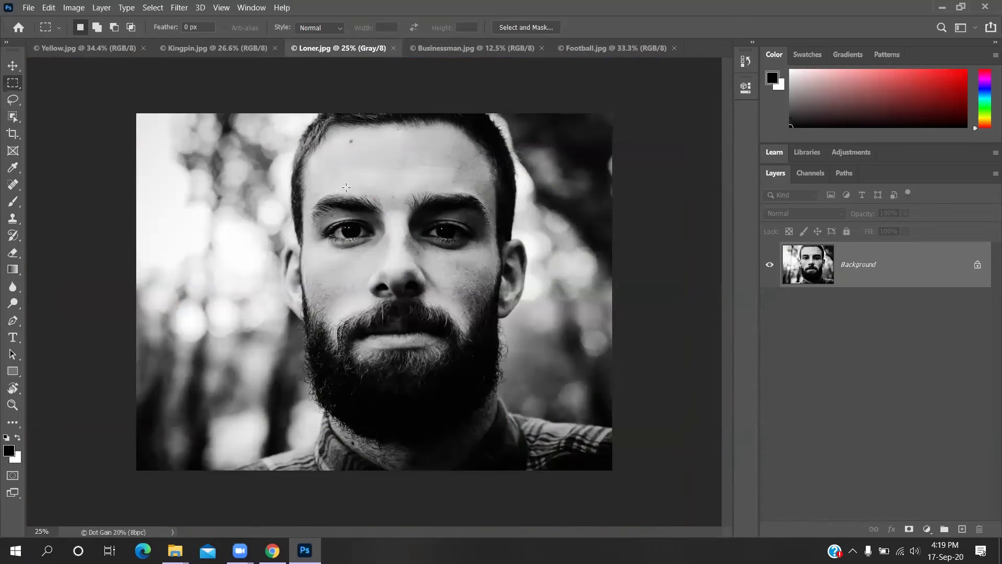
{"action": "scroll", "coordinate": [346, 187], "scroll_direction": "up", "scroll_amount": 2}
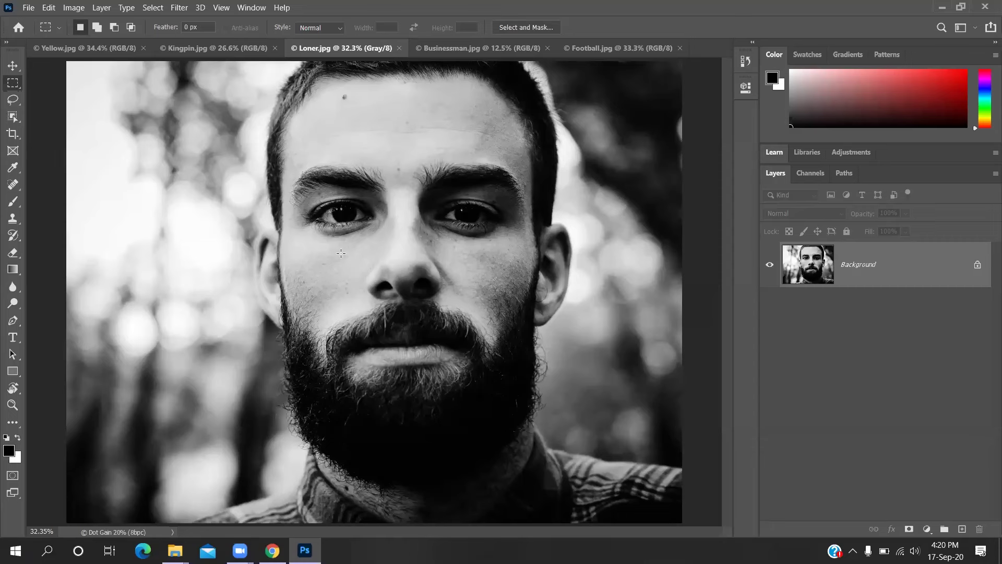
- Tilt the Loner.jpg canvas clockwise with the Rotate View tool, return it upright and reactivate the Rectangular Marquee tool
{"action": "left_click", "coordinate": [15, 389]}
{"action": "key", "text": "r"}
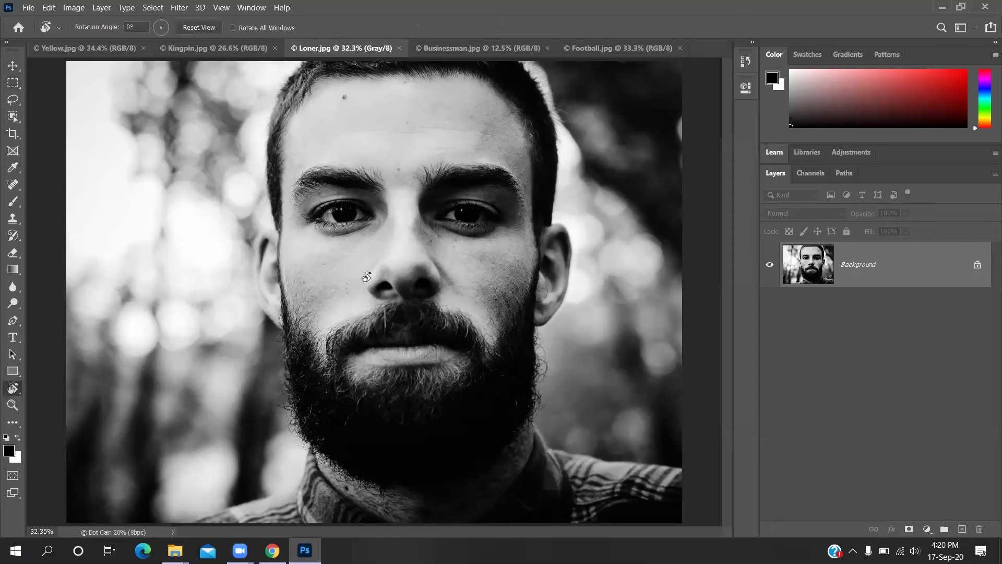
{"action": "left_click_drag", "start_coordinate": [386, 237], "coordinate": [419, 245]}
{"action": "key", "text": "h"}
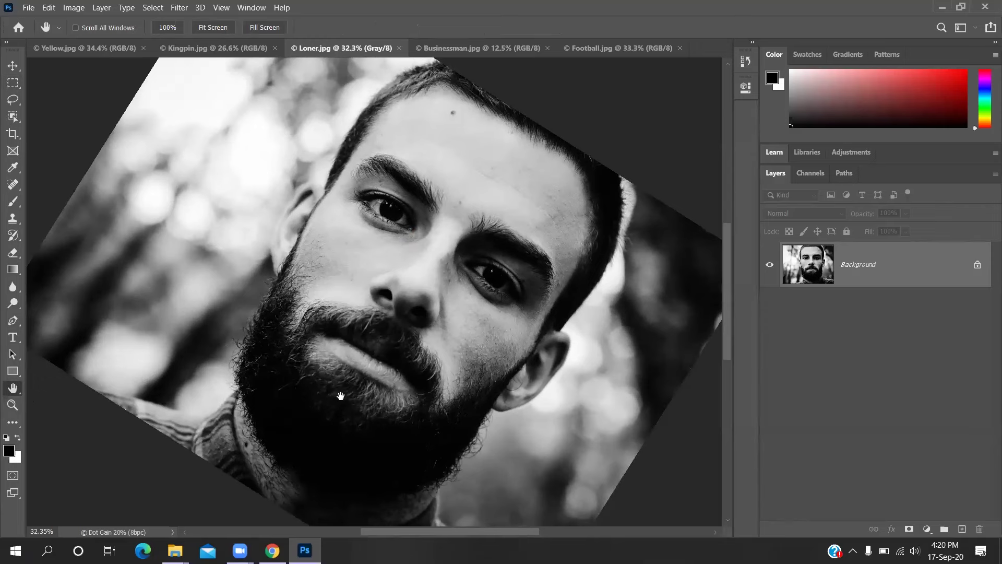
{"action": "key", "text": "c"}
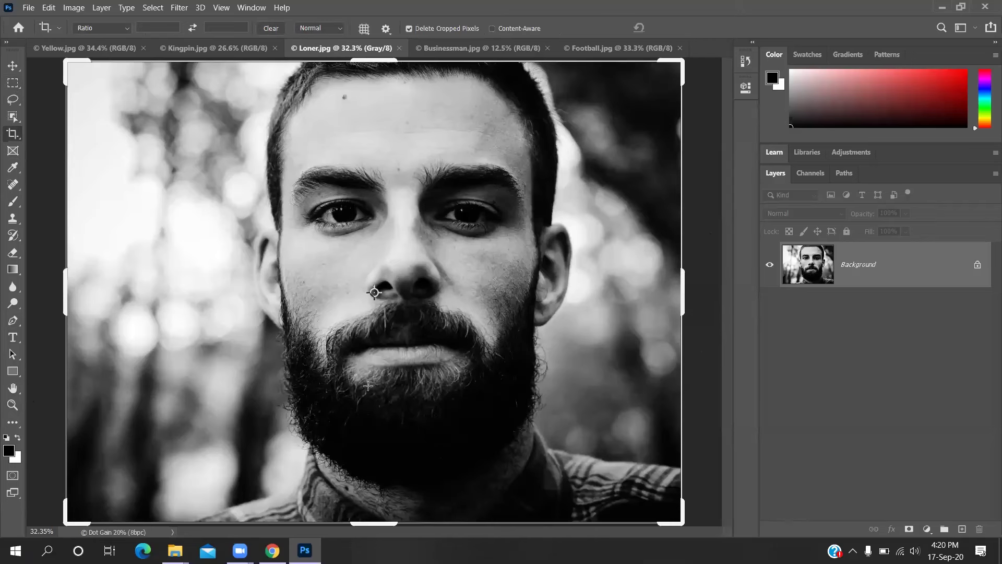
{"action": "key", "text": "m"}
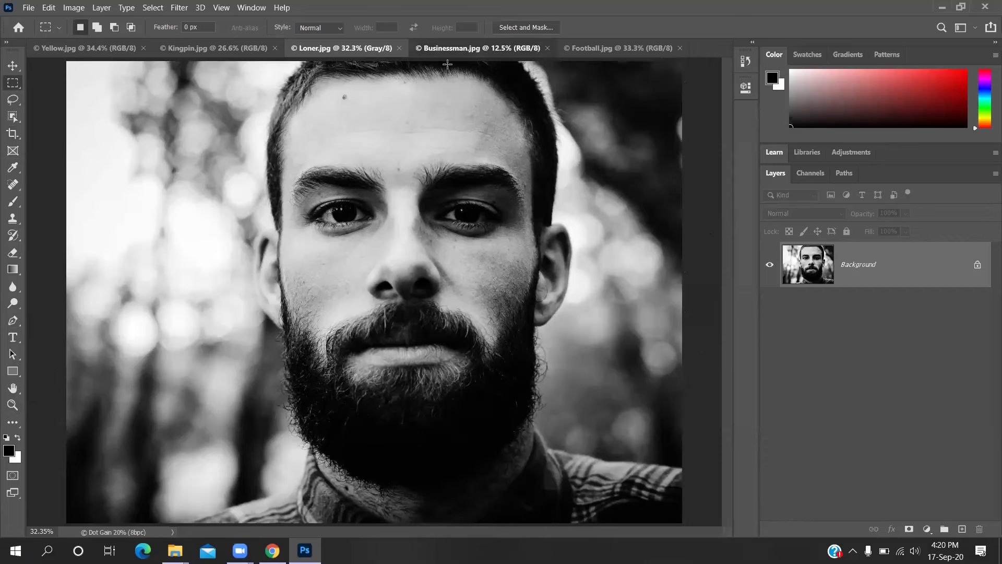
- Switch to the Businessman.jpg document and fit the whole image in view at about 16.4%
{"action": "left_click", "coordinate": [475, 48]}
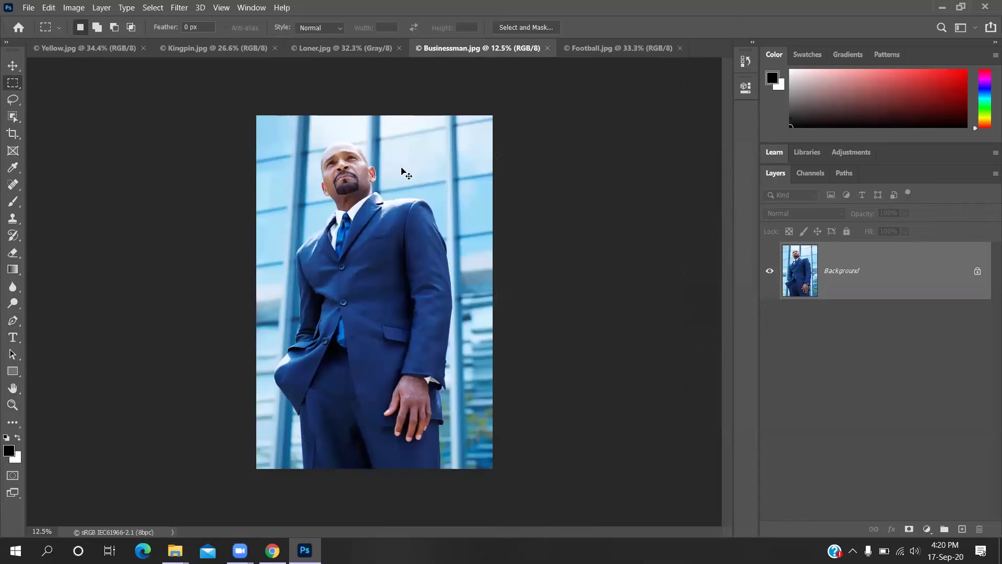
{"action": "key", "text": "ctrl+0"}
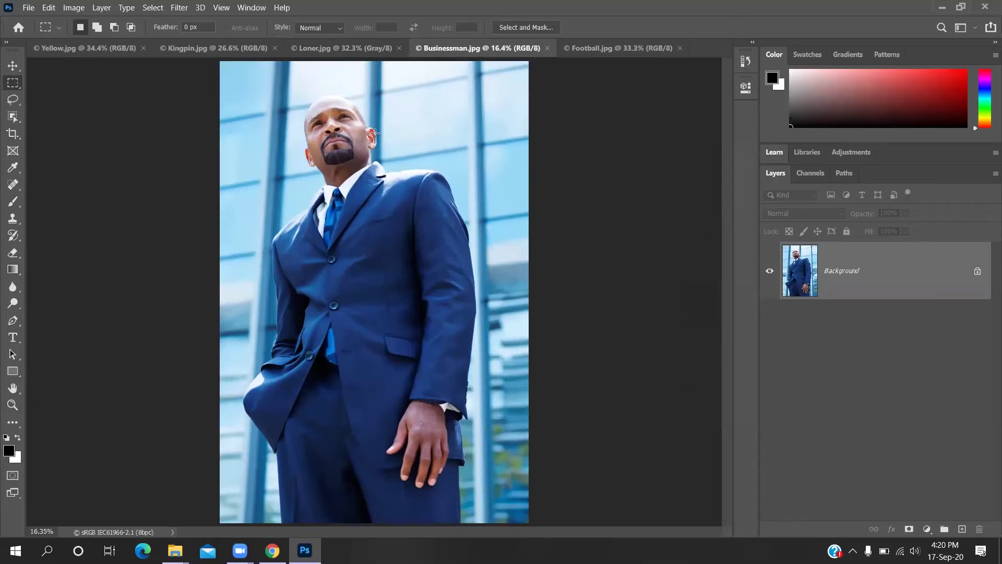
- Switch back and forth between the Yellow.jpg and Kingpin.jpg documents, finishing on Kingpin.jpg
{"action": "left_click", "coordinate": [118, 45]}
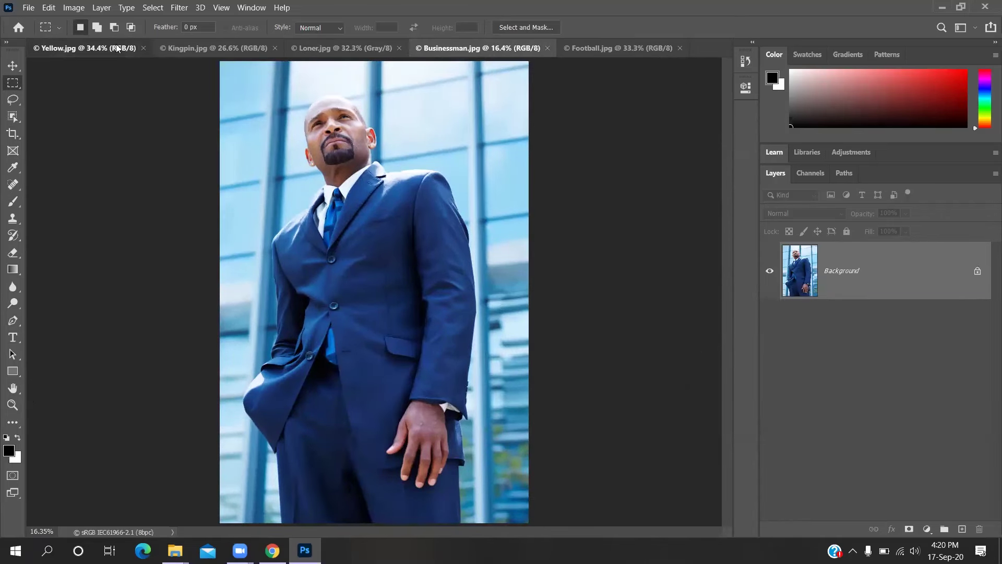
{"action": "left_click", "coordinate": [199, 48]}
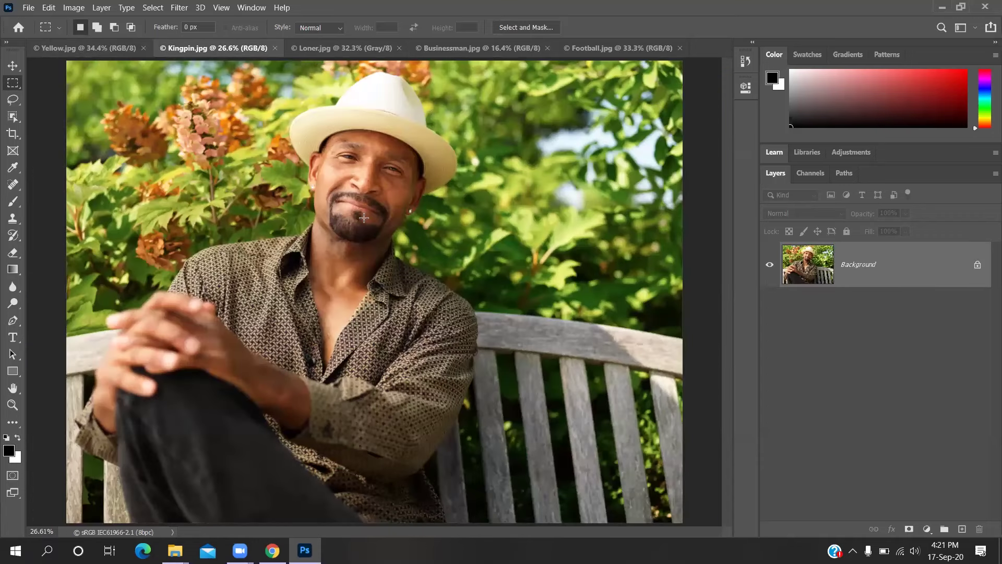
{"action": "left_click", "coordinate": [100, 46]}
{"action": "left_click", "coordinate": [207, 48]}
{"action": "left_click", "coordinate": [92, 48]}
{"action": "key", "text": "ctrl+Tab"}
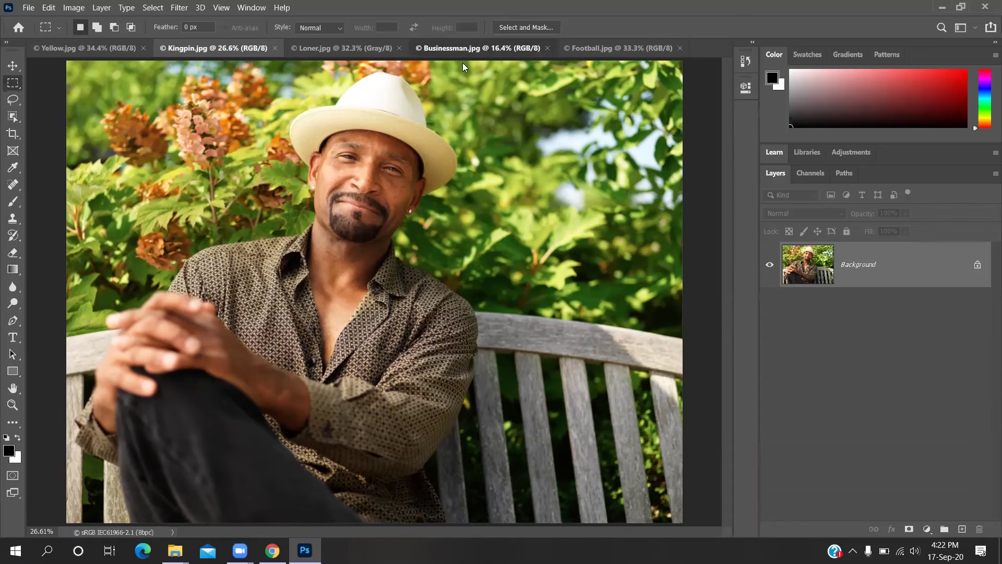
- Alternate between the Businessman.jpg and Kingpin.jpg documents, finishing on Businessman.jpg
{"action": "left_click", "coordinate": [470, 48]}
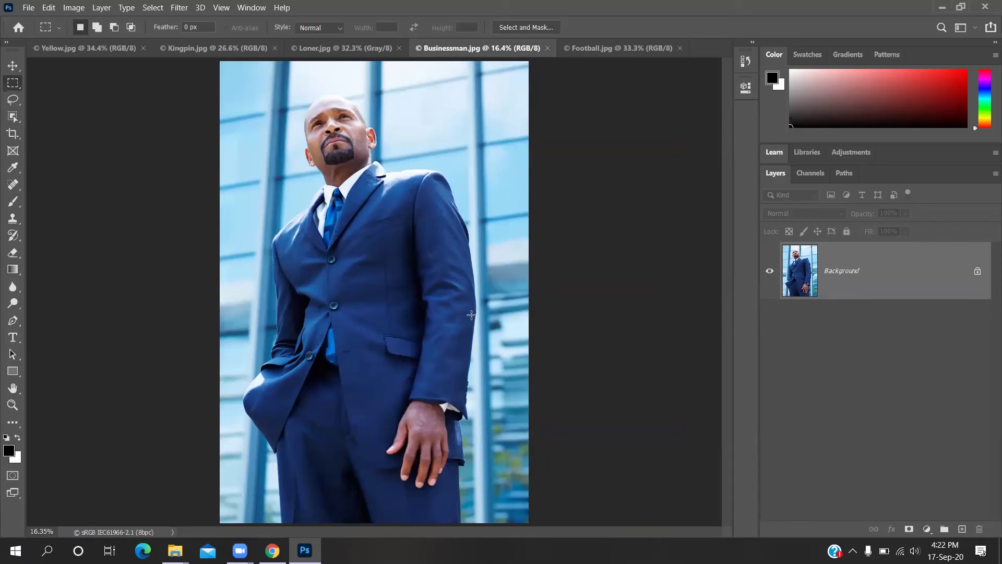
{"action": "left_click", "coordinate": [208, 49]}
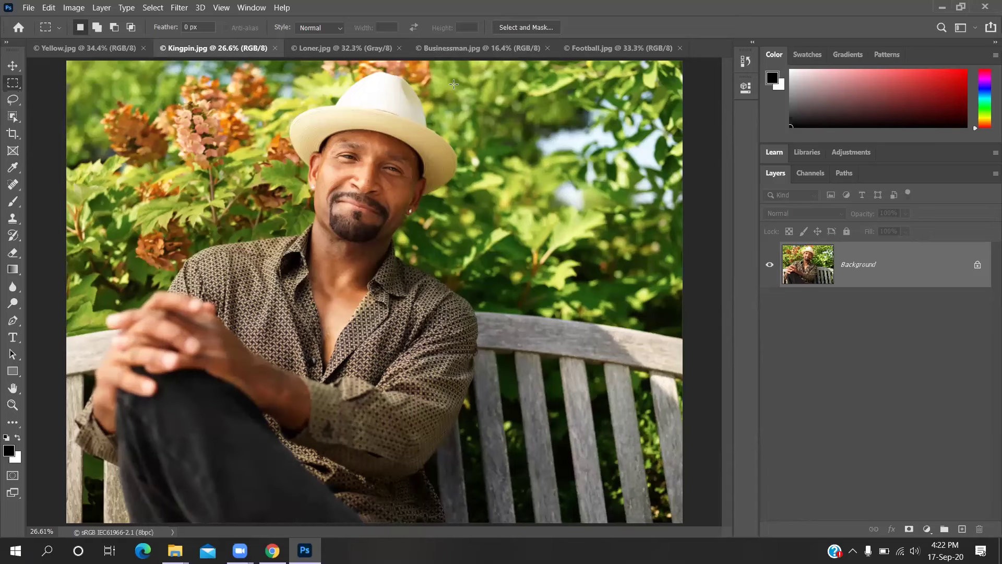
{"action": "left_click", "coordinate": [454, 48]}
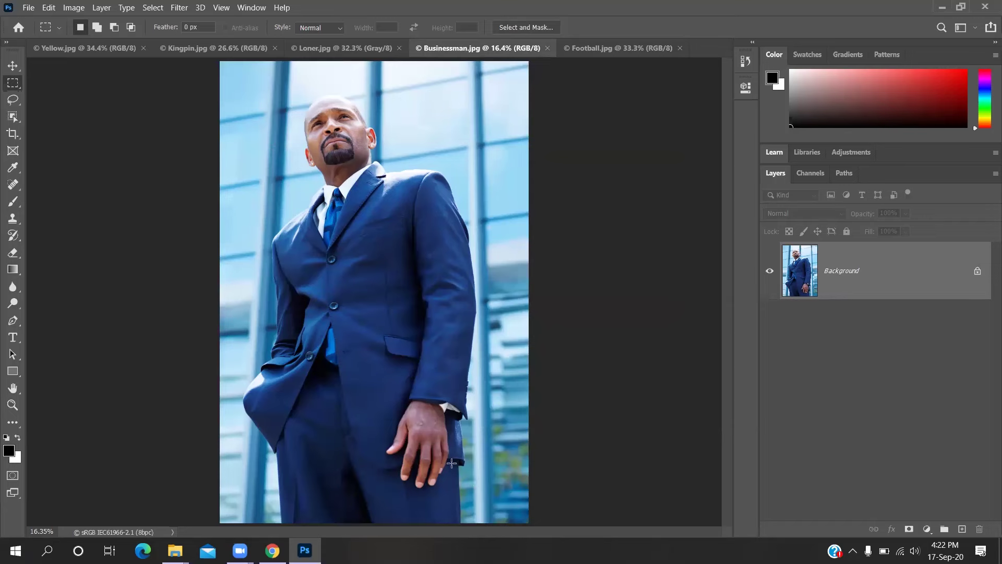
- Zoom in on the businessman's lowered hand to about 58.9% and centre it in the view
{"action": "scroll", "coordinate": [479, 463], "scroll_direction": "up", "scroll_amount": 5}
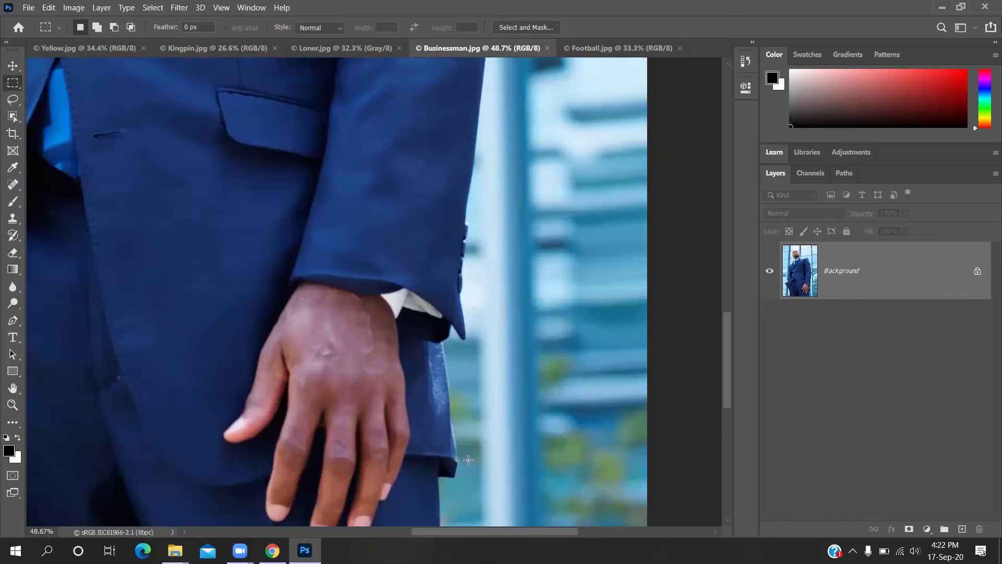
{"action": "left_click_drag", "start_coordinate": [470, 426], "coordinate": [608, 326]}
{"action": "scroll", "coordinate": [618, 418], "scroll_direction": "up", "scroll_amount": 3}
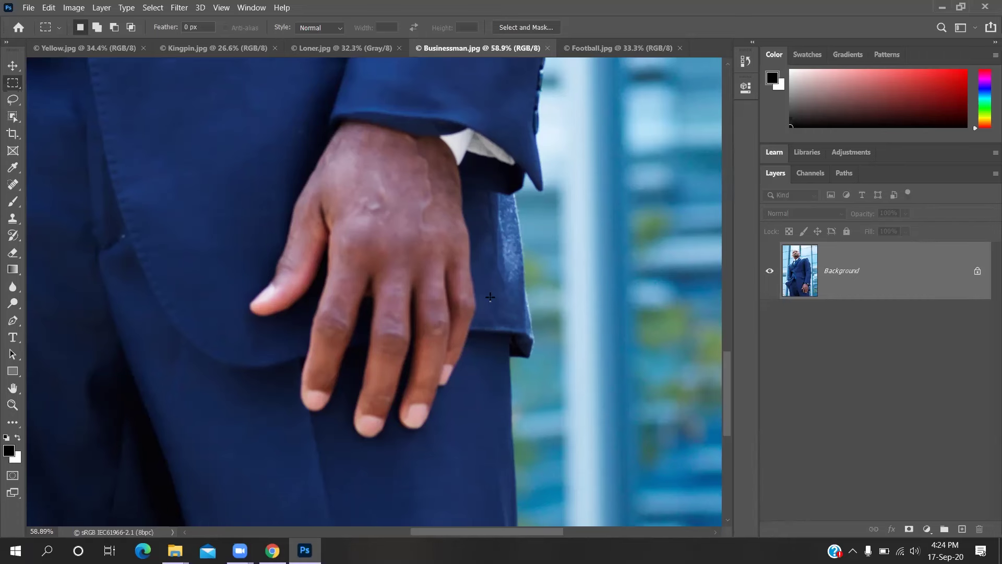
- Use the temporary bird's-eye view to jump from the businessman's hand to his face and back to the hand
{"action": "key", "text": "h"}
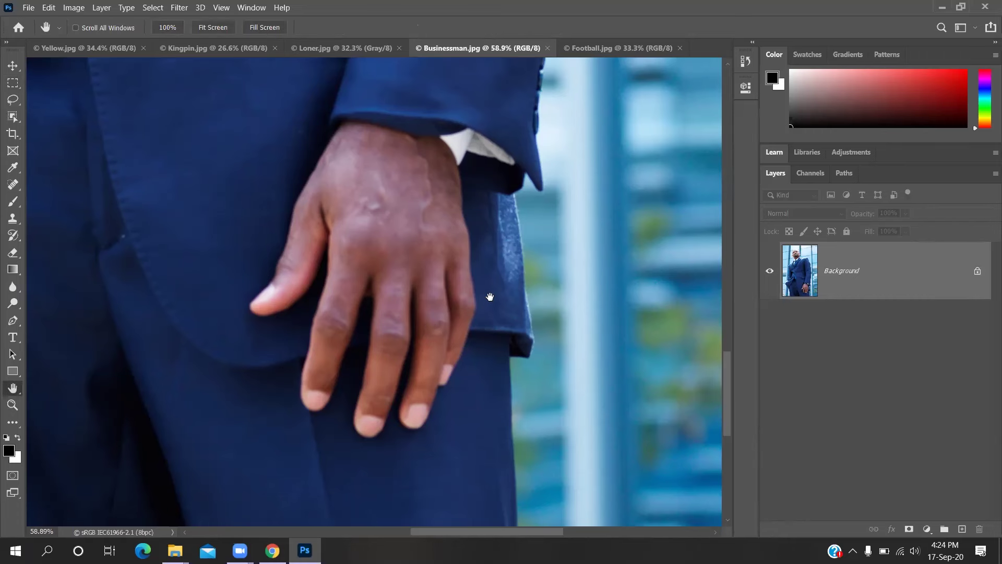
{"action": "left_click_drag", "start_coordinate": [489, 297], "coordinate": [363, 140]}
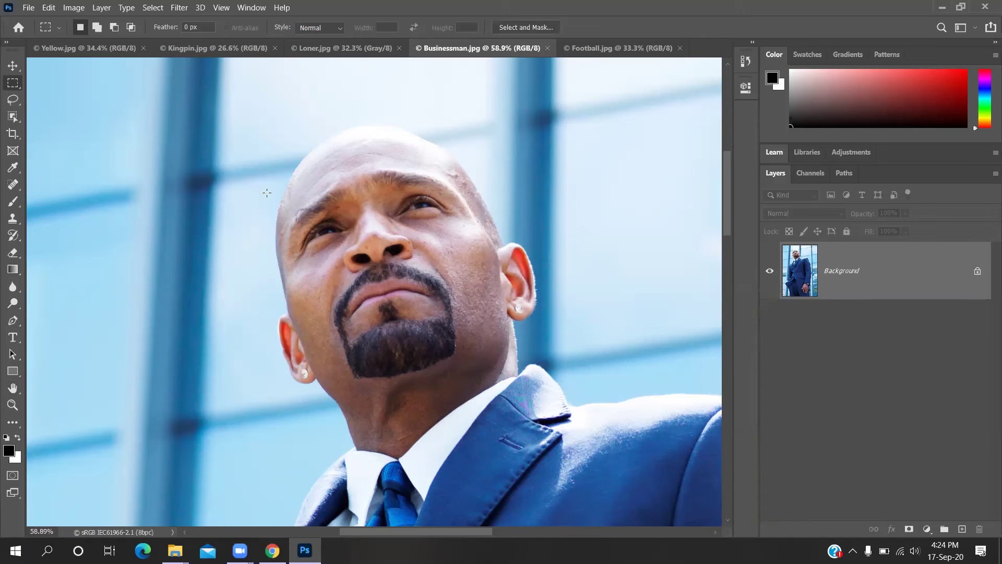
{"action": "key", "text": "h"}
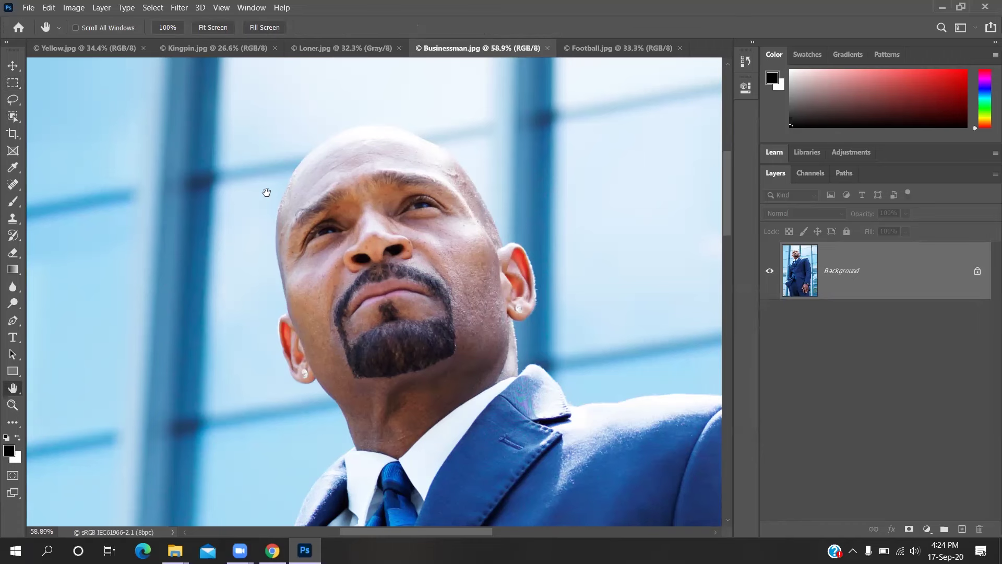
{"action": "left_click_drag", "start_coordinate": [267, 192], "coordinate": [405, 423]}
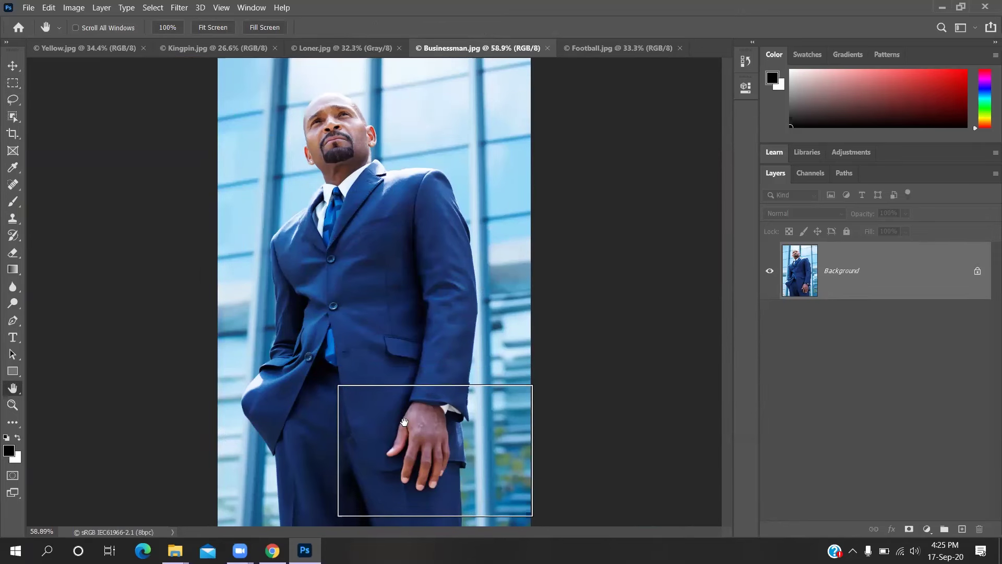
{"action": "left_click_drag", "start_coordinate": [404, 422], "coordinate": [405, 422]}
{"action": "key", "text": "m"}
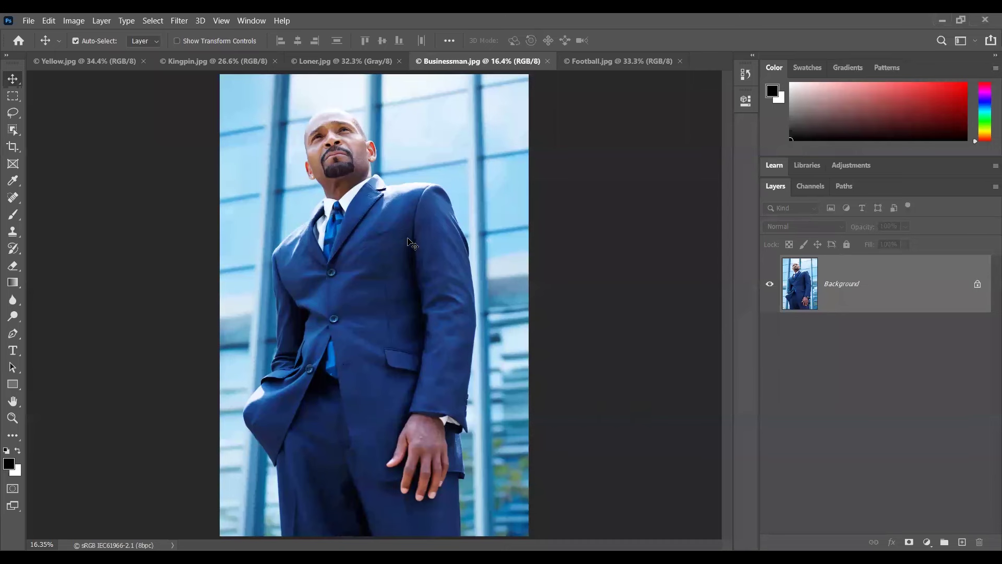
- Try the Hand tool on the fitted image, return to the Move tool and zoom in on the hand to about 65.2%
{"action": "key", "text": "h"}
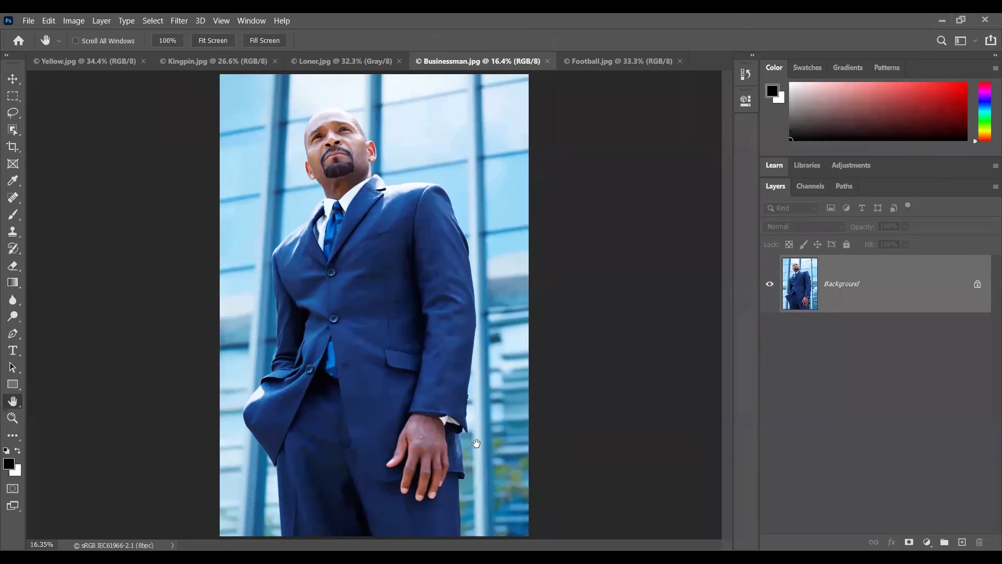
{"action": "mouse_move", "coordinate": [482, 464]}
{"action": "left_mouse_down"}
{"action": "mouse_move", "coordinate": [460, 369]}
{"action": "mouse_move", "coordinate": [405, 252]}
{"action": "mouse_move", "coordinate": [451, 369]}
{"action": "mouse_move", "coordinate": [510, 455]}
{"action": "mouse_move", "coordinate": [544, 465]}
{"action": "mouse_move", "coordinate": [570, 340]}
{"action": "mouse_move", "coordinate": [409, 309]}
{"action": "mouse_move", "coordinate": [308, 365]}
{"action": "mouse_move", "coordinate": [581, 420]}
{"action": "mouse_move", "coordinate": [584, 325]}
{"action": "mouse_move", "coordinate": [391, 328]}
{"action": "mouse_move", "coordinate": [417, 460]}
{"action": "mouse_move", "coordinate": [502, 421]}
{"action": "mouse_move", "coordinate": [334, 340]}
{"action": "mouse_move", "coordinate": [433, 471]}
{"action": "mouse_move", "coordinate": [541, 385]}
{"action": "mouse_move", "coordinate": [513, 412]}
{"action": "mouse_move", "coordinate": [492, 480]}
{"action": "mouse_move", "coordinate": [492, 446]}
{"action": "mouse_move", "coordinate": [407, 366]}
{"action": "mouse_move", "coordinate": [464, 486]}
{"action": "mouse_move", "coordinate": [470, 465]}
{"action": "mouse_move", "coordinate": [479, 468]}
{"action": "left_mouse_up"}
{"action": "key", "text": "v"}
{"action": "scroll", "coordinate": [461, 455], "scroll_direction": "up", "scroll_amount": 5}
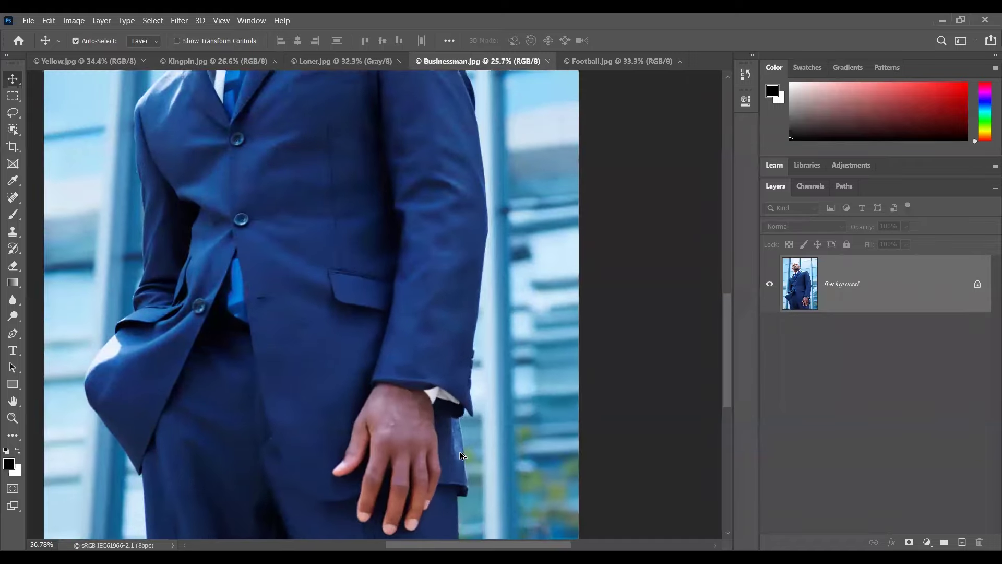
{"action": "scroll", "coordinate": [461, 456], "scroll_direction": "up", "scroll_amount": 2}
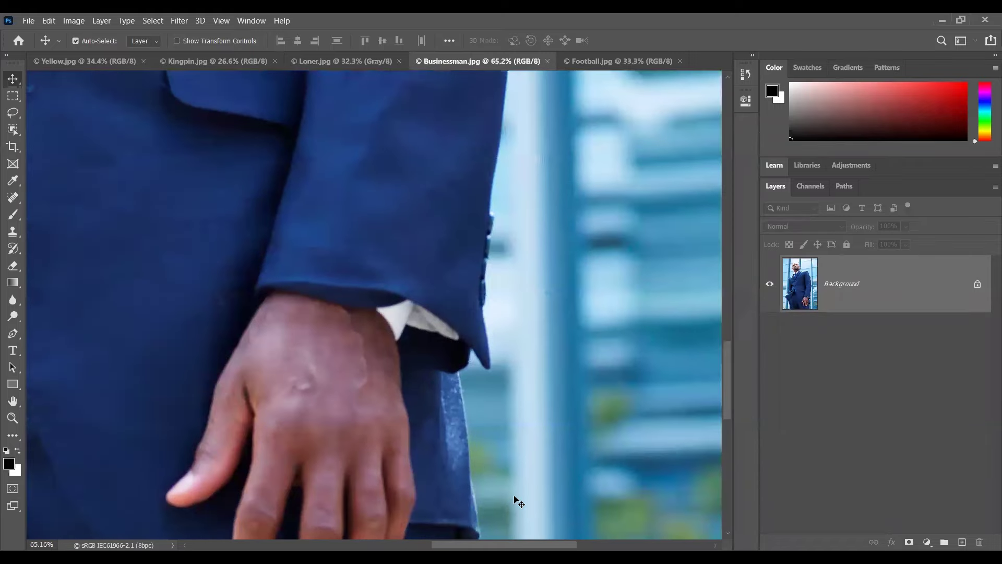
- Jump to the businessman's chest and back to his hand with the bird's-eye view, and fit the whole image in view
{"action": "key", "text": "h"}
{"action": "left_click_drag", "start_coordinate": [558, 485], "coordinate": [353, 297]}
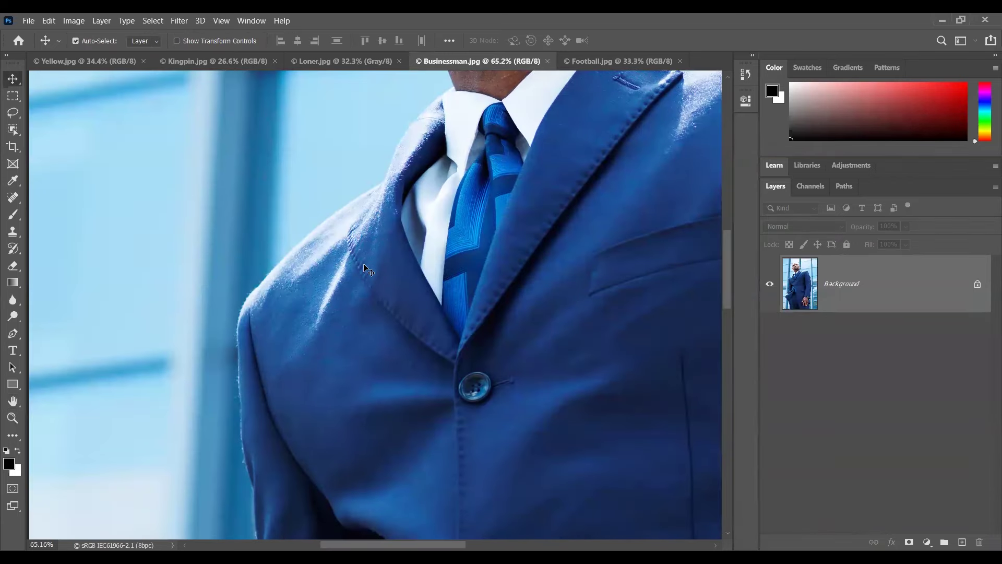
{"action": "key", "text": "h"}
{"action": "left_click_drag", "start_coordinate": [358, 261], "coordinate": [438, 453]}
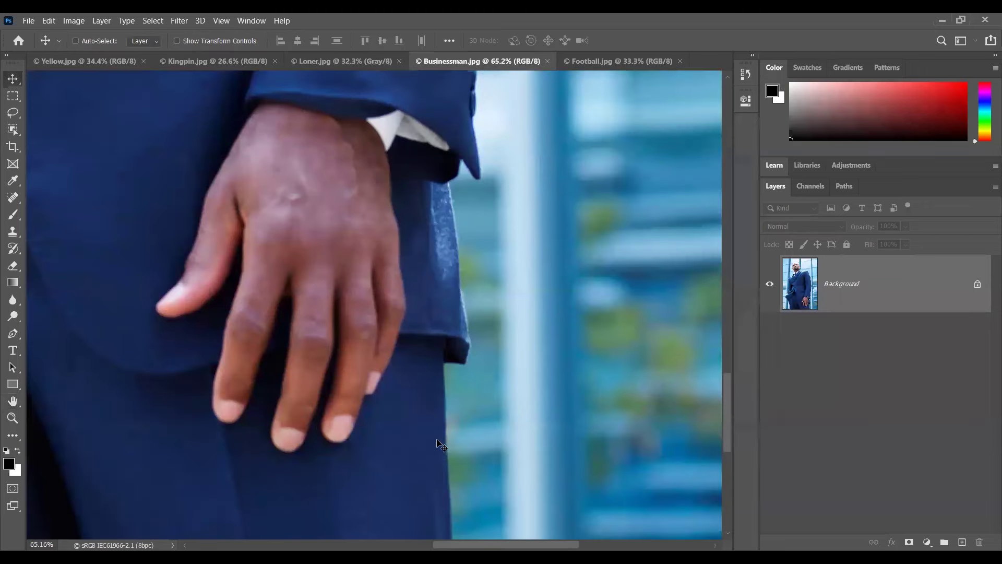
{"action": "key", "text": "ctrl+0"}
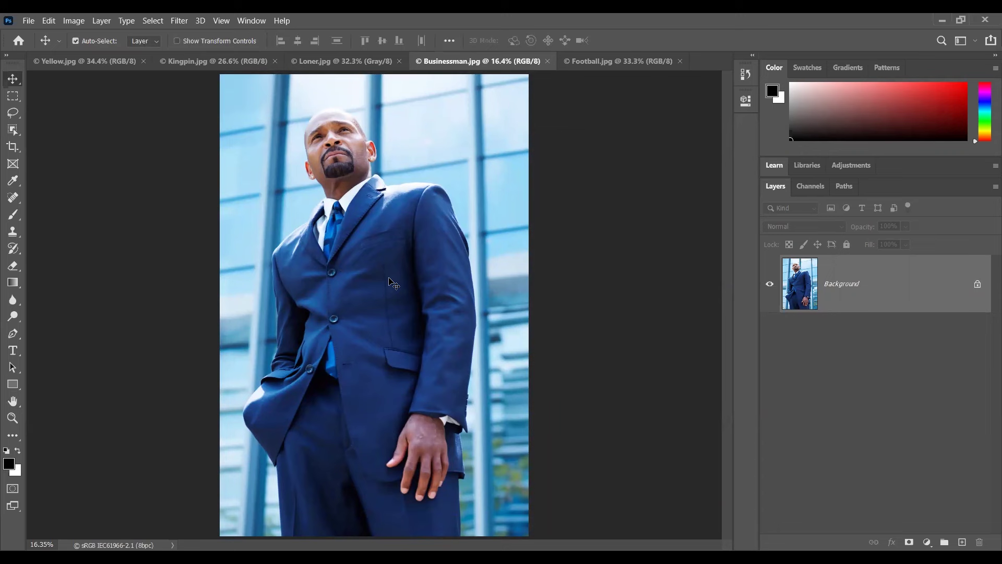
- Switch backwards through the open documents from Businessman.jpg past Loner.jpg to Kingpin.jpg
{"action": "key", "text": "ctrl"}
{"action": "key", "text": "ctrl+shift+Tab"}
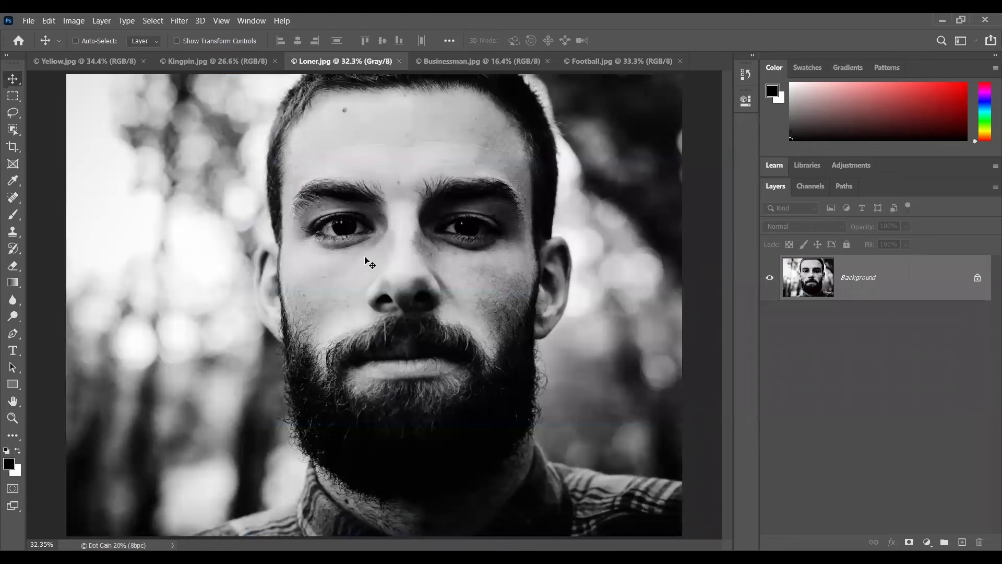
{"action": "key", "text": "ctrl+shift+Tab"}
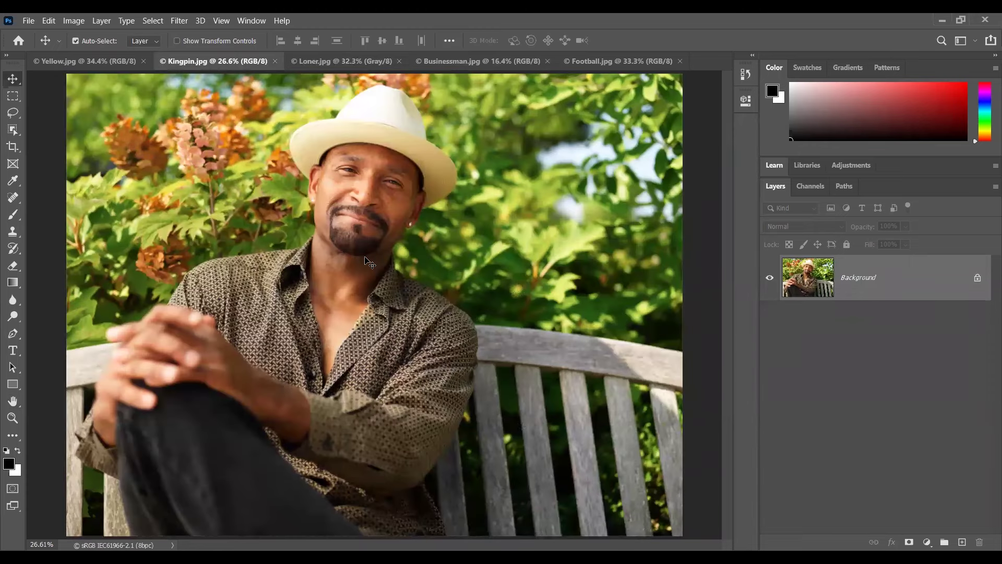
{"action": "key", "text": "ctrl"}
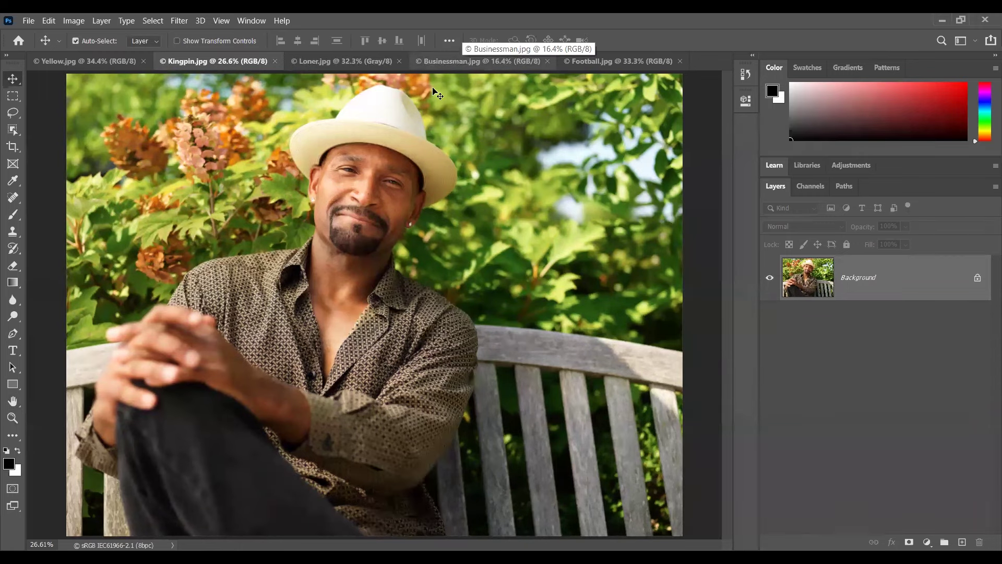
{"action": "mouse_move", "coordinate": [433, 90]}
{"action": "left_mouse_down"}
{"action": "mouse_move", "coordinate": [320, 63]}
{"action": "mouse_move", "coordinate": [230, 64]}
{"action": "mouse_move", "coordinate": [427, 267]}
{"action": "left_mouse_up"}
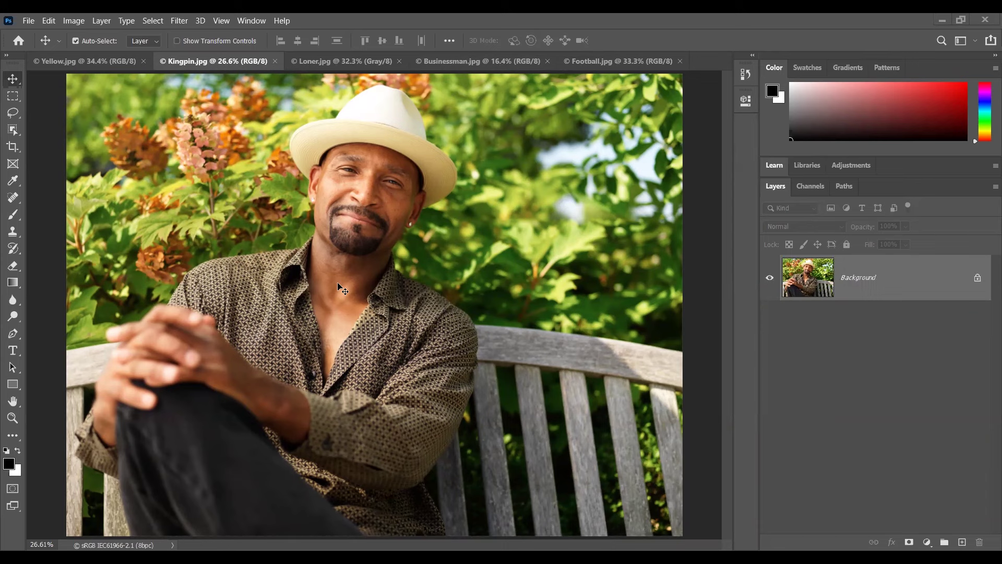
- Zoom in on the eyes of the man in the hat with the temporary Zoom tool, up to 200%
{"action": "key", "text": "ctrl"}
{"action": "key", "text": "ctrl+space"}
{"action": "left_click", "coordinate": [390, 183]}
{"action": "left_click", "coordinate": [392, 182]}
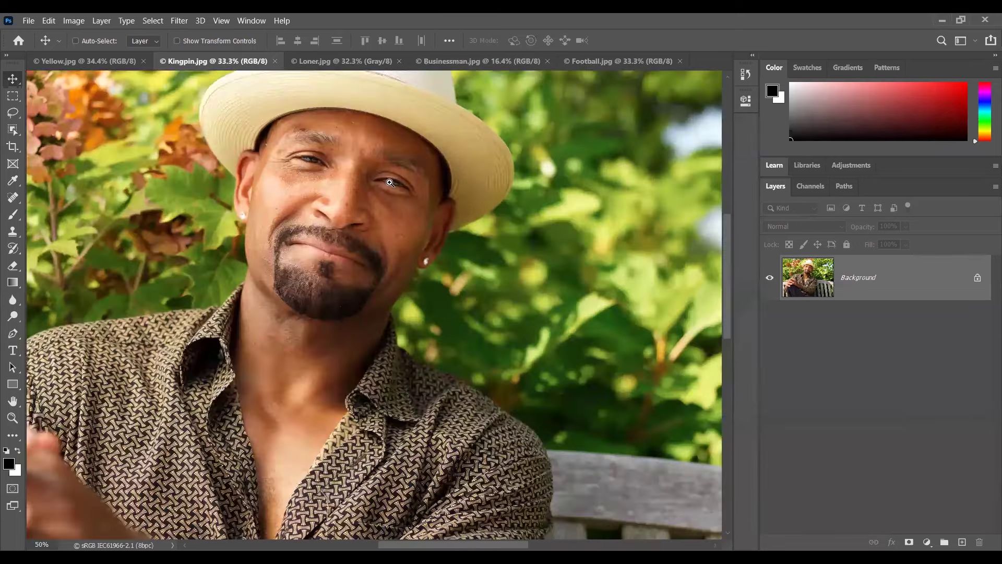
{"action": "left_click", "coordinate": [307, 161]}
{"action": "left_click", "coordinate": [312, 157]}
{"action": "left_click", "coordinate": [312, 157]}
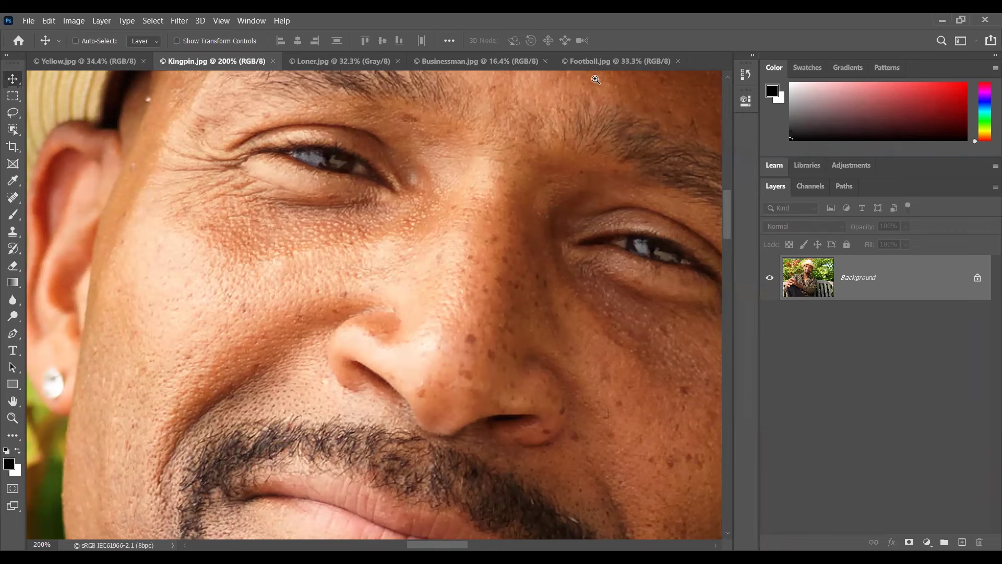
- Zoom out from the face in stages, alternate between 33.3% and 50%, and fit the whole image in view
{"action": "left_click", "coordinate": [431, 230], "text": "alt"}
{"action": "left_click", "coordinate": [431, 230], "text": "alt"}
{"action": "left_click", "coordinate": [431, 230], "text": "alt"}
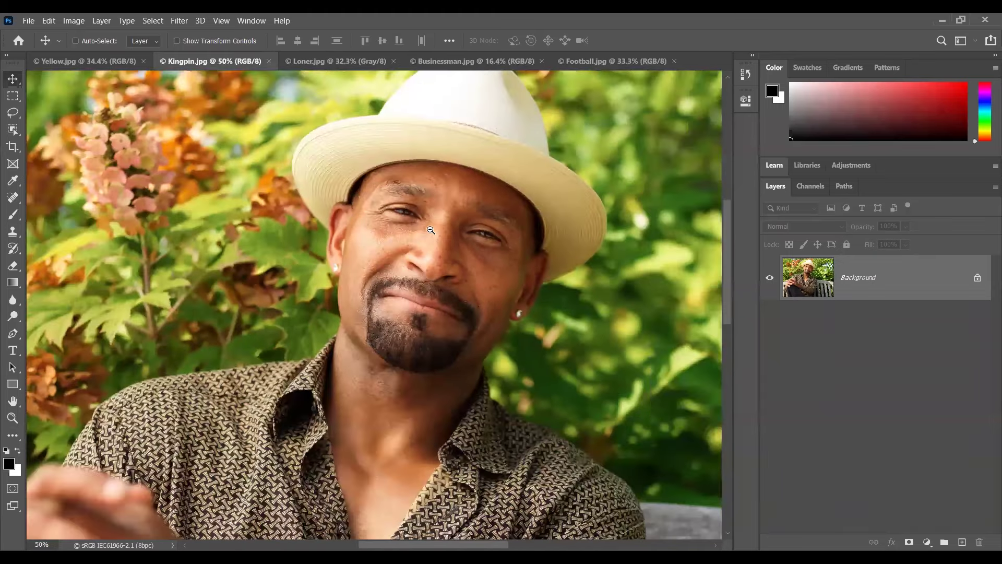
{"action": "left_click", "coordinate": [430, 230], "text": "alt"}
{"action": "left_click", "coordinate": [430, 230]}
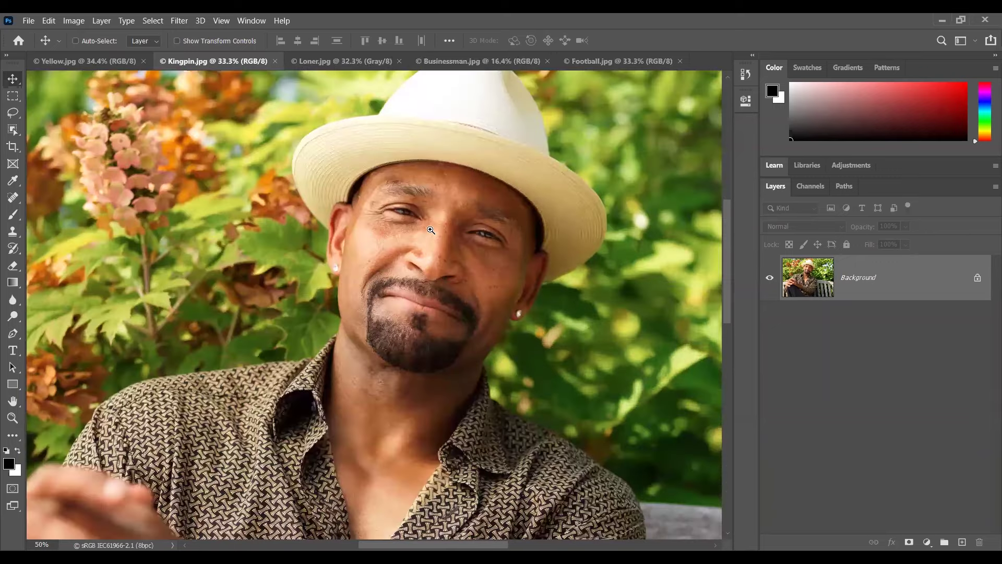
{"action": "left_click", "coordinate": [431, 230]}
{"action": "left_click", "coordinate": [431, 230], "text": "alt"}
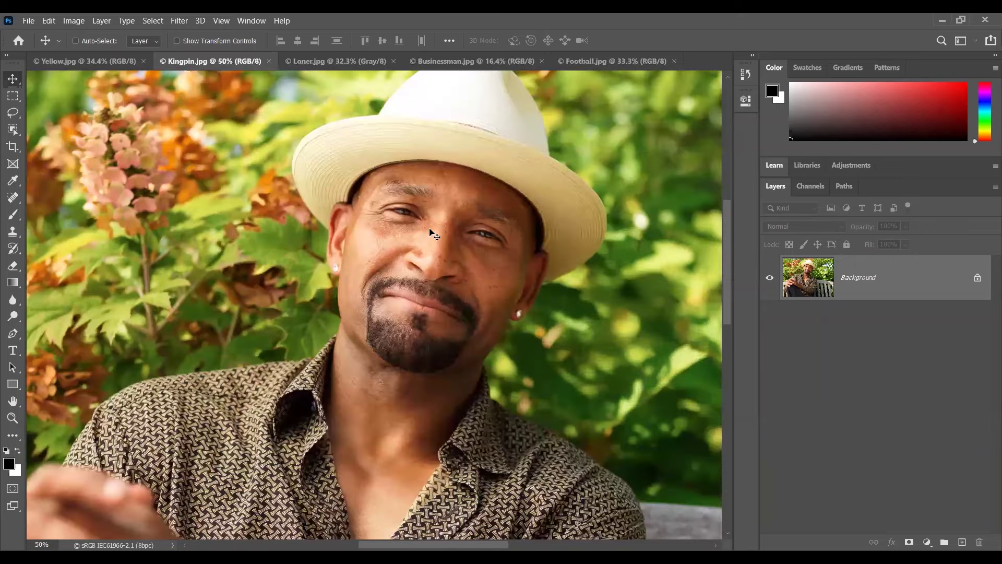
{"action": "key", "text": "ctrl+0"}
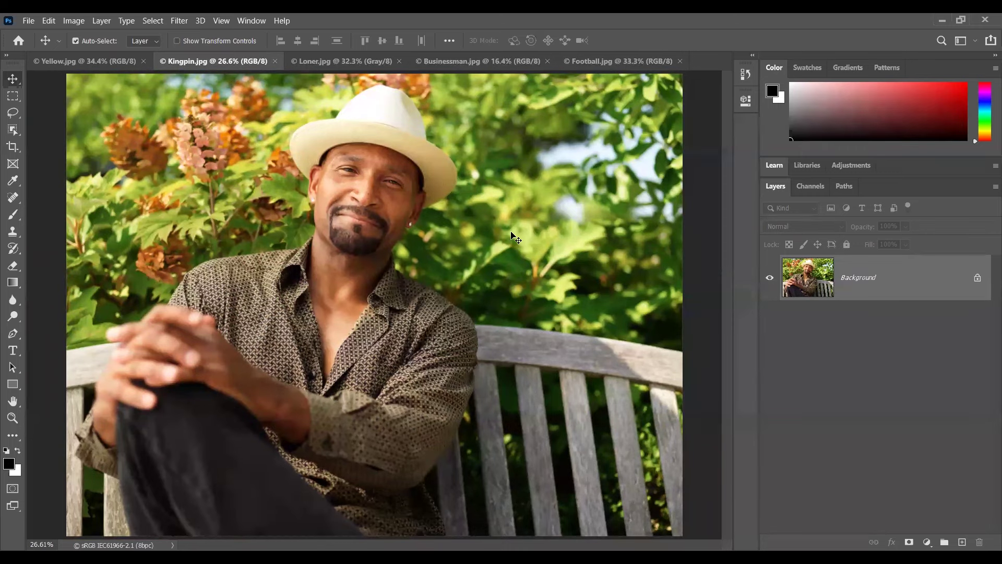
- Open the Navigator panel and enlarge it to get a bigger preview of the image
{"action": "left_click", "coordinate": [250, 20]}
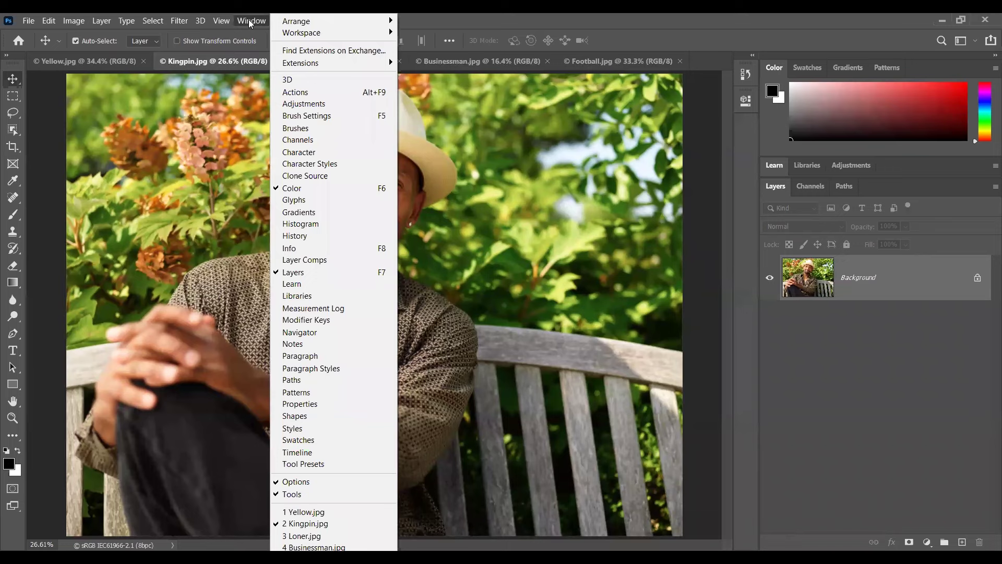
{"action": "left_click", "coordinate": [313, 333]}
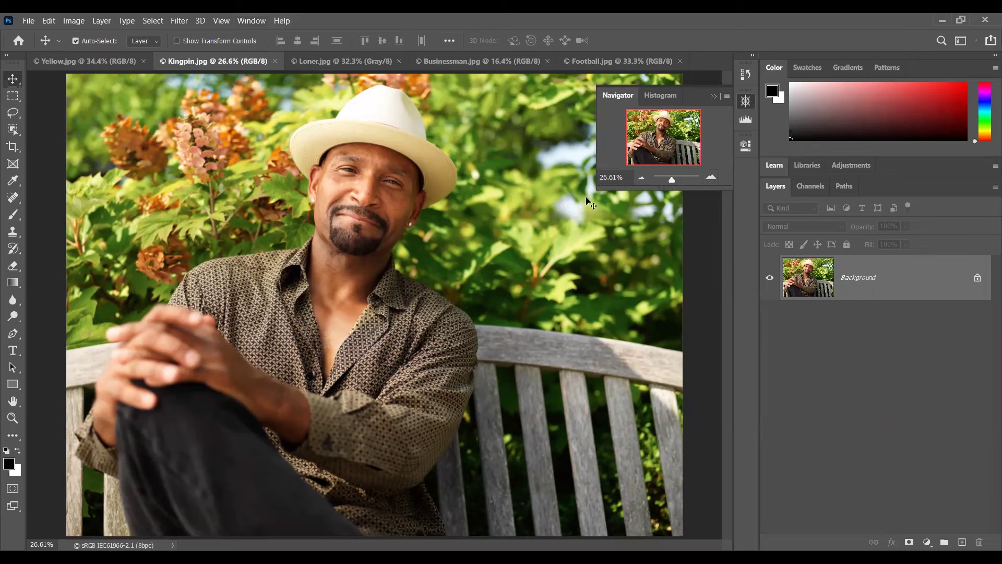
{"action": "left_click_drag", "start_coordinate": [601, 187], "coordinate": [491, 397]}
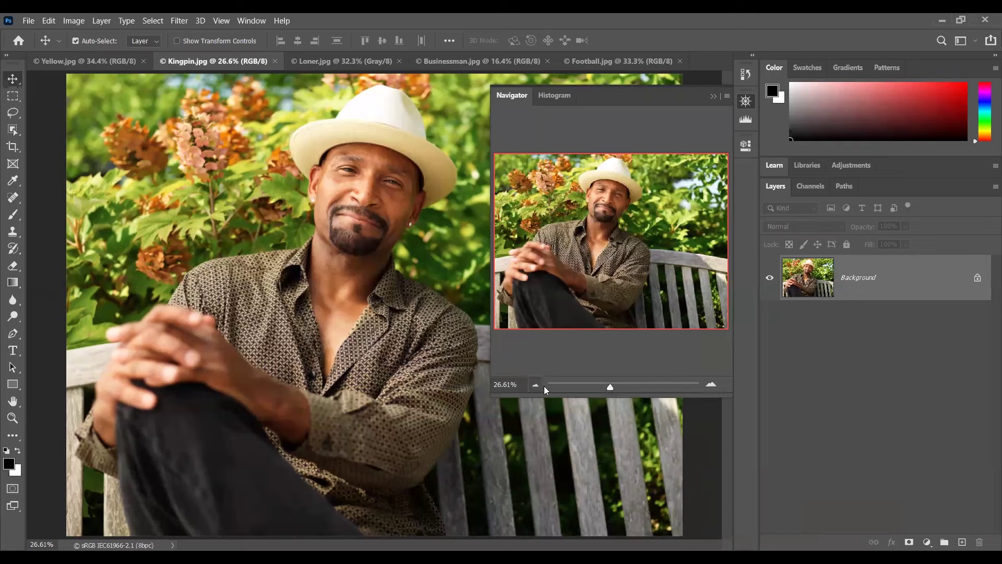
- Zoom Kingpin.jpg in and out with the Navigator's zoom slider, ending at about 44.9%
{"action": "mouse_move", "coordinate": [610, 386]}
{"action": "left_mouse_down"}
{"action": "mouse_move", "coordinate": [601, 387]}
{"action": "mouse_move", "coordinate": [622, 387]}
{"action": "mouse_move", "coordinate": [614, 393]}
{"action": "left_mouse_up"}
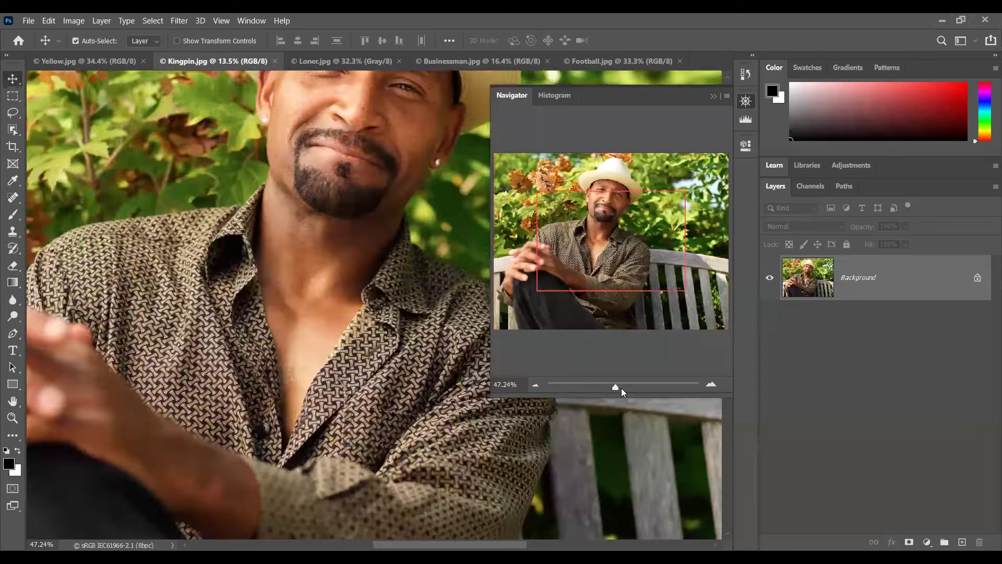
{"action": "left_click", "coordinate": [622, 389]}
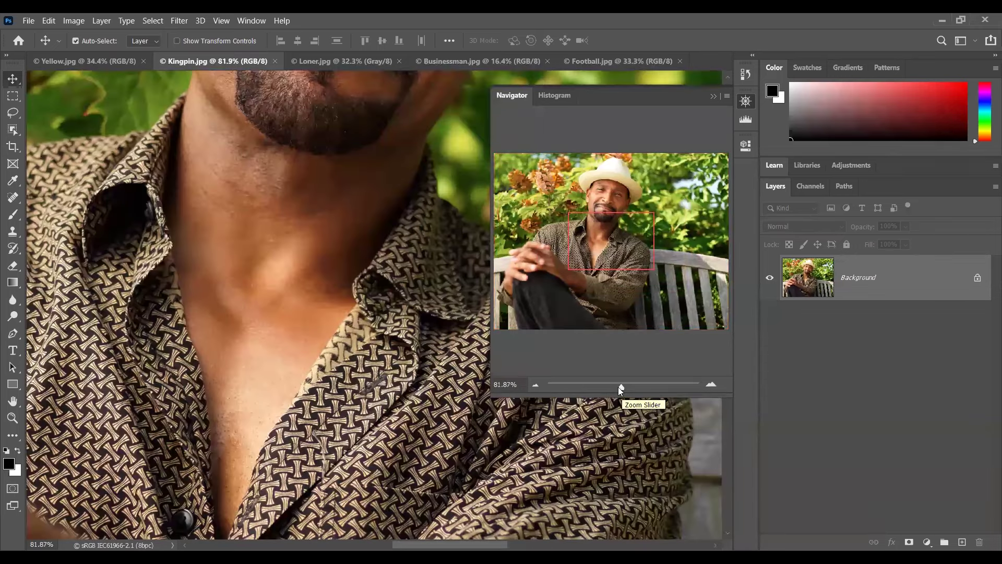
{"action": "mouse_move", "coordinate": [620, 389]}
{"action": "left_mouse_down"}
{"action": "mouse_move", "coordinate": [605, 387]}
{"action": "mouse_move", "coordinate": [615, 387]}
{"action": "left_mouse_up"}
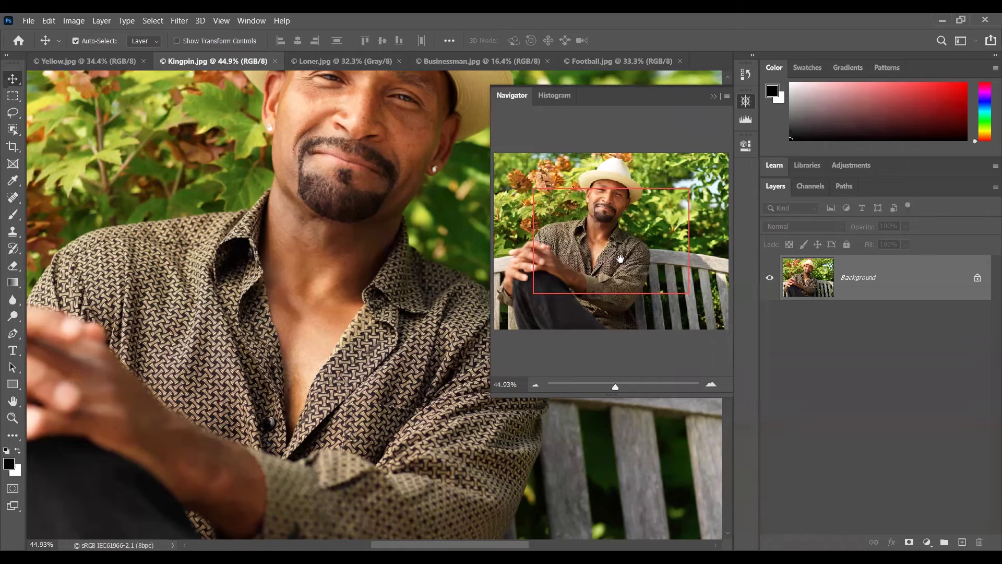
- Move the visible area around in the Navigator and frame the man's hat and face at about 52.2%
{"action": "left_click_drag", "start_coordinate": [612, 230], "coordinate": [657, 229]}
{"action": "mouse_move", "coordinate": [593, 200]}
{"action": "left_mouse_down"}
{"action": "mouse_move", "coordinate": [635, 222]}
{"action": "mouse_move", "coordinate": [589, 189]}
{"action": "mouse_move", "coordinate": [577, 236]}
{"action": "mouse_move", "coordinate": [634, 201]}
{"action": "mouse_move", "coordinate": [585, 186]}
{"action": "mouse_move", "coordinate": [595, 205]}
{"action": "left_mouse_up"}
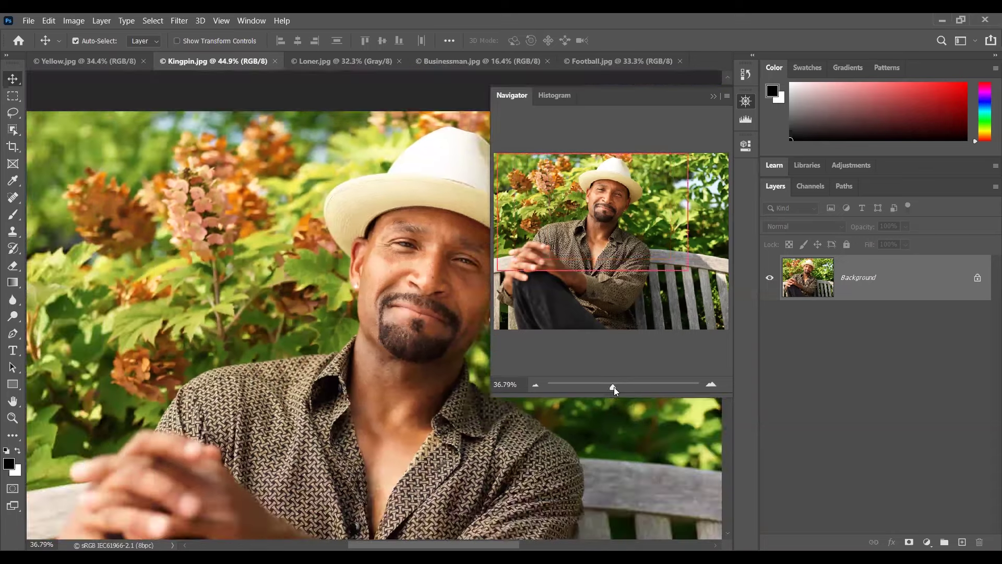
{"action": "left_click_drag", "start_coordinate": [614, 387], "coordinate": [617, 387]}
{"action": "left_click_drag", "start_coordinate": [605, 221], "coordinate": [619, 212]}
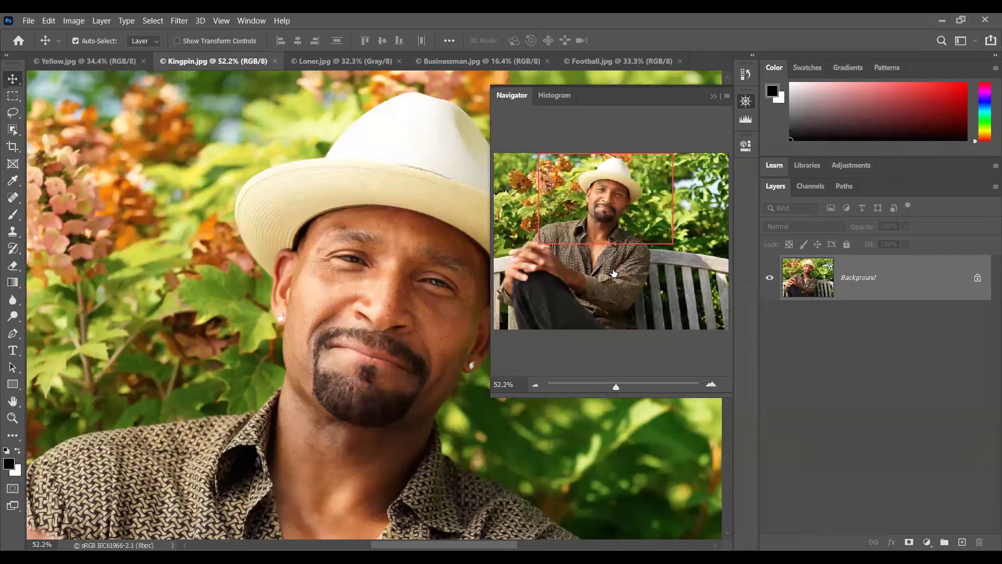
- Zoom to 12800% on several spots through the Navigator preview, and frame the whole image at about 26.9%
{"action": "key", "text": "ctrl"}
{"action": "left_click", "coordinate": [612, 213], "text": "ctrl"}
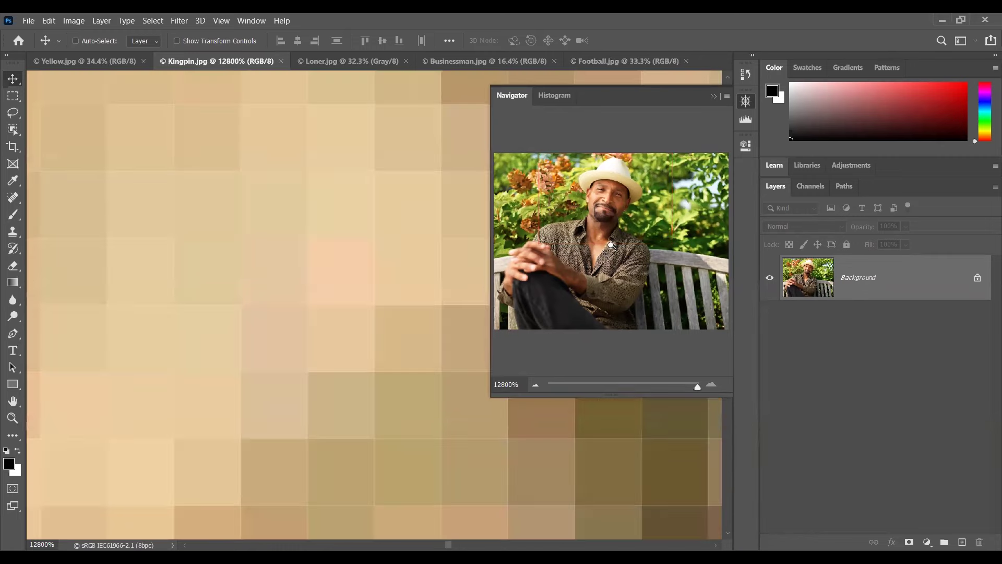
{"action": "left_click", "coordinate": [620, 187]}
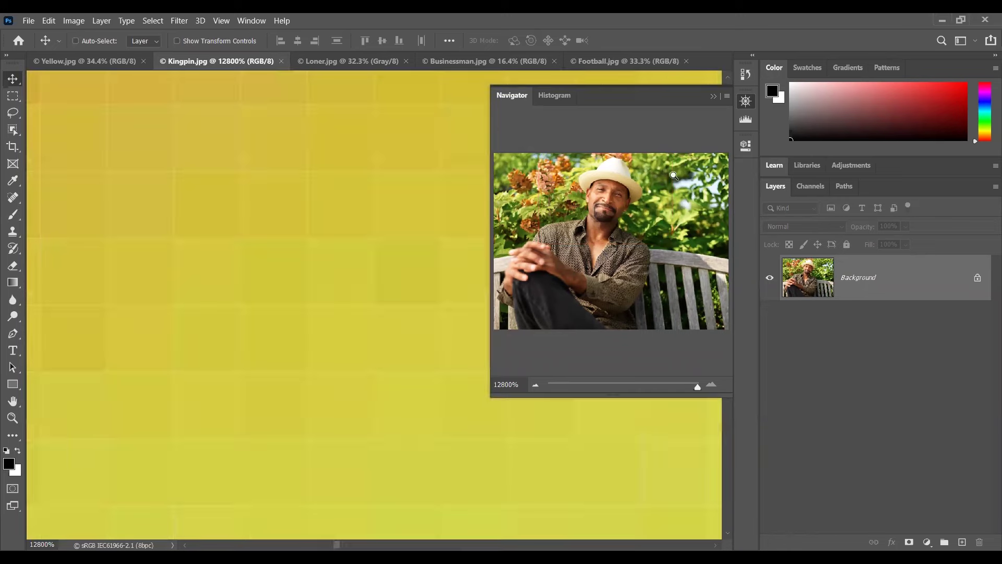
{"action": "left_click", "coordinate": [674, 177]}
{"action": "left_click_drag", "start_coordinate": [495, 154], "coordinate": [729, 330]}
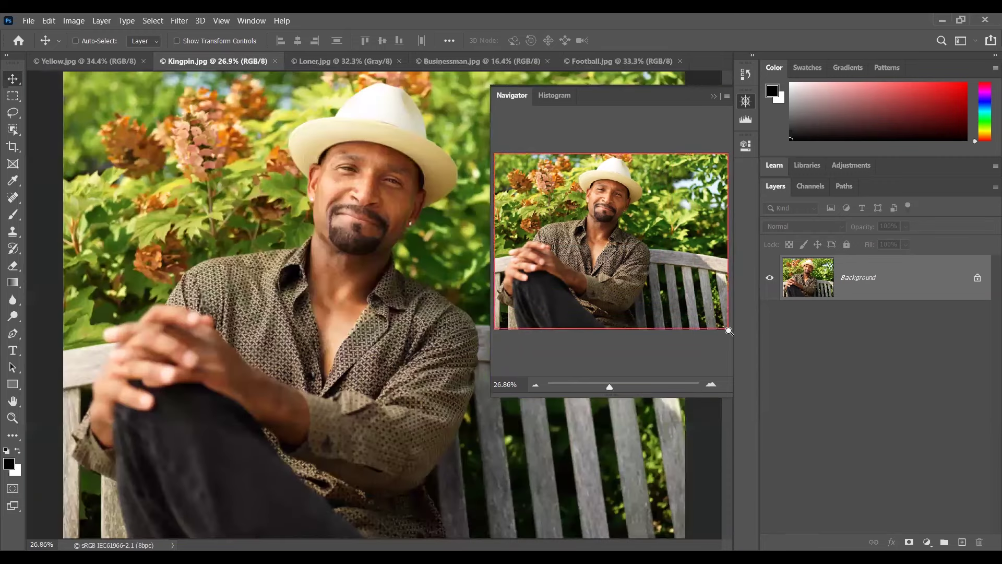
- Frame the man's face in the Navigator preview at about 60.2%, and widen the framed area to about 42.1%
{"action": "left_click_drag", "start_coordinate": [551, 168], "coordinate": [668, 245]}
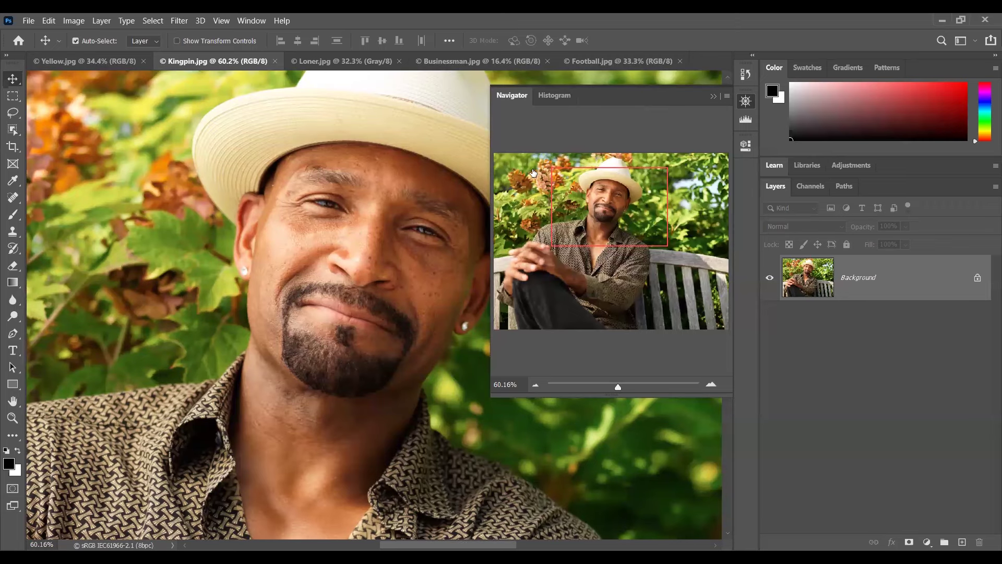
{"action": "key", "text": "ctrl"}
{"action": "left_click_drag", "start_coordinate": [530, 165], "coordinate": [669, 272]}
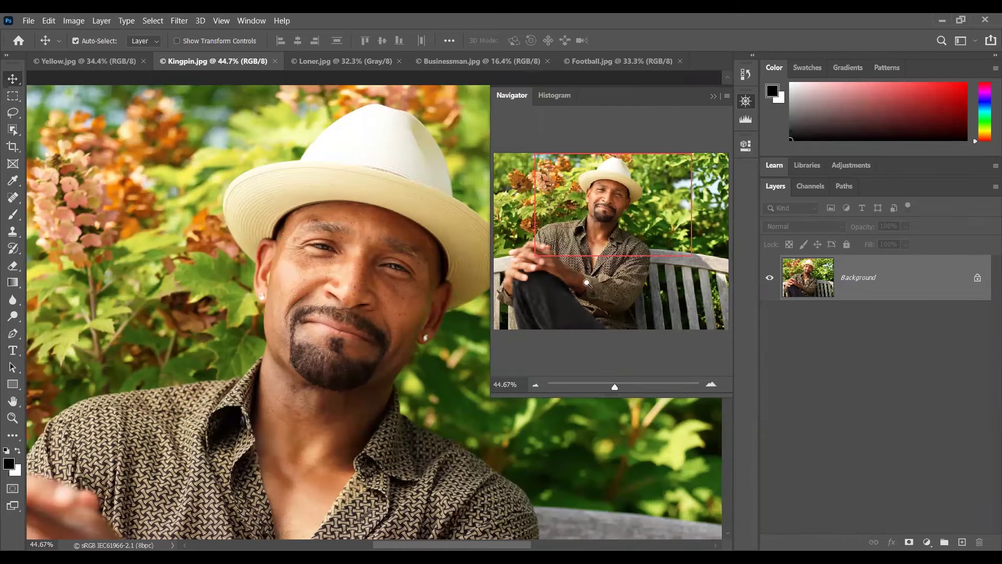
{"action": "scroll", "coordinate": [657, 306], "scroll_direction": "down", "scroll_amount": 1}
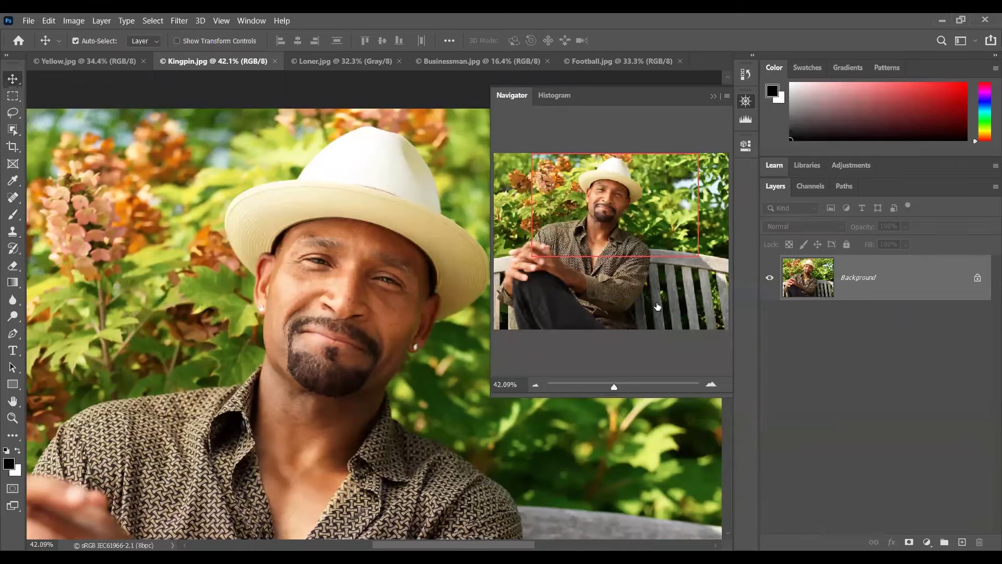
- Collapse the Navigator panel and fit the whole Kingpin.jpg image in view
{"action": "left_click", "coordinate": [714, 98]}
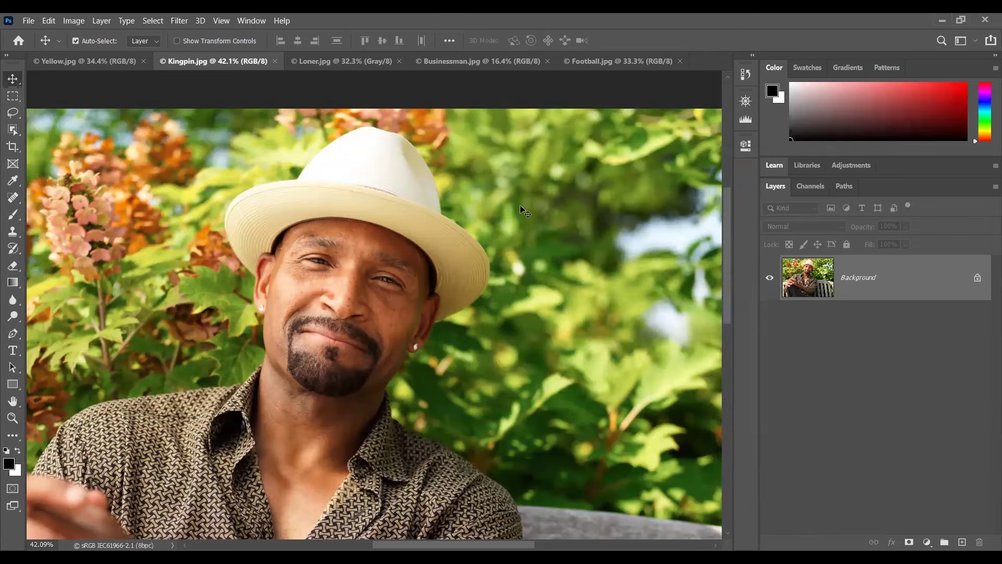
{"action": "key", "text": "ctrl"}
{"action": "key", "text": "ctrl+0"}
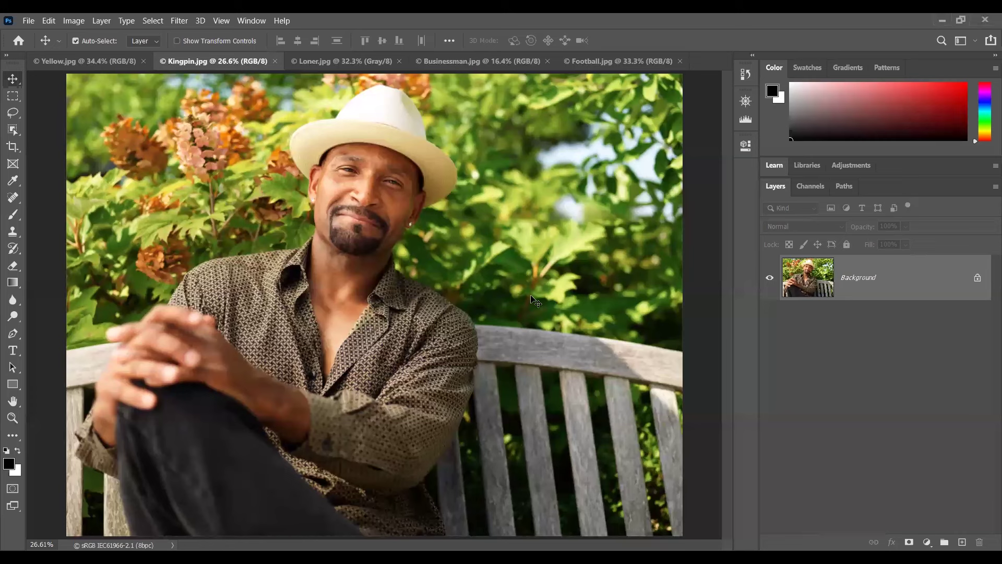
- Enable Overscroll in the Tools preferences, return to the Move tool and pan the fitted image around freely
{"action": "key", "text": "ctrl"}
{"action": "key", "text": "i"}
{"action": "key", "text": "ctrl+k"}
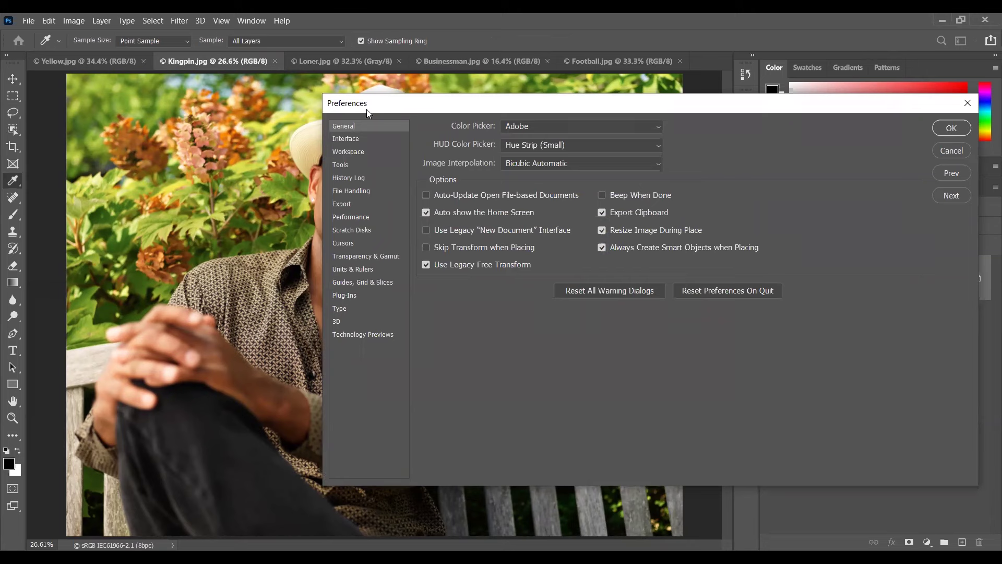
{"action": "left_click", "coordinate": [341, 165]}
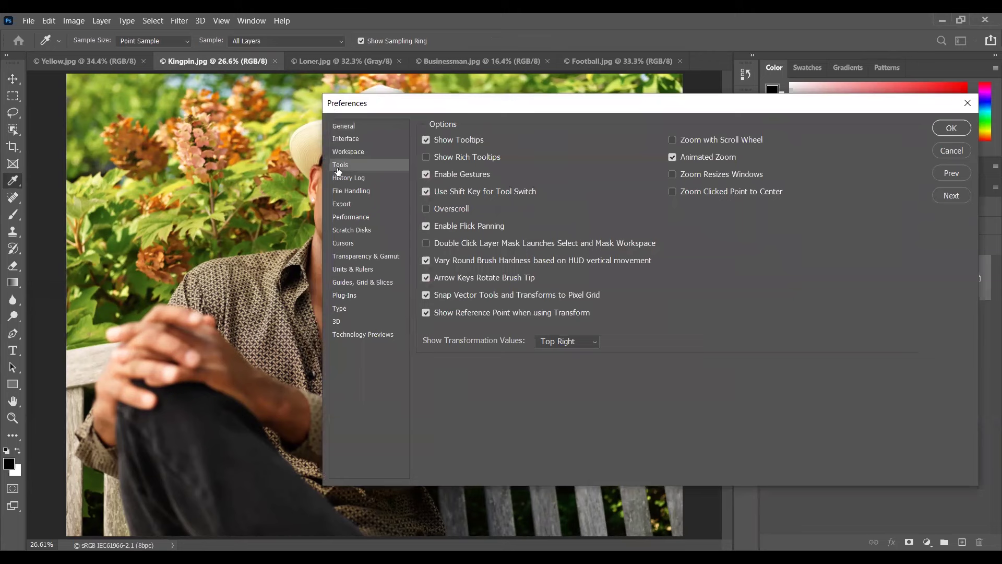
{"action": "left_click", "coordinate": [345, 127]}
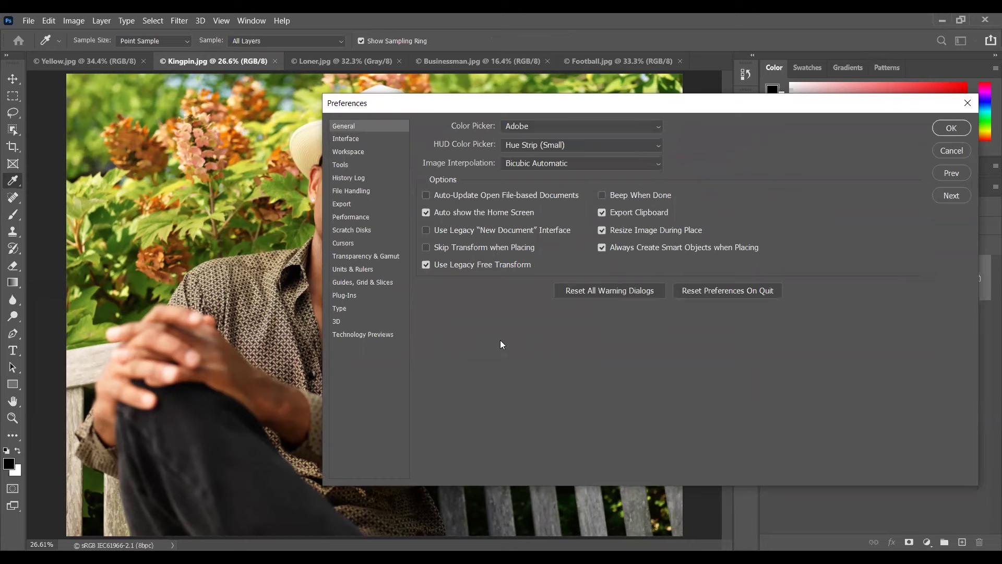
{"action": "key", "text": "ctrl+4"}
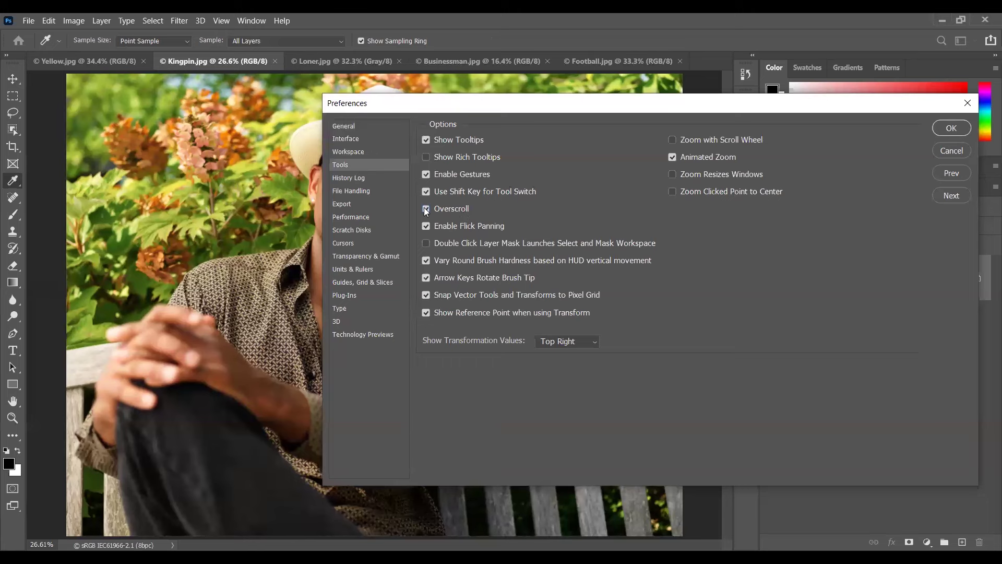
{"action": "left_click", "coordinate": [952, 129]}
{"action": "key", "text": "v"}
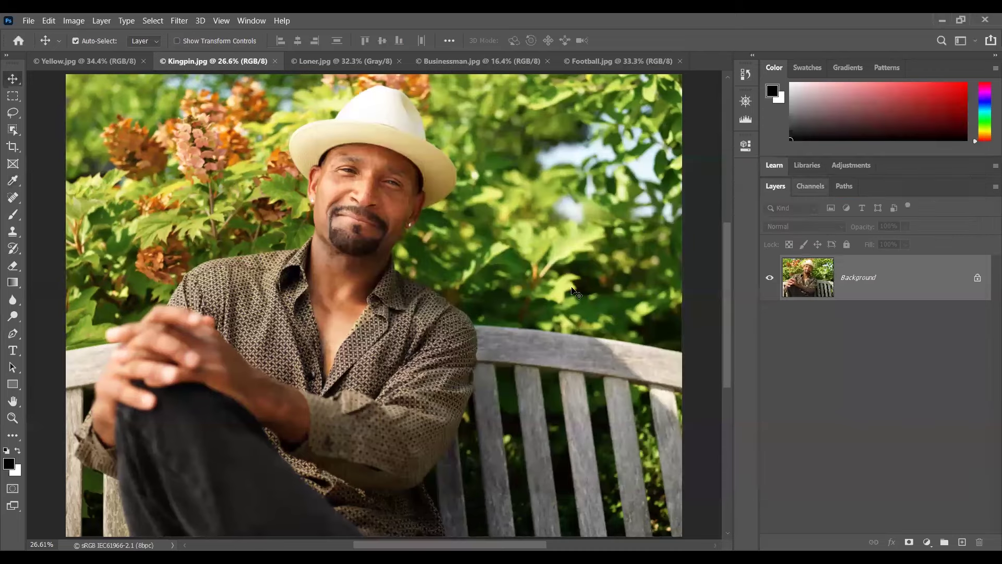
{"action": "left_click_drag", "start_coordinate": [471, 347], "coordinate": [658, 250]}
{"action": "left_click_drag", "start_coordinate": [569, 408], "coordinate": [466, 347]}
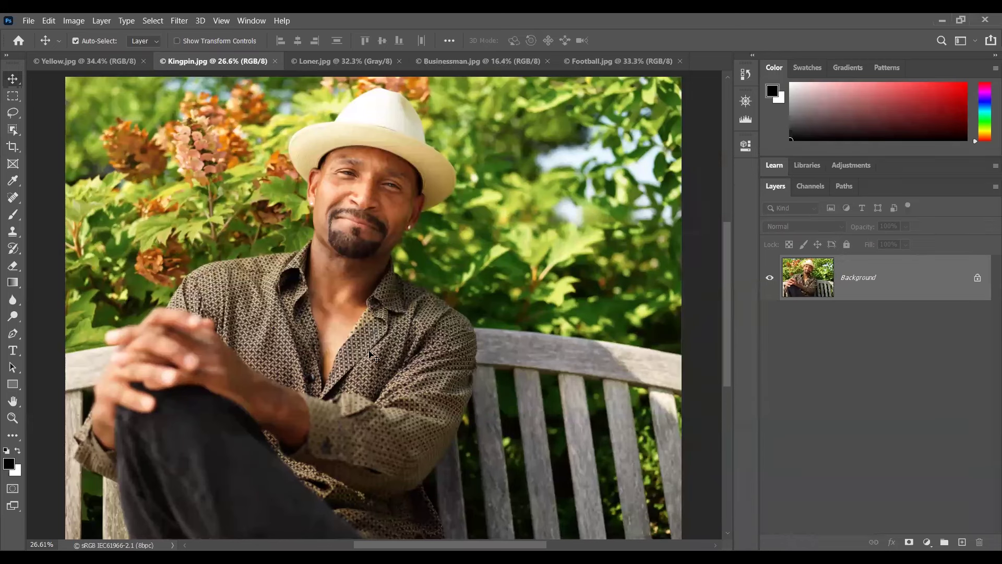
- Switch to Yellow.jpg and arrange all open documents with Tile All Vertically
{"action": "left_click", "coordinate": [64, 64]}
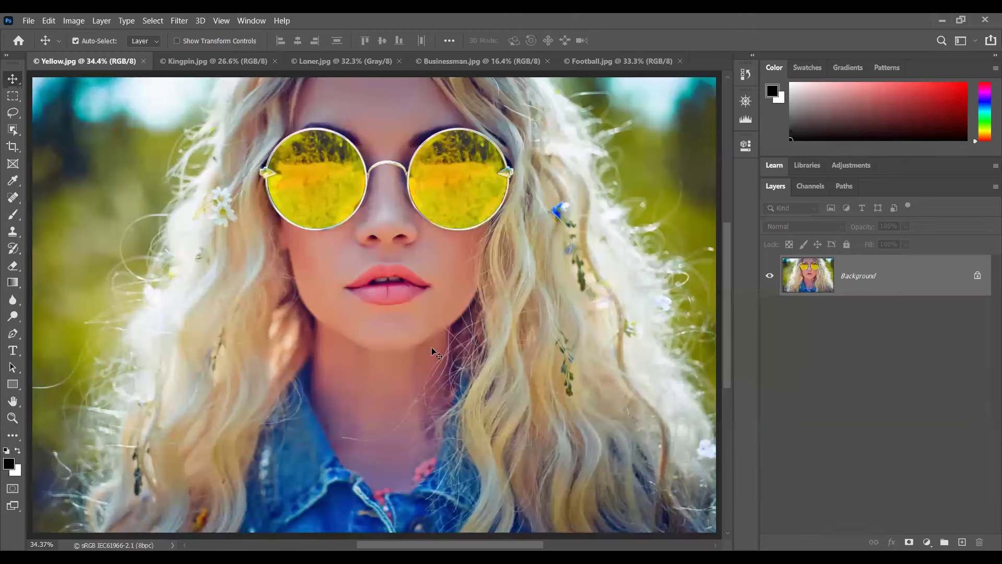
{"action": "left_click", "coordinate": [252, 21]}
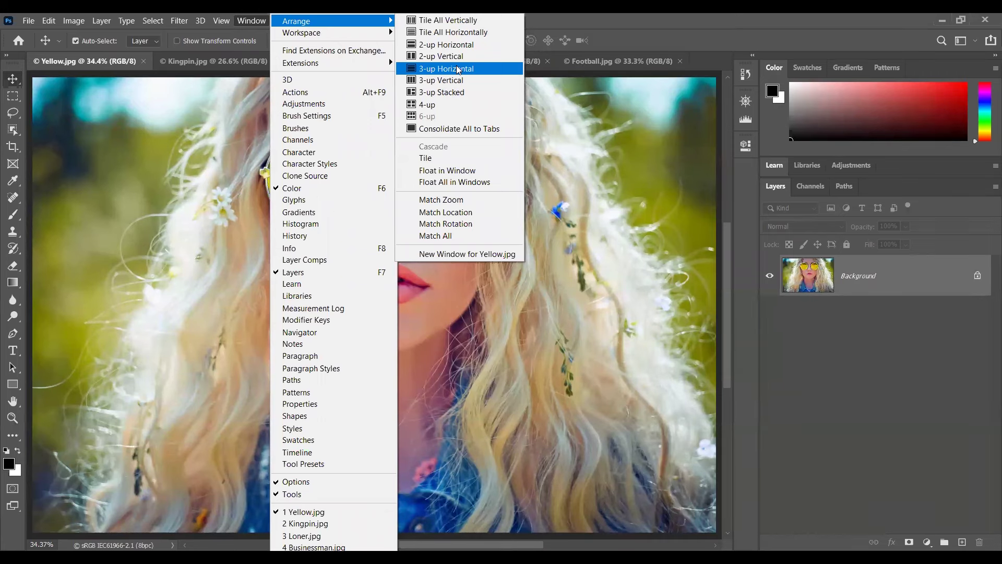
{"action": "left_click", "coordinate": [462, 23]}
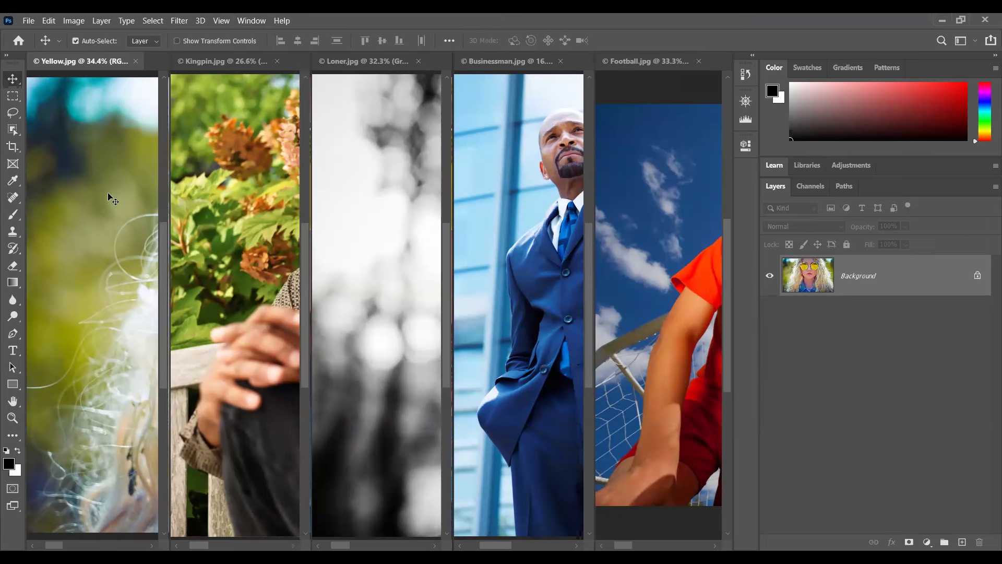
- Pan the Yellow.jpg image within its tile until the woman's sunglasses and lips are framed
{"action": "left_click_drag", "start_coordinate": [123, 290], "coordinate": [60, 256]}
{"action": "left_click_drag", "start_coordinate": [156, 282], "coordinate": [112, 263]}
{"action": "left_click", "coordinate": [267, 272]}
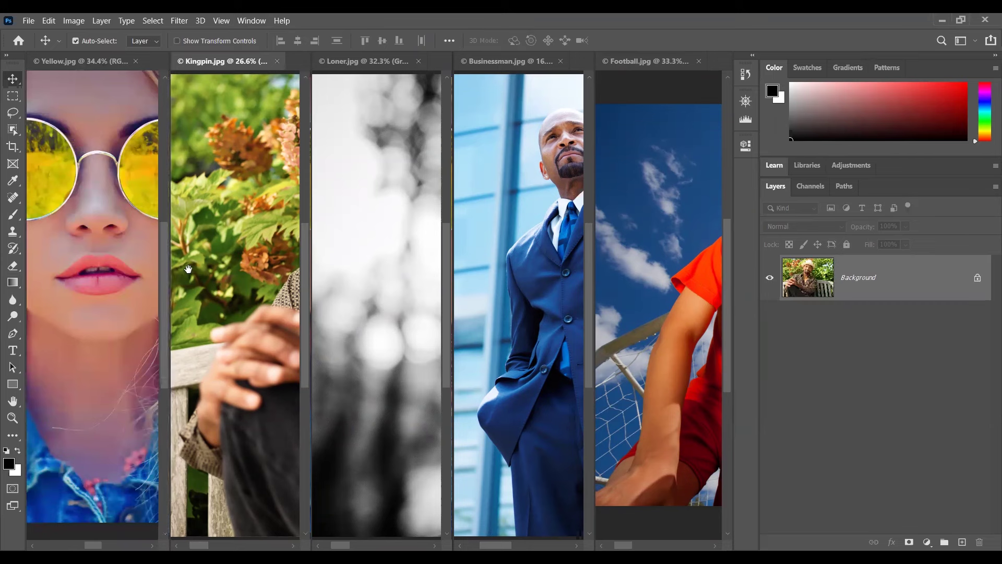
{"action": "left_click", "coordinate": [101, 280]}
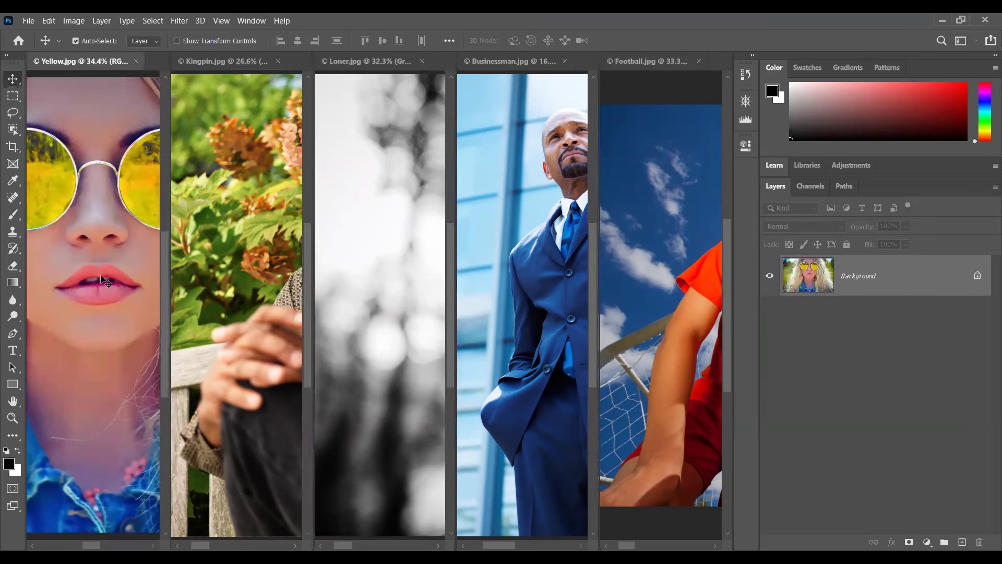
{"action": "left_click_drag", "start_coordinate": [106, 282], "coordinate": [84, 291]}
{"action": "left_click_drag", "start_coordinate": [108, 234], "coordinate": [98, 262]}
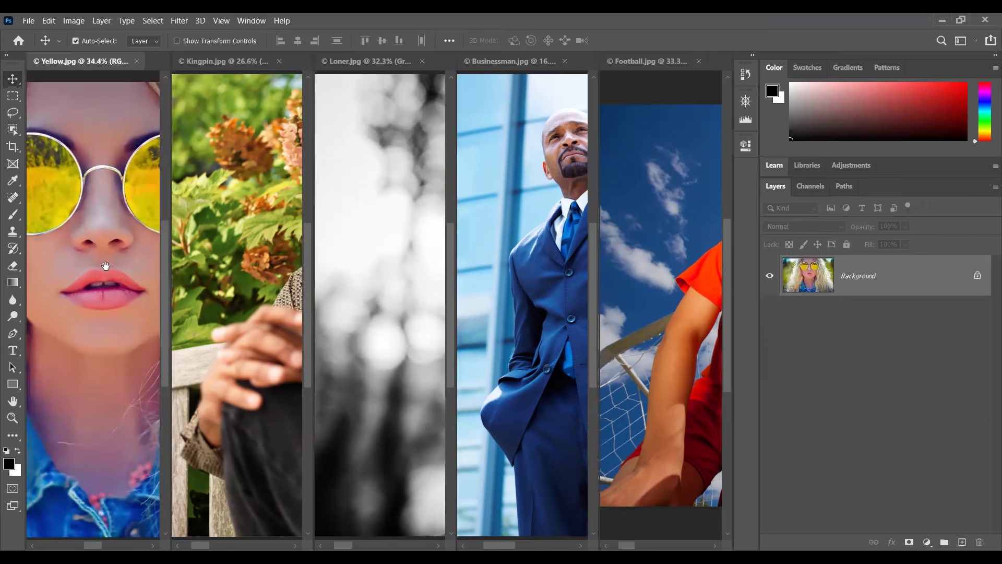
- Pan Kingpin.jpg and Loner.jpg within their tiles so each man's face is centred
{"action": "left_click", "coordinate": [224, 272]}
{"action": "left_click_drag", "start_coordinate": [264, 259], "coordinate": [216, 286]}
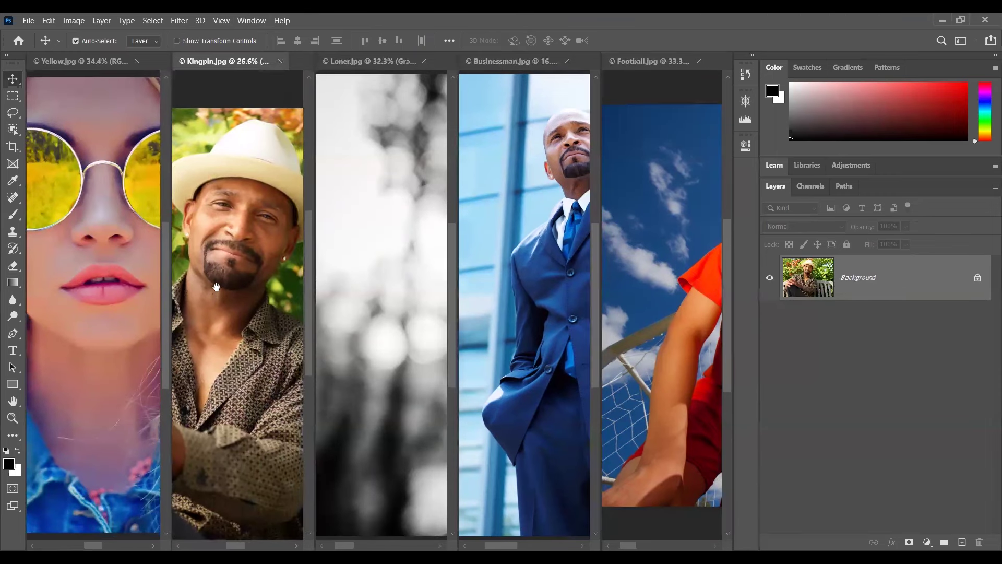
{"action": "left_click", "coordinate": [378, 268]}
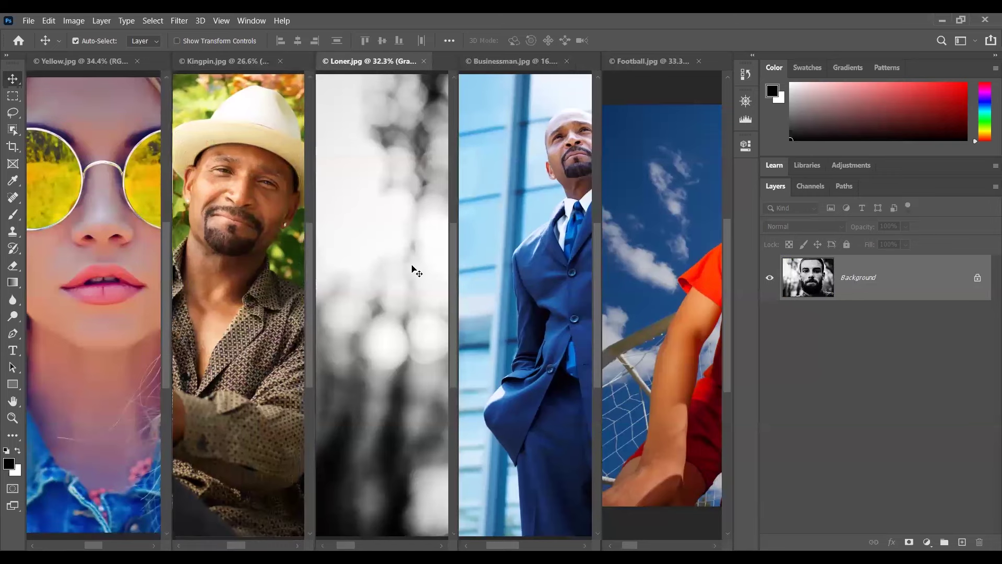
{"action": "mouse_move", "coordinate": [413, 261]}
{"action": "left_mouse_down"}
{"action": "mouse_move", "coordinate": [364, 293]}
{"action": "mouse_move", "coordinate": [363, 249]}
{"action": "mouse_move", "coordinate": [324, 227]}
{"action": "mouse_move", "coordinate": [344, 279]}
{"action": "mouse_move", "coordinate": [380, 284]}
{"action": "left_mouse_up"}
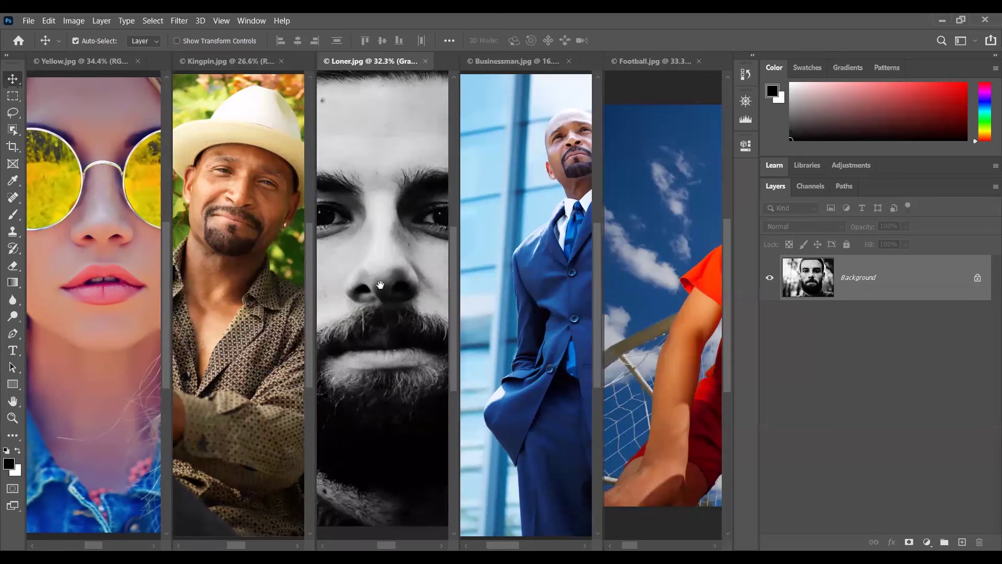
- Pan Businessman.jpg to centre the man in the suit and Football.jpg to centre the smiling boy in the orange shirt
{"action": "left_click", "coordinate": [529, 268]}
{"action": "left_click_drag", "start_coordinate": [555, 263], "coordinate": [491, 262]}
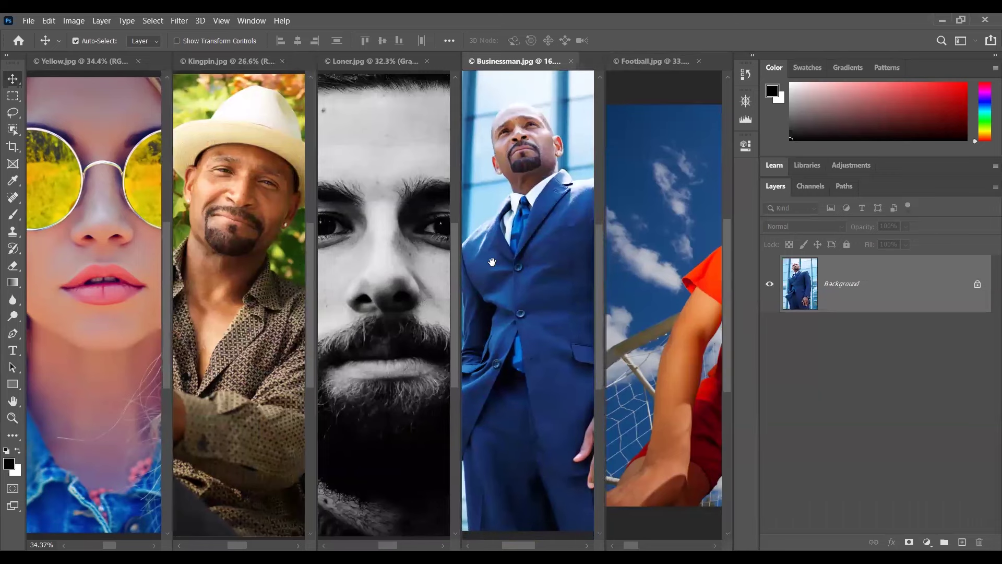
{"action": "left_click", "coordinate": [667, 287]}
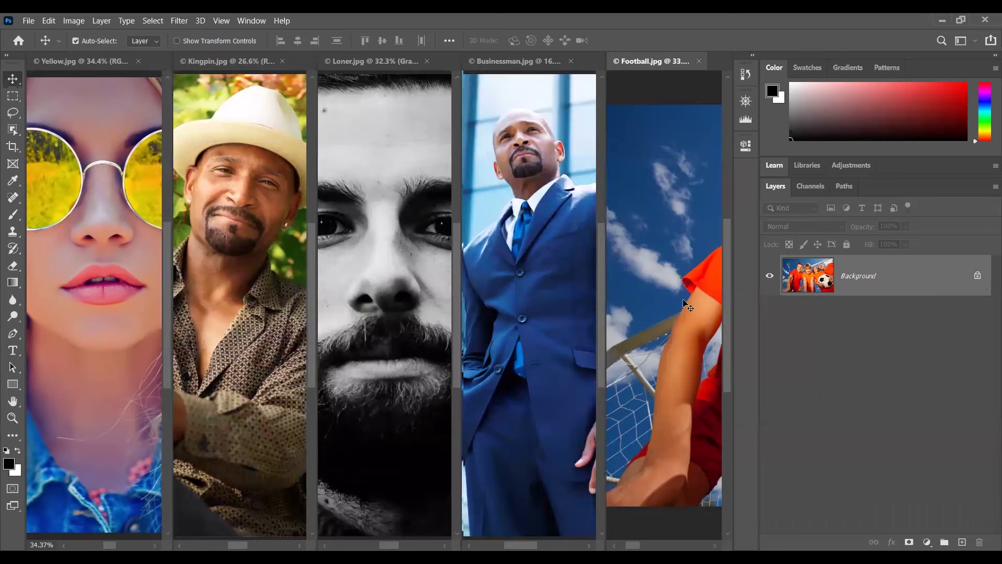
{"action": "left_click_drag", "start_coordinate": [660, 297], "coordinate": [596, 290]}
{"action": "left_click_drag", "start_coordinate": [718, 285], "coordinate": [658, 283]}
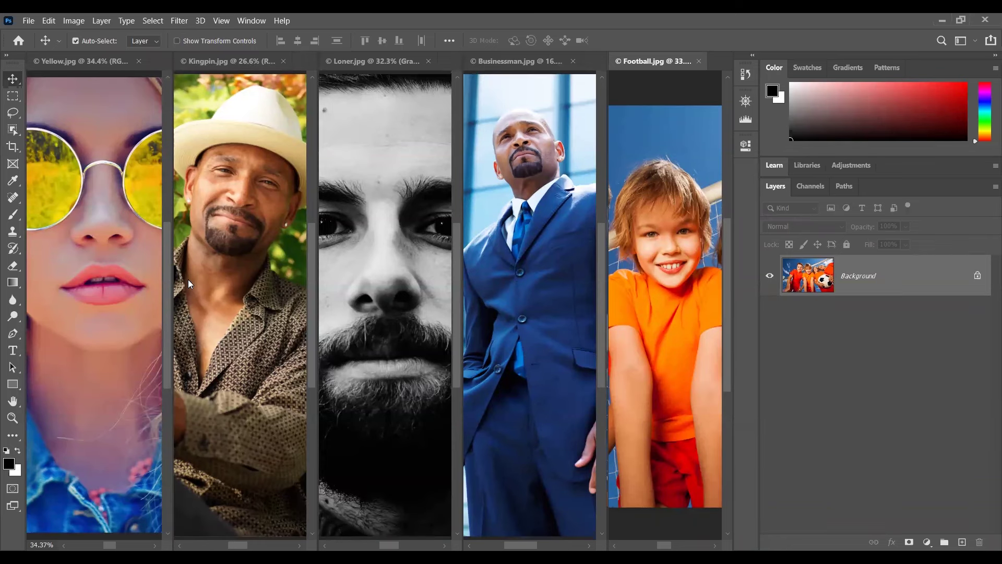
- Consolidate all tiled documents back into tabs
{"action": "left_click", "coordinate": [253, 21]}
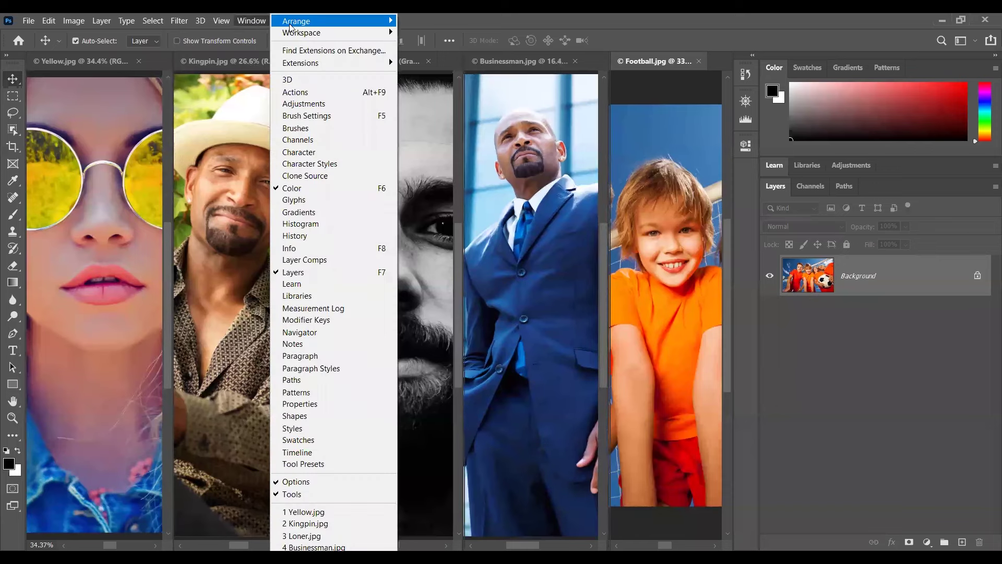
{"action": "mouse_move", "coordinate": [303, 21]}
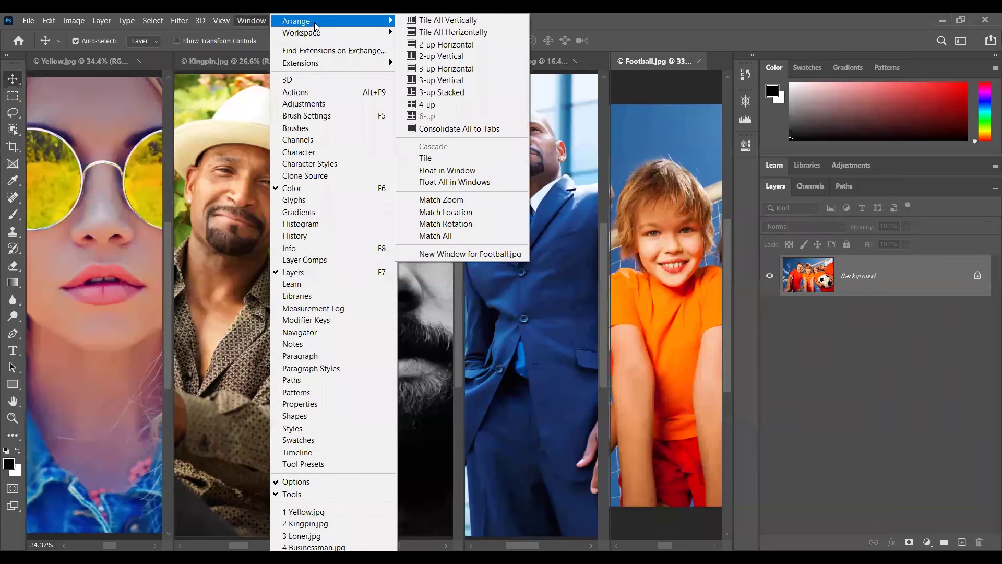
{"action": "left_click", "coordinate": [450, 132]}
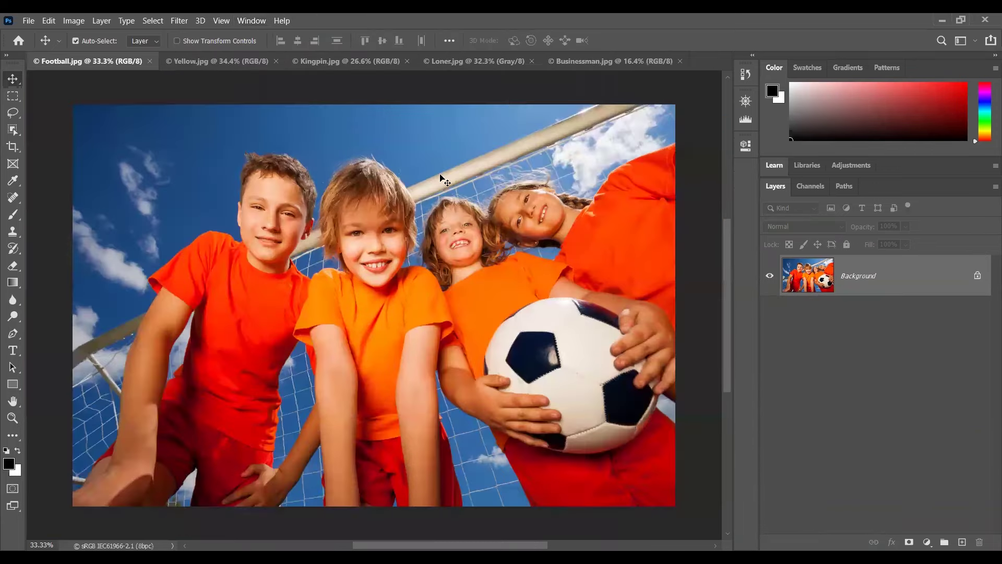
- Switch back and forth among the Loner.jpg, Kingpin.jpg and Football.jpg documents, finishing on Kingpin.jpg
{"action": "left_click", "coordinate": [441, 62]}
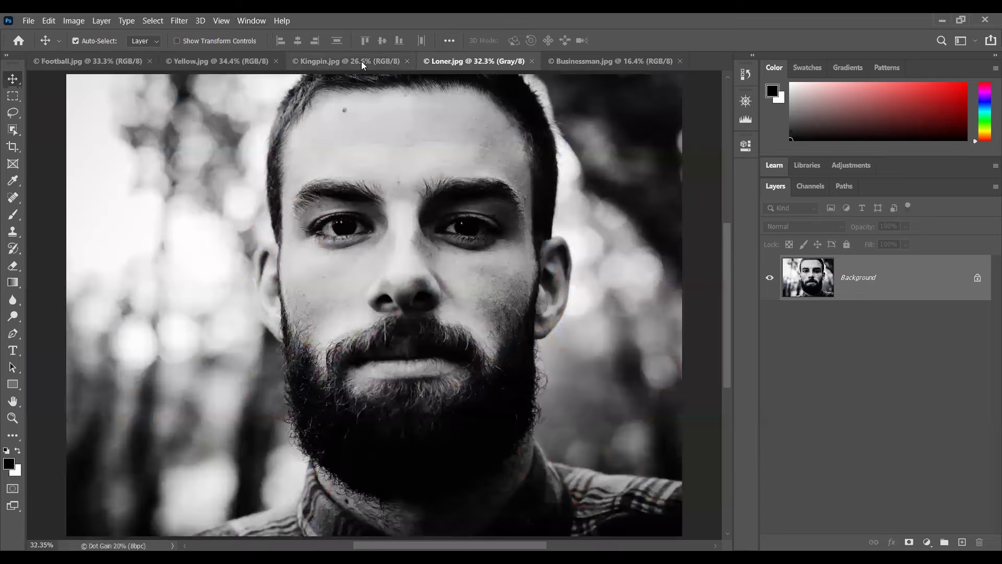
{"action": "left_click", "coordinate": [361, 61]}
{"action": "left_click", "coordinate": [106, 59]}
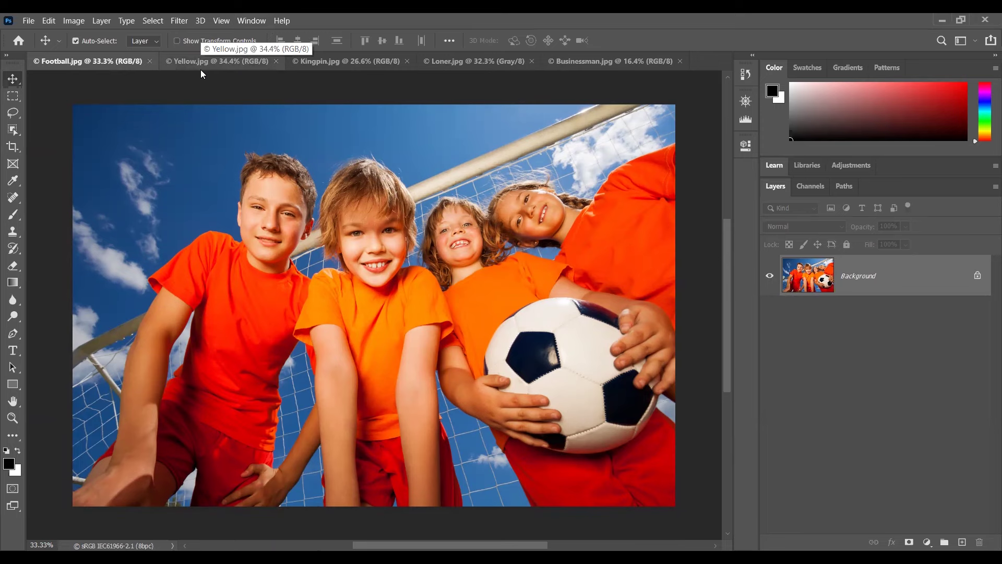
{"action": "left_click", "coordinate": [366, 66]}
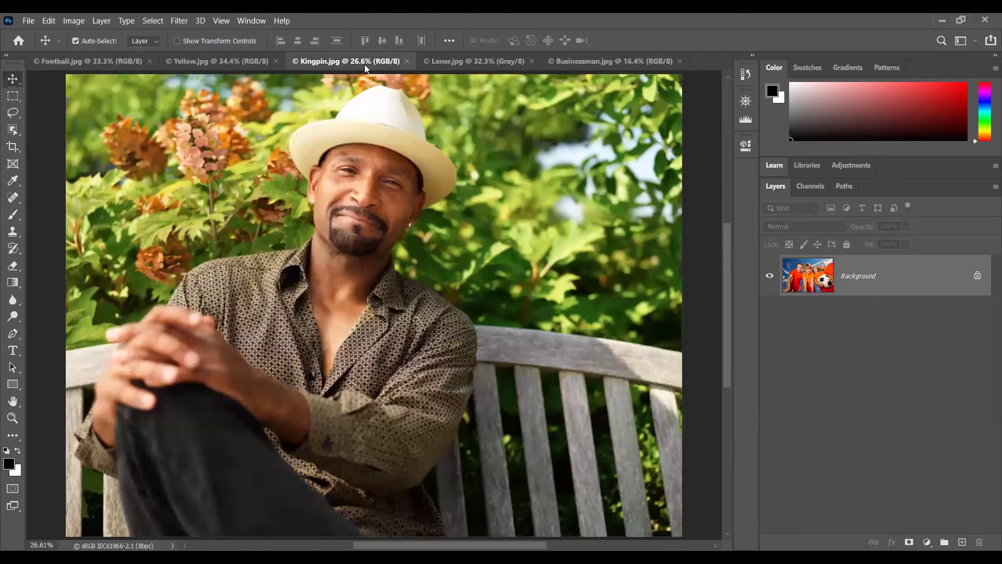
{"action": "key", "text": "ctrl+Tab"}
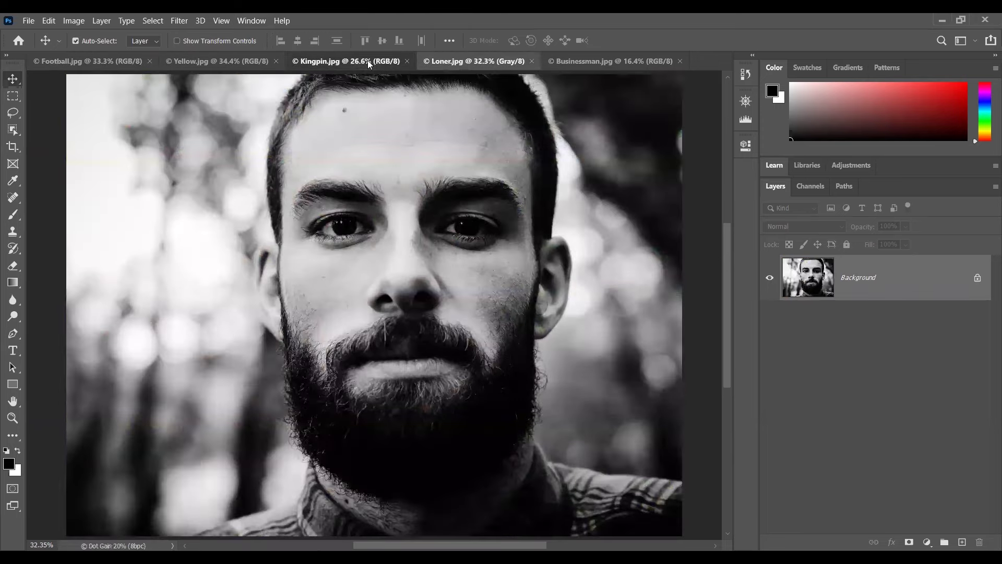
{"action": "left_click", "coordinate": [367, 60]}
{"action": "key", "text": "ctrl+Tab"}
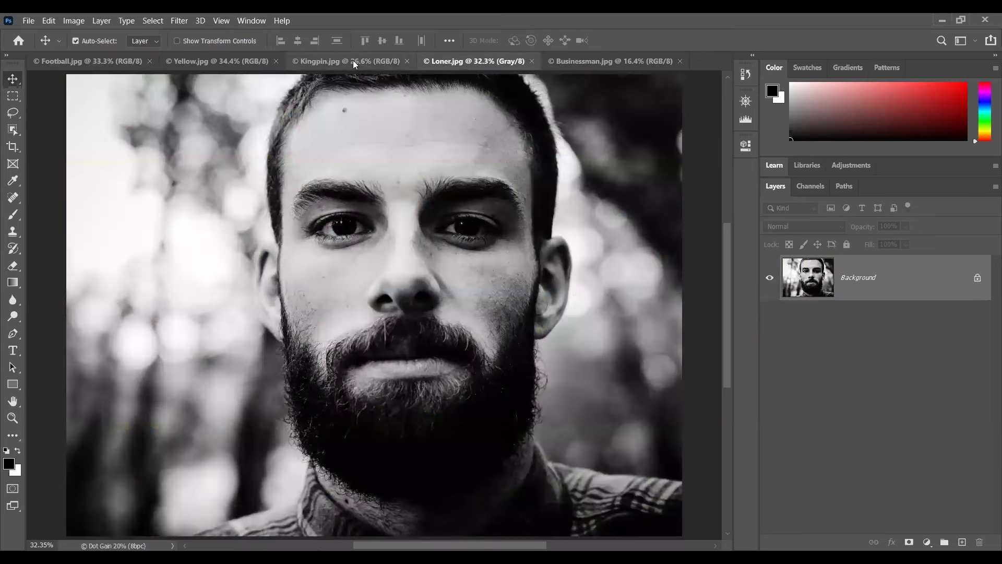
{"action": "left_click", "coordinate": [353, 60]}
- Arrange the open documents as 2-up Vertical and pan Kingpin.jpg until the man in the hat is centred
{"action": "left_click", "coordinate": [251, 20]}
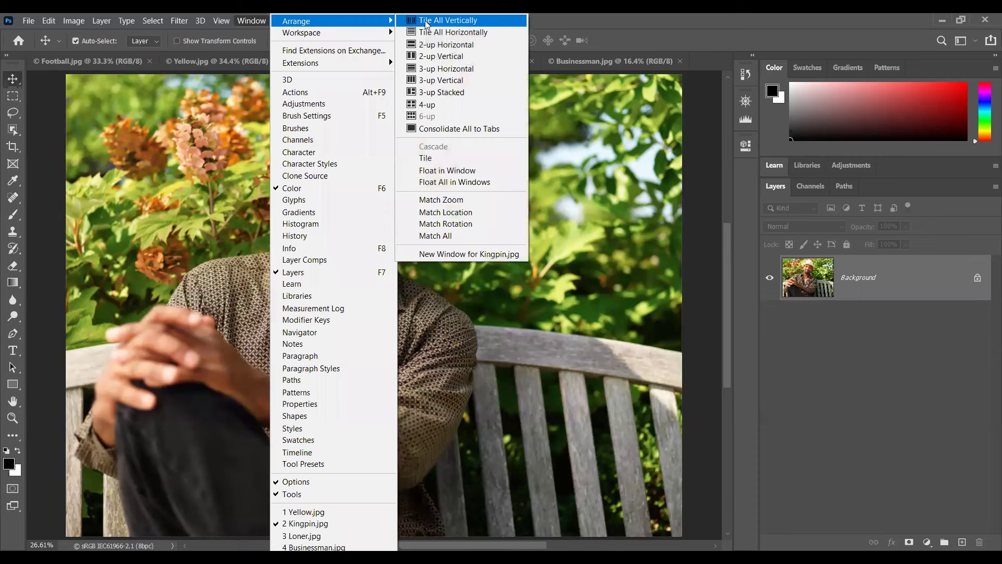
{"action": "left_click", "coordinate": [432, 57]}
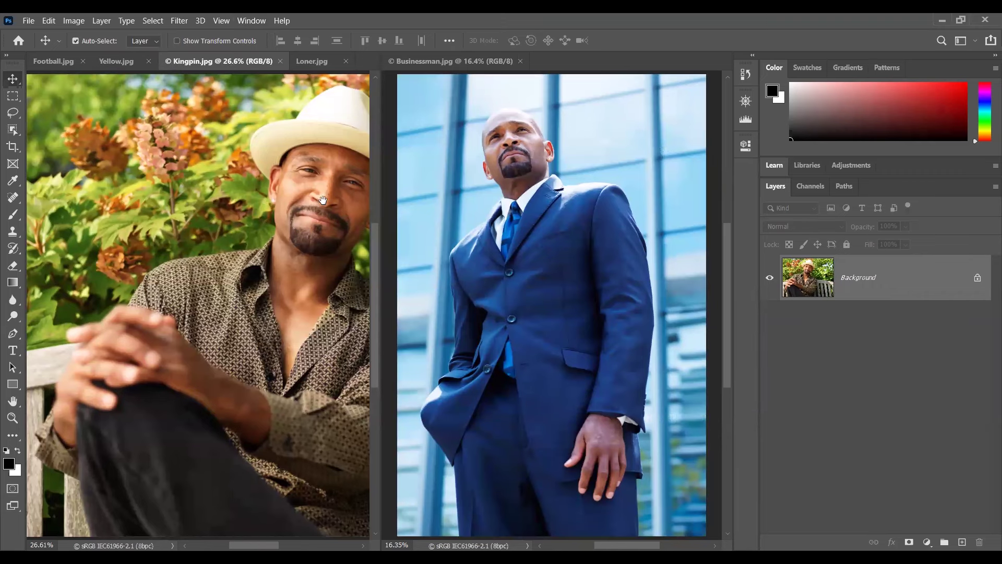
{"action": "left_click_drag", "start_coordinate": [323, 200], "coordinate": [230, 185]}
- Switch between the two side-by-side documents, pan both images slightly down and make Businessman.jpg the active document
{"action": "left_click", "coordinate": [495, 156]}
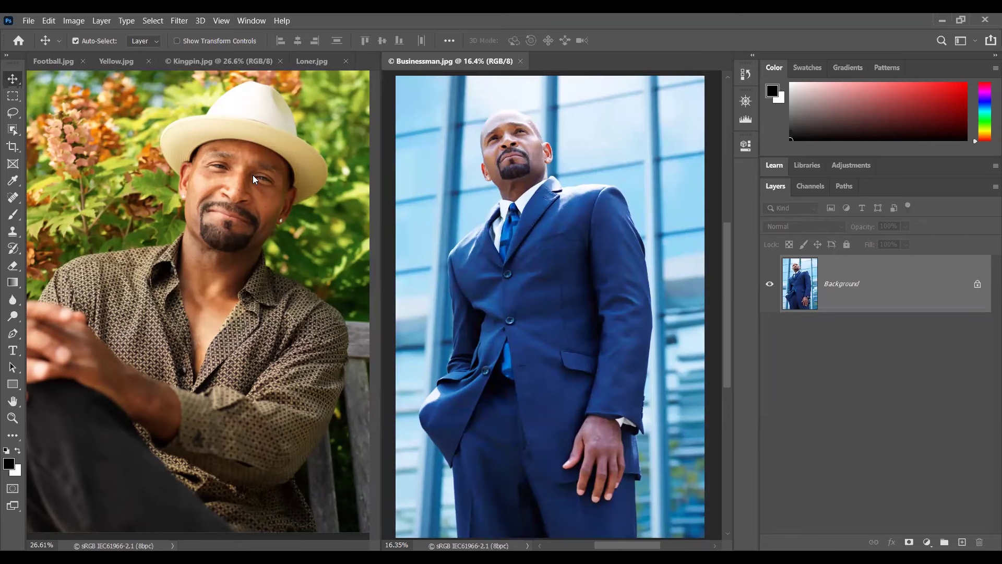
{"action": "left_click", "coordinate": [253, 175]}
{"action": "mouse_move", "coordinate": [258, 178]}
{"action": "left_mouse_down"}
{"action": "mouse_move", "coordinate": [244, 237]}
{"action": "mouse_move", "coordinate": [263, 236]}
{"action": "mouse_move", "coordinate": [280, 207]}
{"action": "mouse_move", "coordinate": [269, 185]}
{"action": "left_mouse_up"}
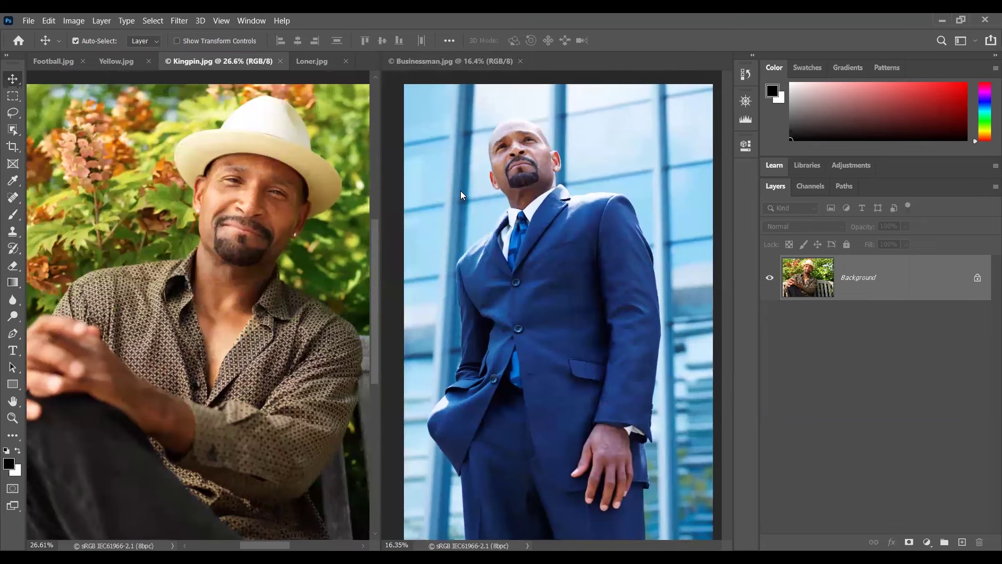
{"action": "left_click", "coordinate": [506, 219]}
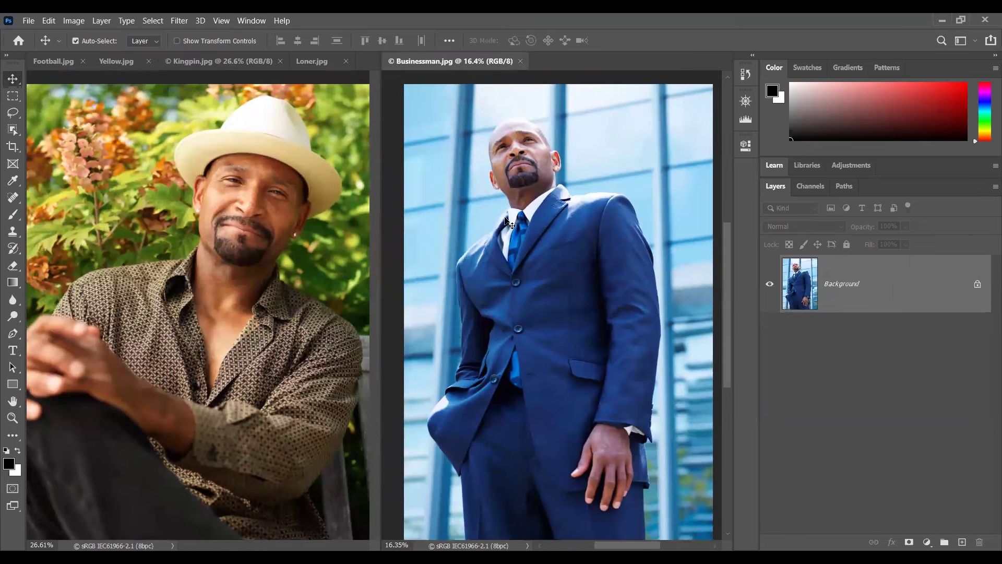